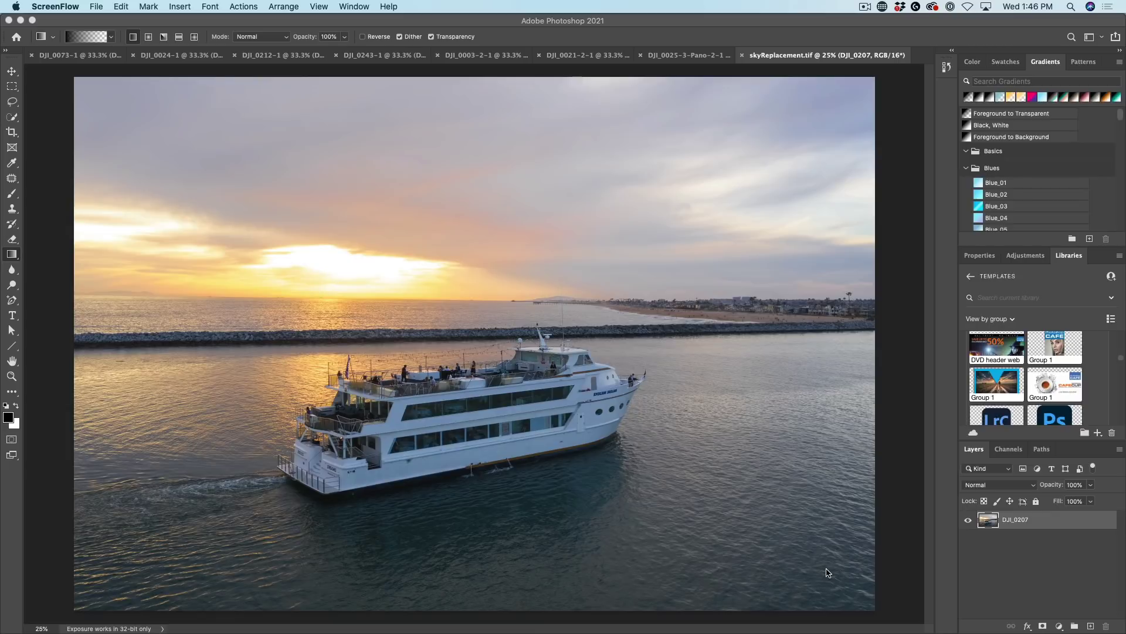
Make Photoshop active with skyReplacement.tif, the boat-at-sunset photo, open.
{"action": "left_click", "coordinate": [740, 505]}
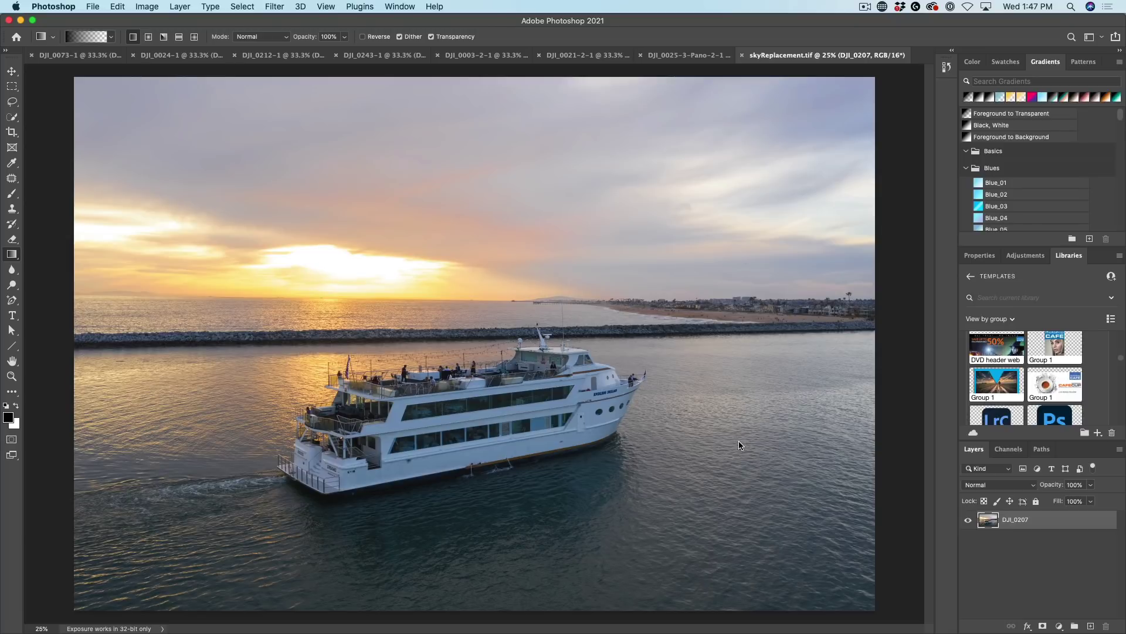
Open Edit > Sky Replacement and move its dialog aside.
{"action": "left_click", "coordinate": [93, 6]}
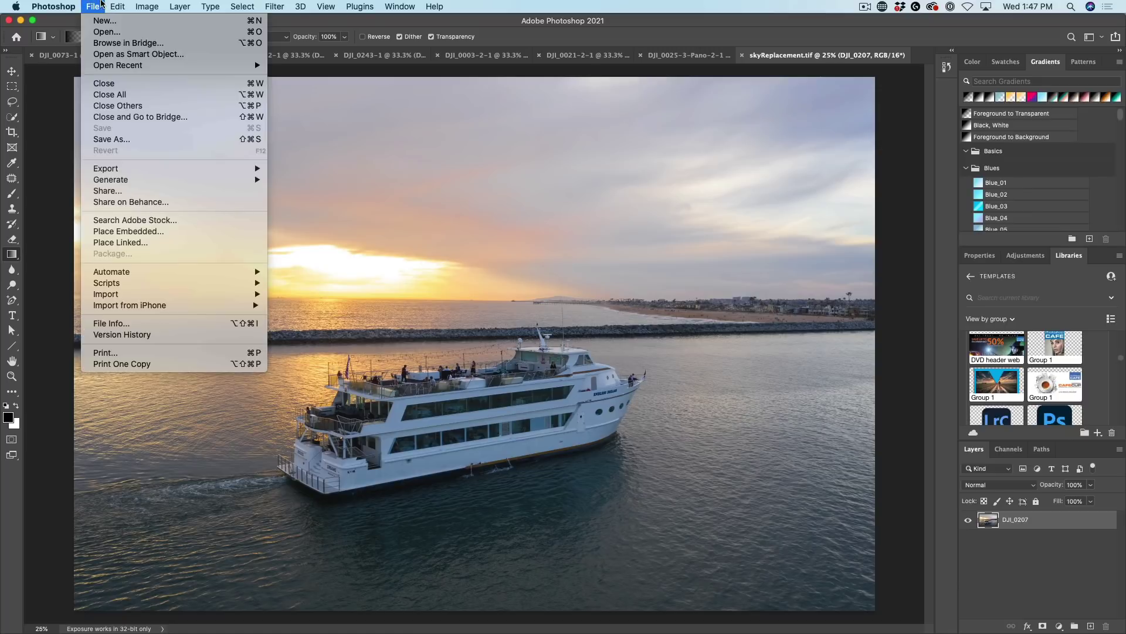
{"action": "mouse_move", "coordinate": [115, 5]}
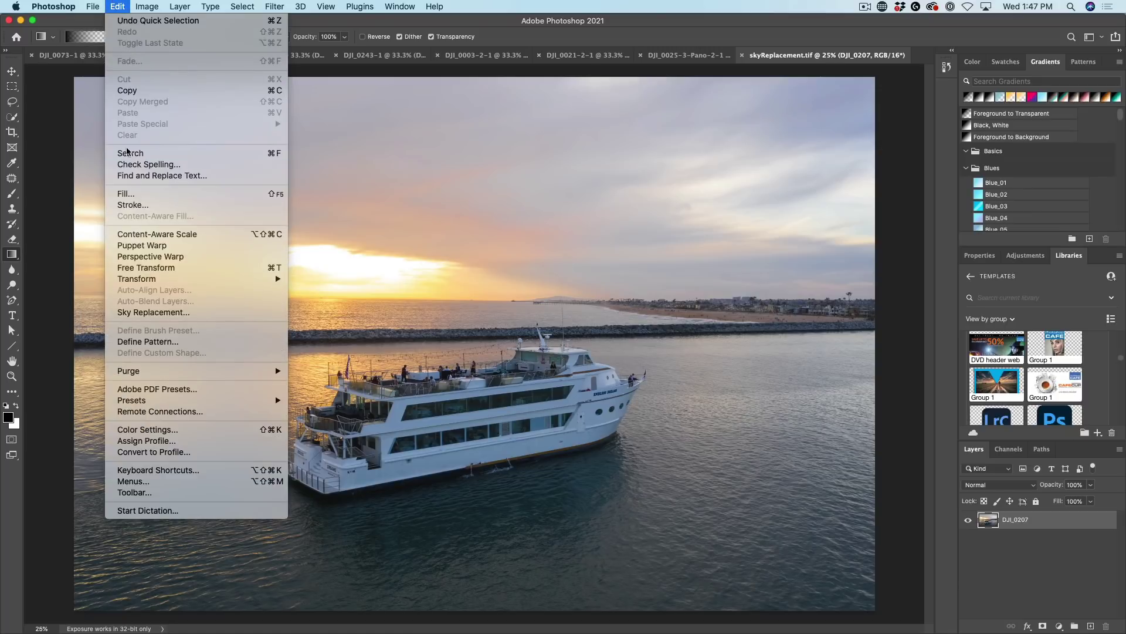
{"action": "left_click", "coordinate": [142, 312]}
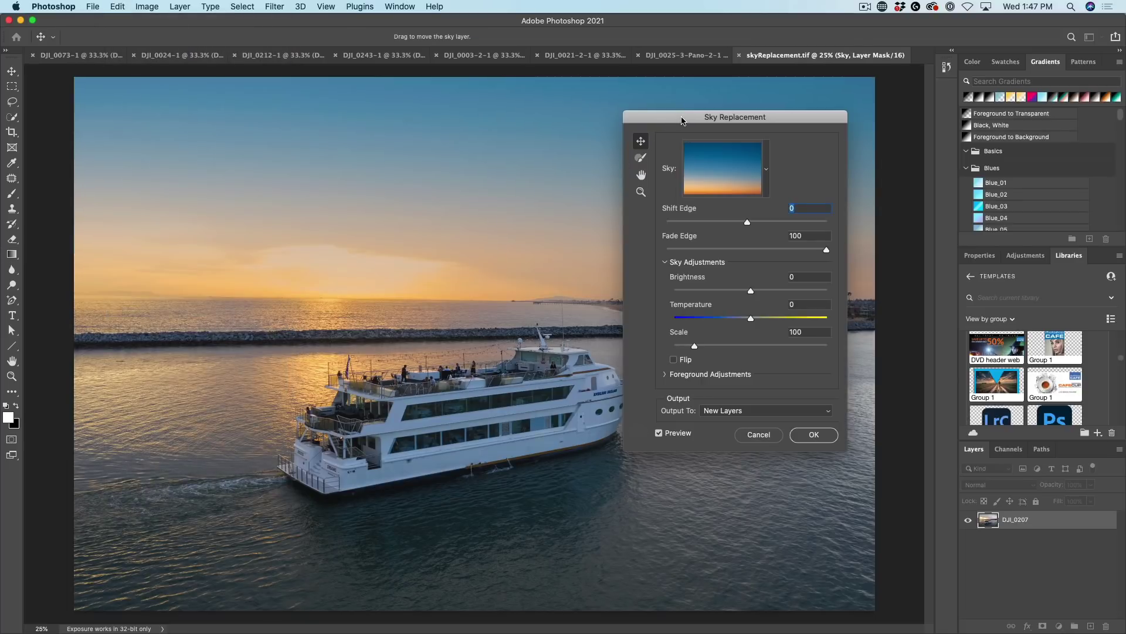
{"action": "left_click_drag", "start_coordinate": [681, 121], "coordinate": [756, 78]}
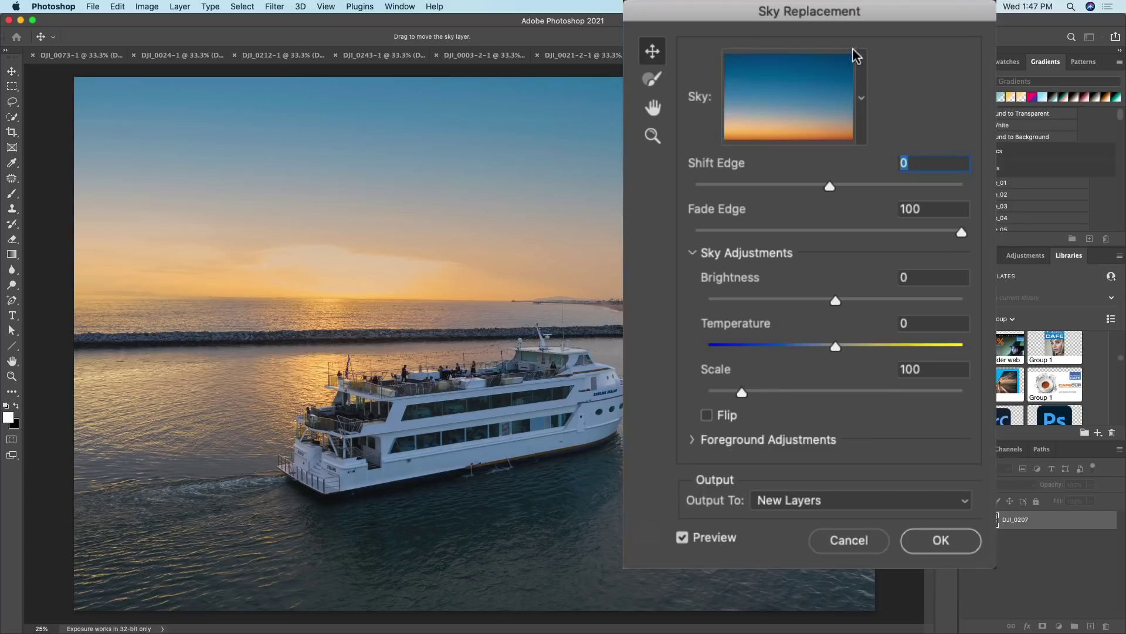
Choose the pink-cloud sunset sky from the Spectacular presets.
{"action": "left_click", "coordinate": [862, 77]}
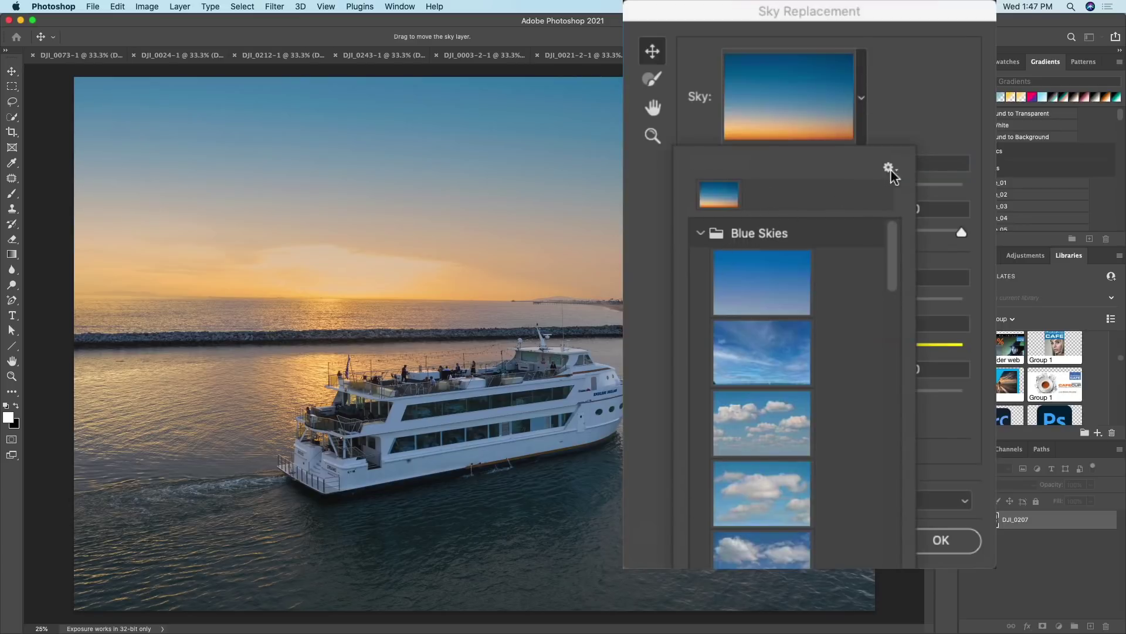
{"action": "left_click", "coordinate": [854, 168]}
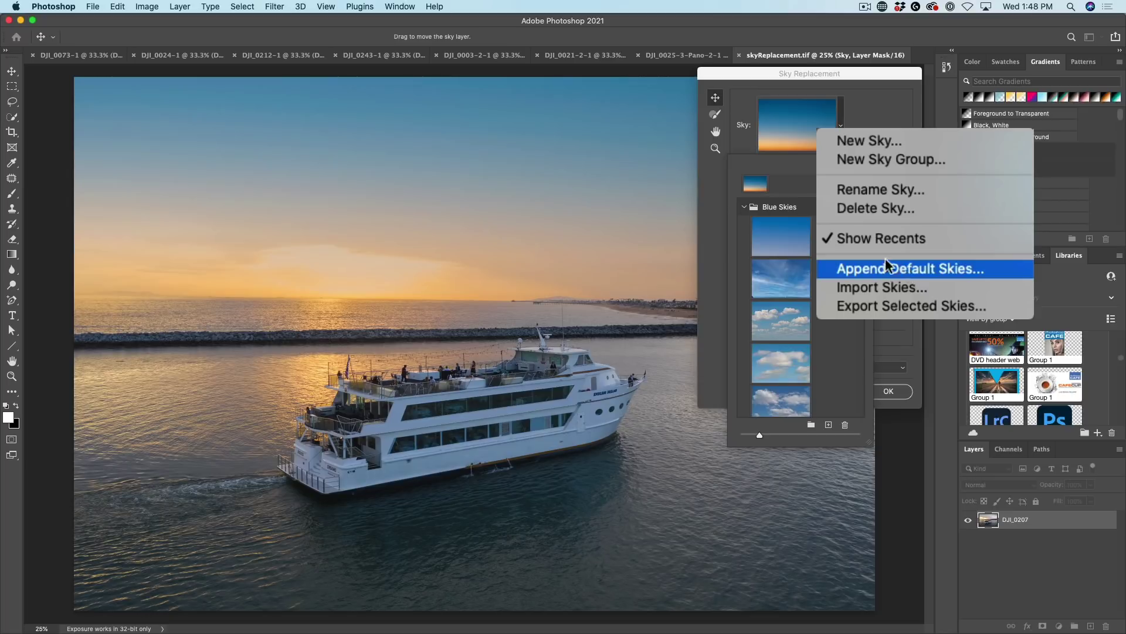
{"action": "left_click", "coordinate": [796, 170]}
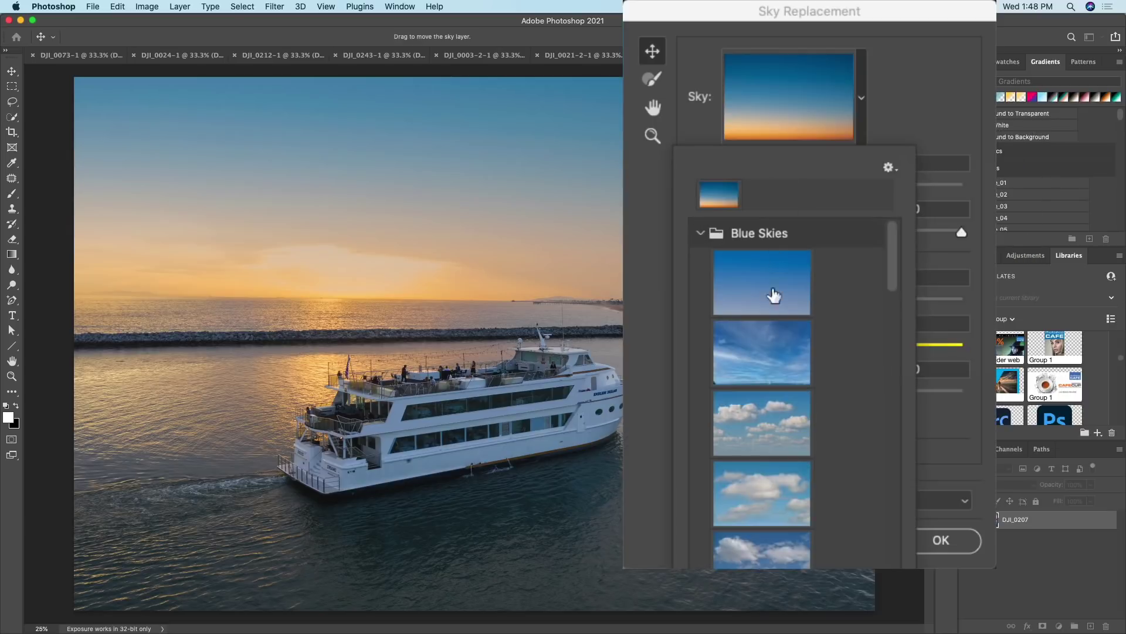
{"action": "scroll", "coordinate": [769, 251], "scroll_direction": "down", "scroll_amount": 1}
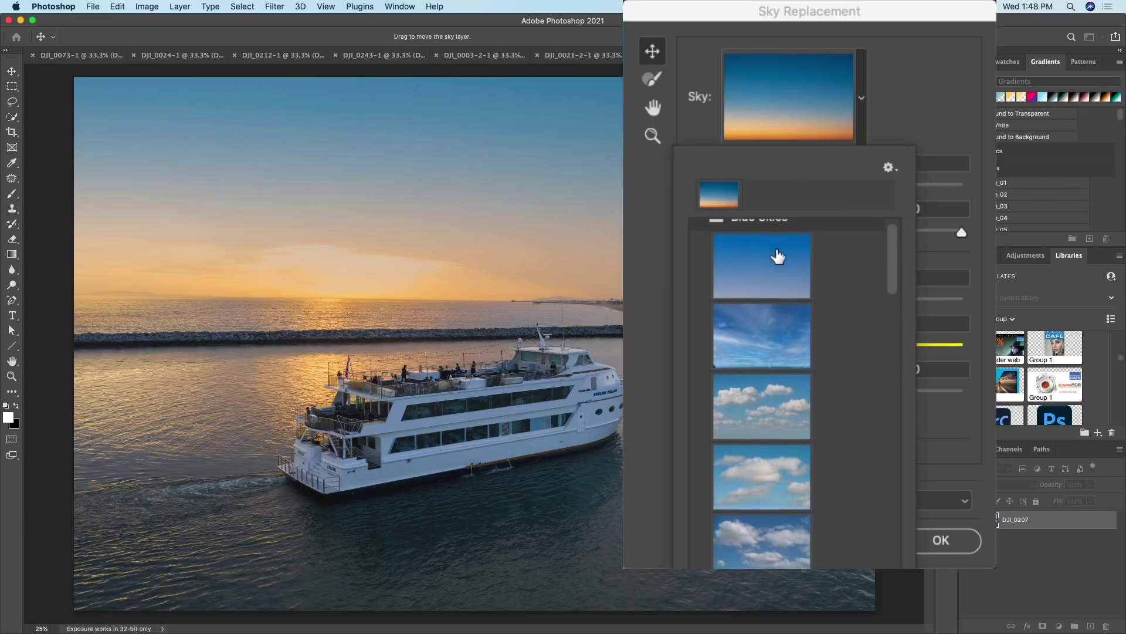
{"action": "scroll", "coordinate": [730, 245], "scroll_direction": "up", "scroll_amount": 1}
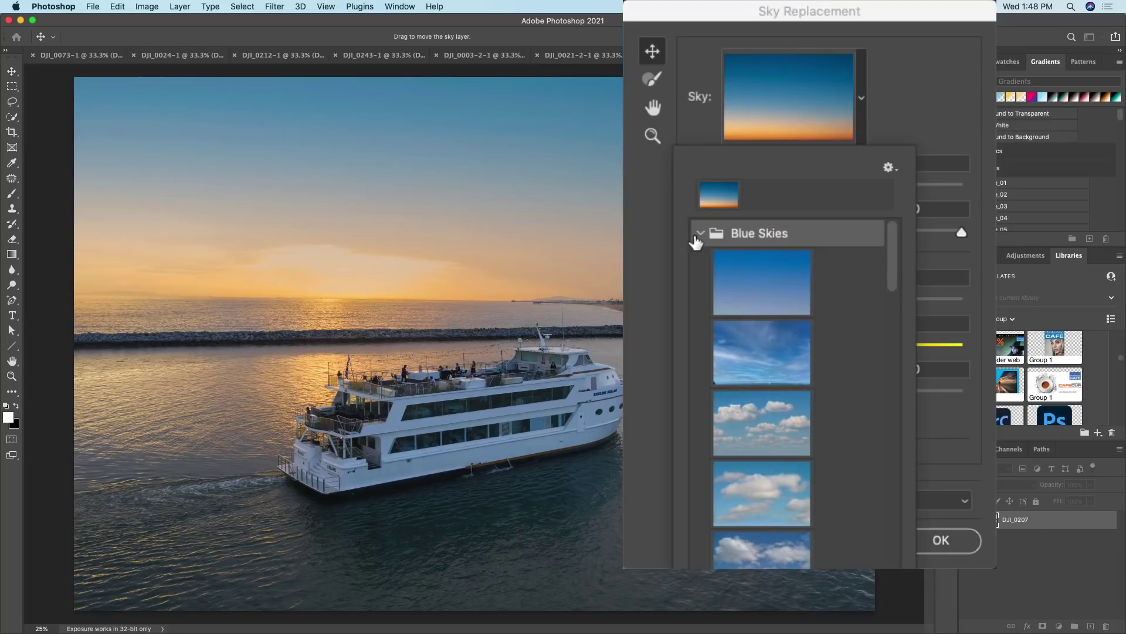
{"action": "left_click", "coordinate": [699, 237]}
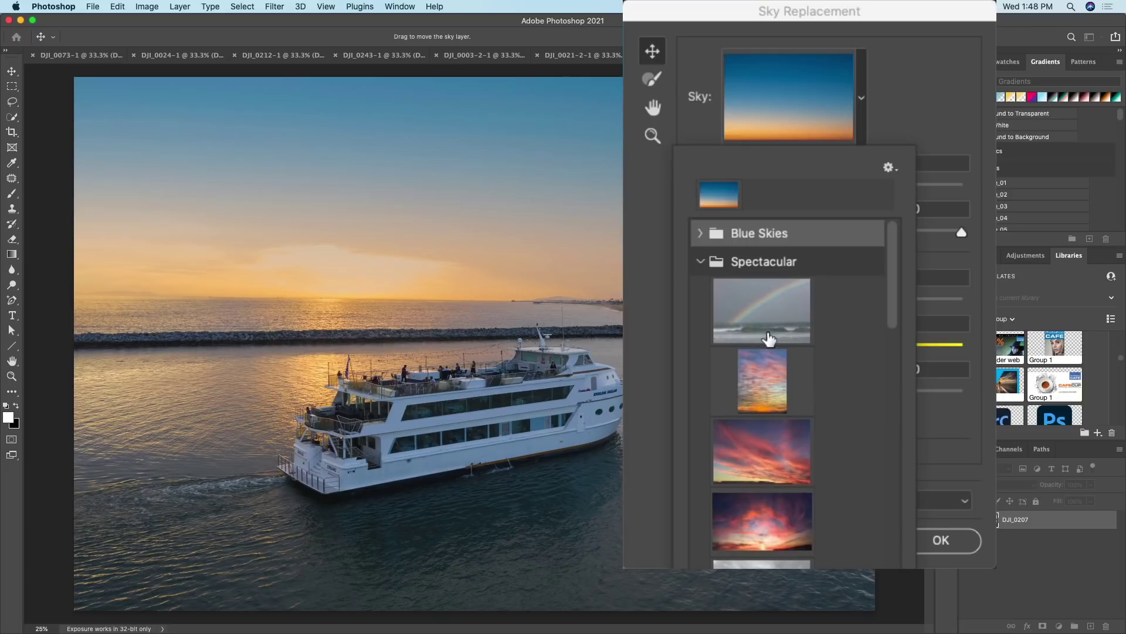
{"action": "left_click", "coordinate": [762, 535]}
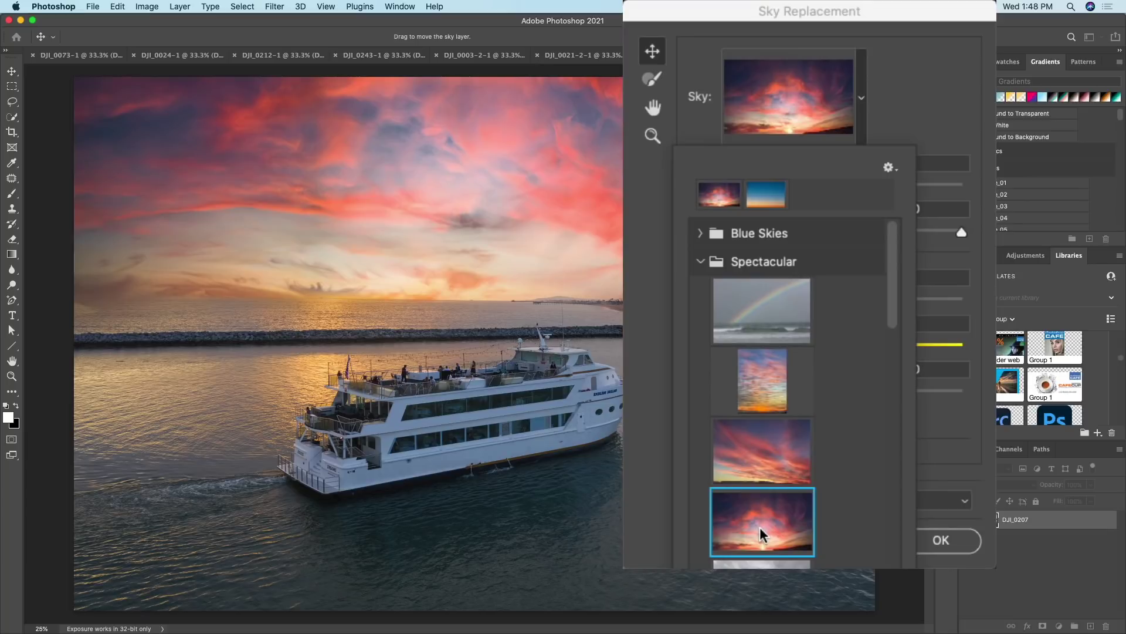
{"action": "left_click", "coordinate": [763, 451]}
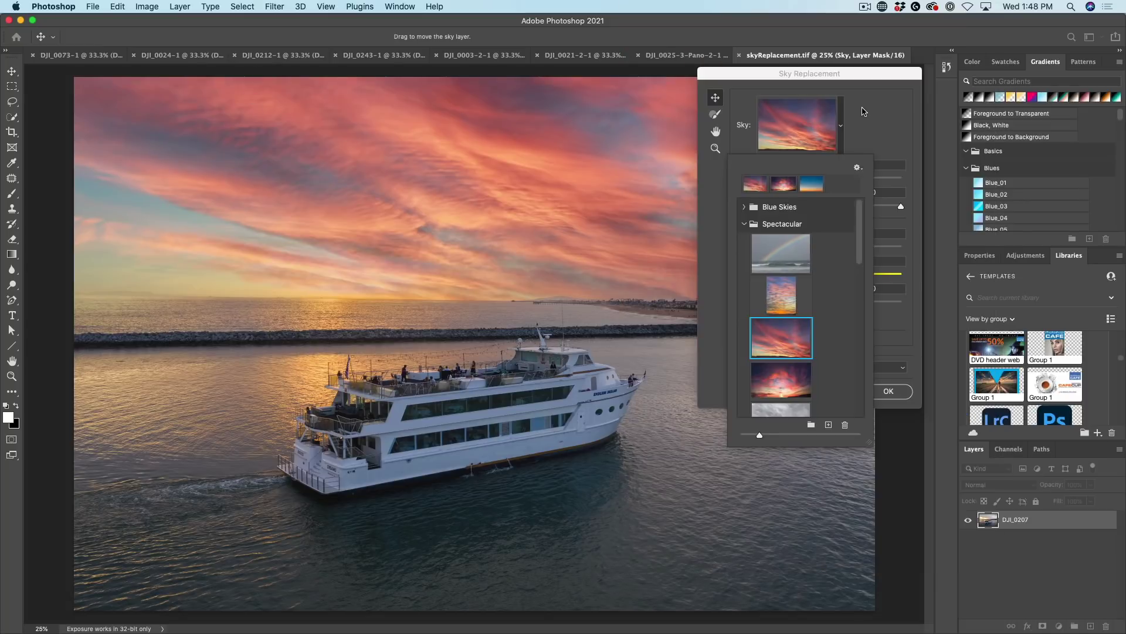
Close the sky presets, reposition the dialog and keep Output To: New Layers.
{"action": "left_click", "coordinate": [869, 126]}
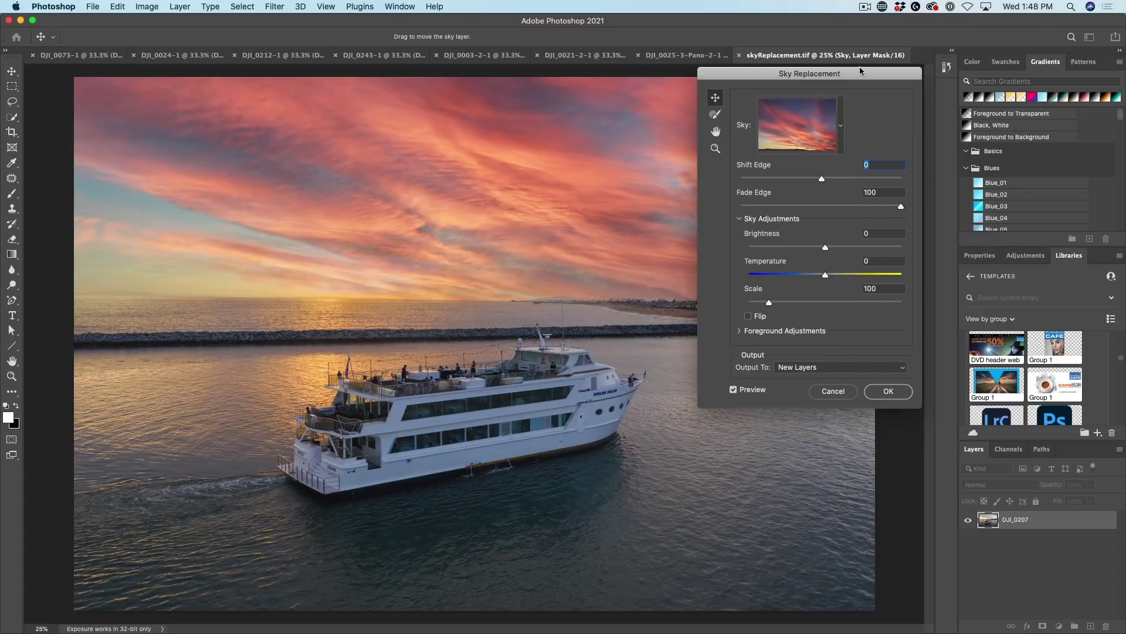
{"action": "left_click_drag", "start_coordinate": [862, 77], "coordinate": [832, 274]}
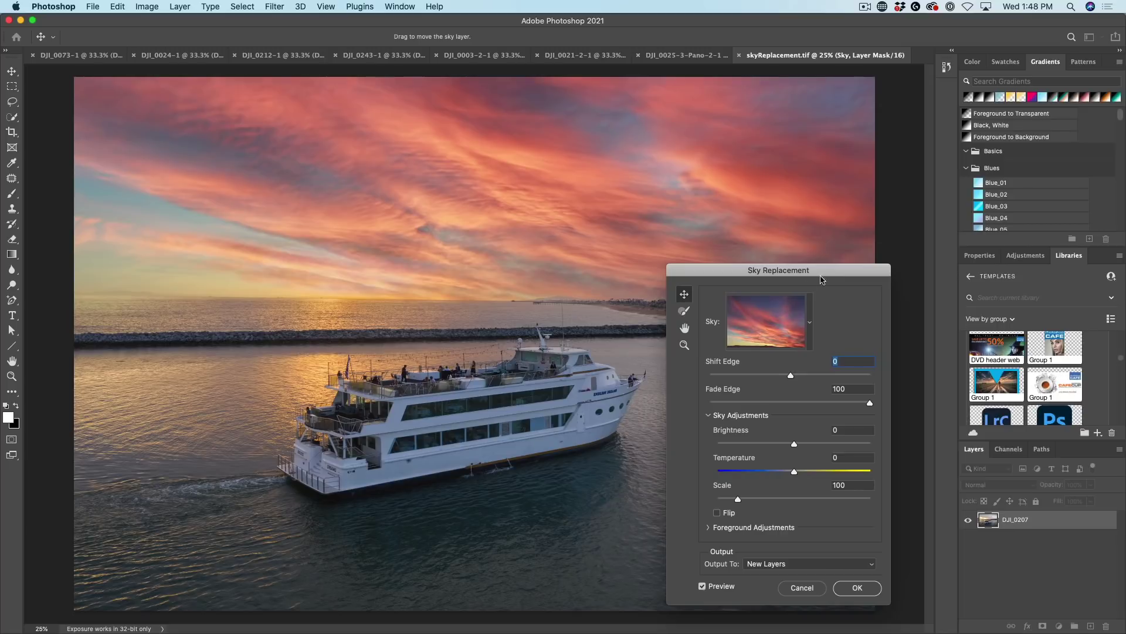
{"action": "left_click", "coordinate": [736, 564]}
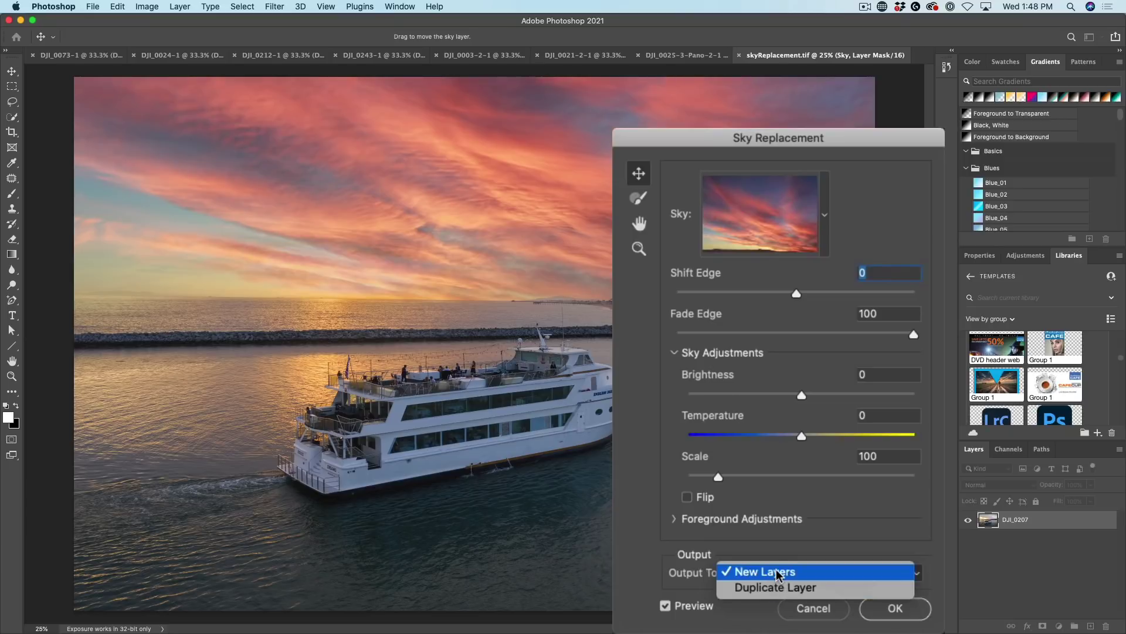
{"action": "left_click", "coordinate": [777, 572]}
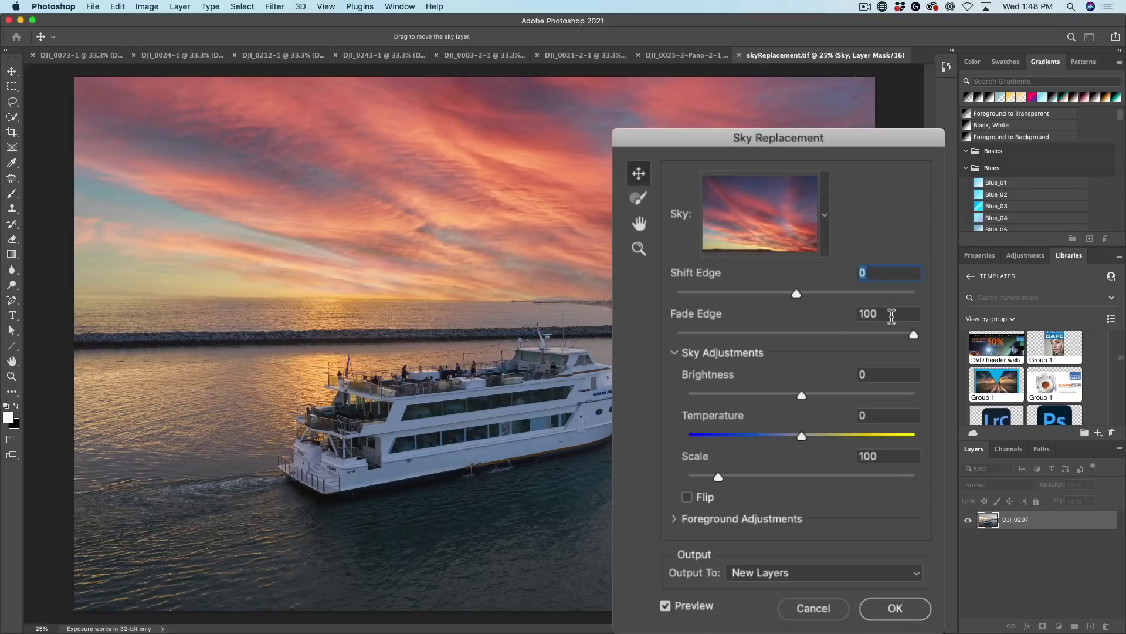
Set Shift Edge to -57 and Fade Edge to 33.
{"action": "left_click_drag", "start_coordinate": [908, 333], "coordinate": [640, 343]}
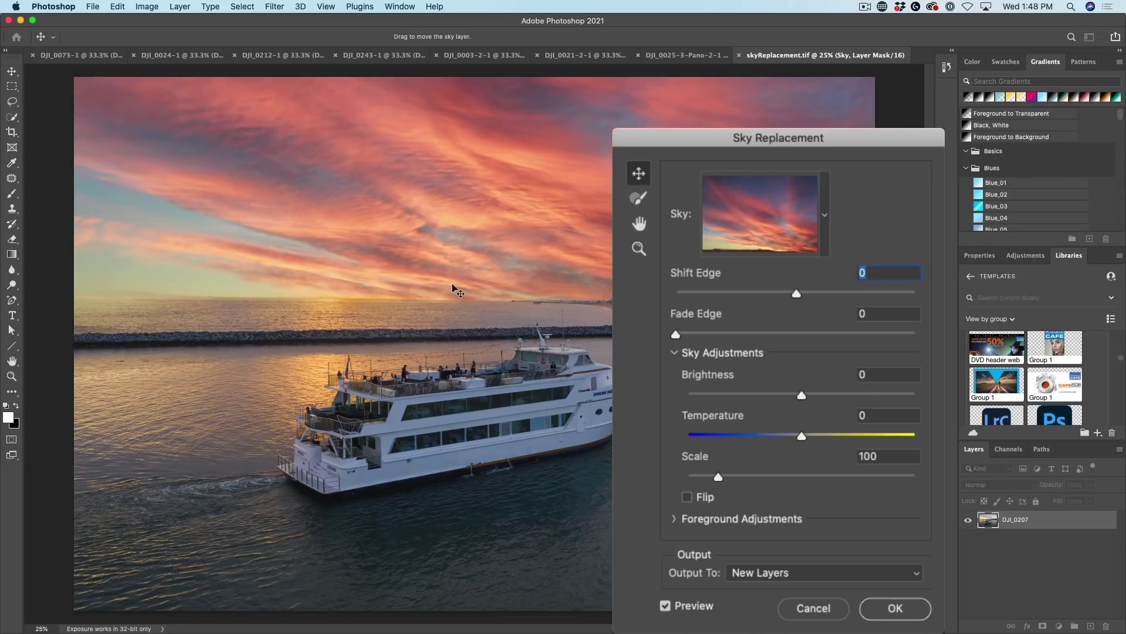
{"action": "left_click_drag", "start_coordinate": [796, 294], "coordinate": [933, 291]}
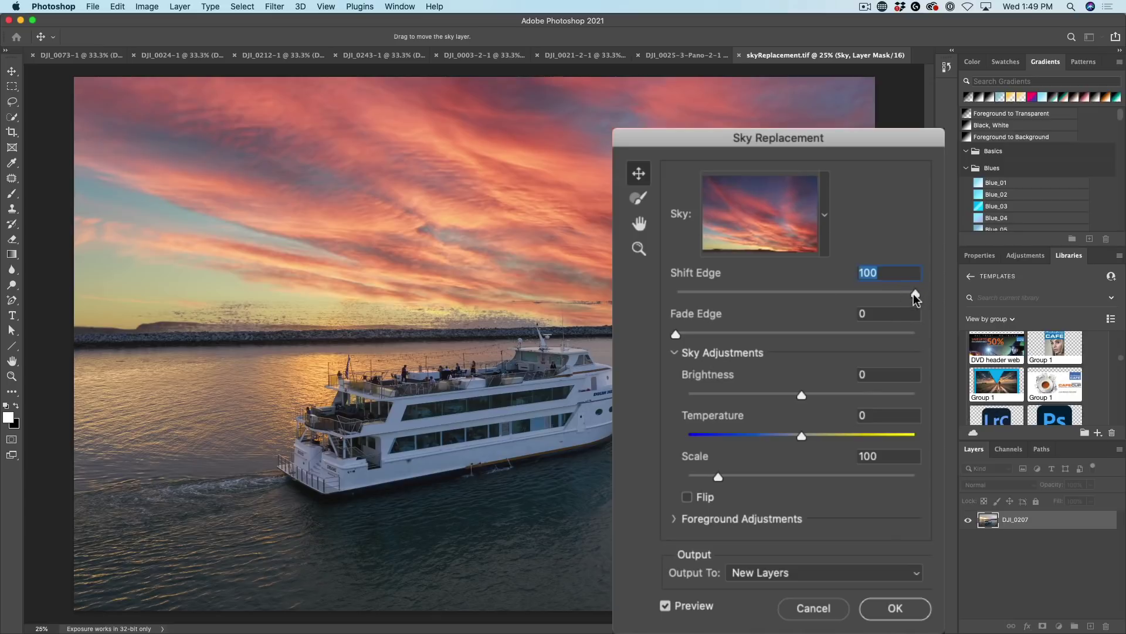
{"action": "left_click_drag", "start_coordinate": [817, 294], "coordinate": [726, 290]}
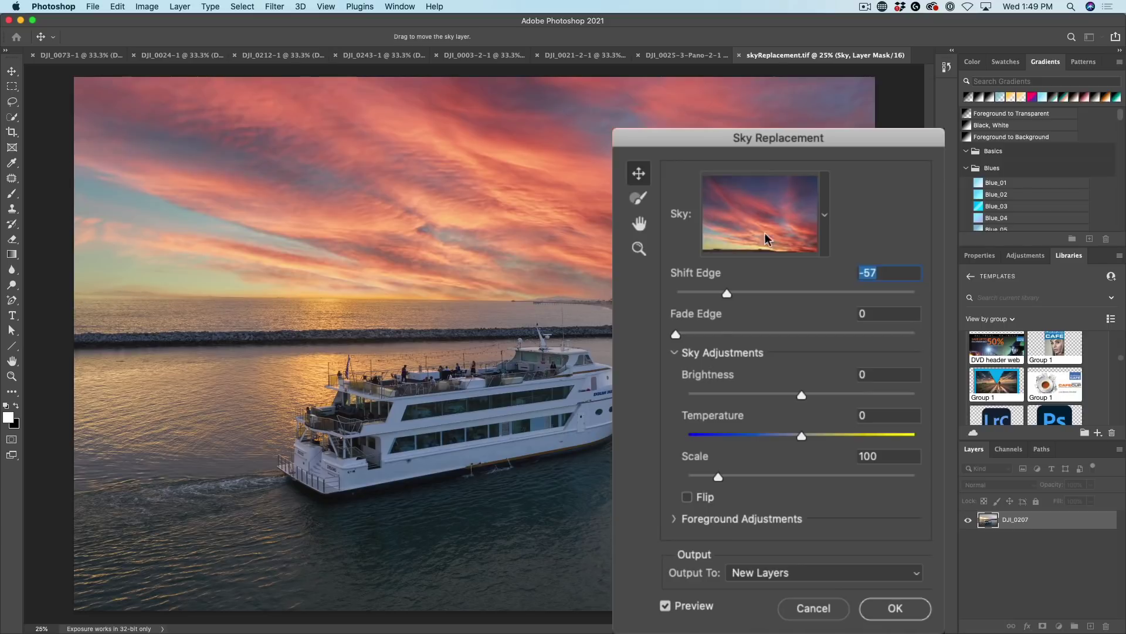
{"action": "left_click_drag", "start_coordinate": [674, 334], "coordinate": [915, 333]}
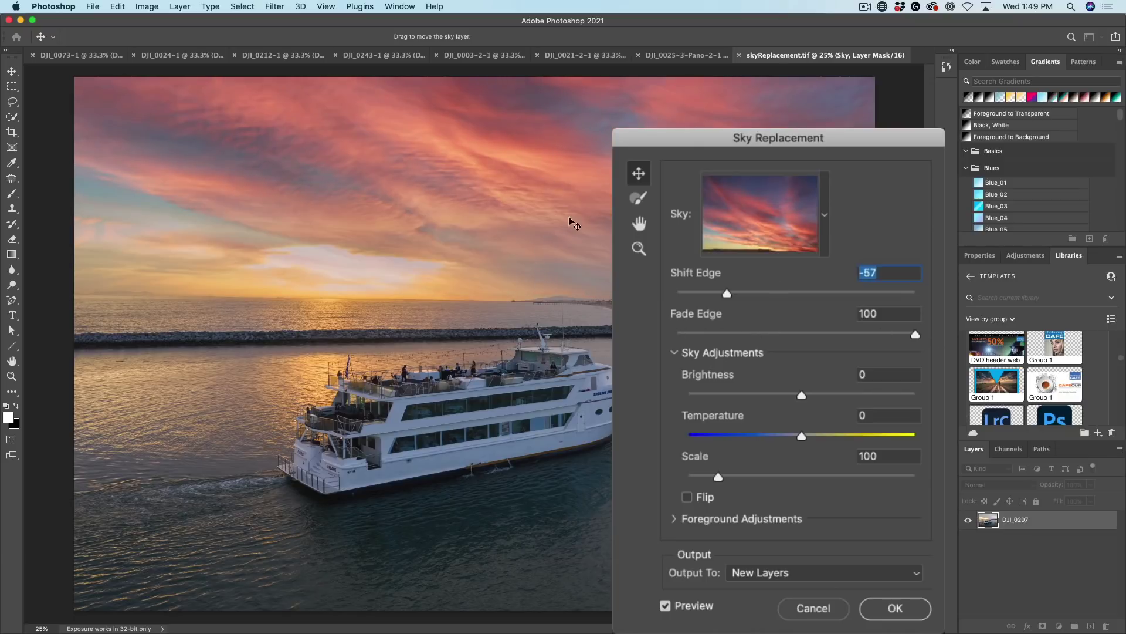
{"action": "left_click_drag", "start_coordinate": [912, 336], "coordinate": [650, 334]}
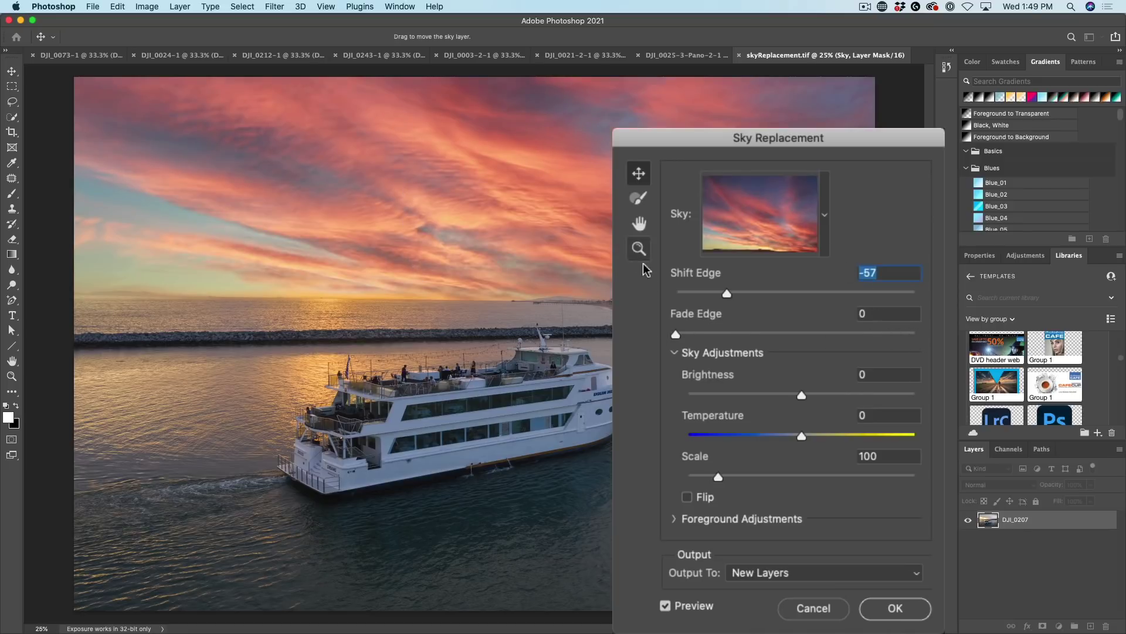
{"action": "left_click", "coordinate": [677, 334]}
{"action": "left_click_drag", "start_coordinate": [678, 332], "coordinate": [717, 333]}
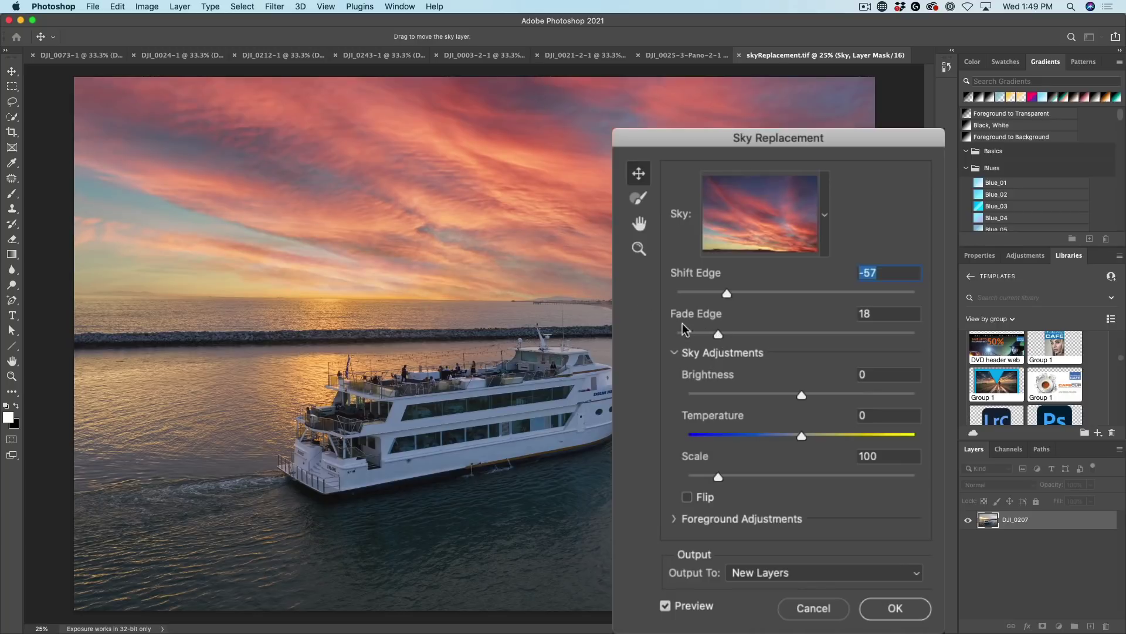
{"action": "left_click_drag", "start_coordinate": [720, 332], "coordinate": [744, 333]}
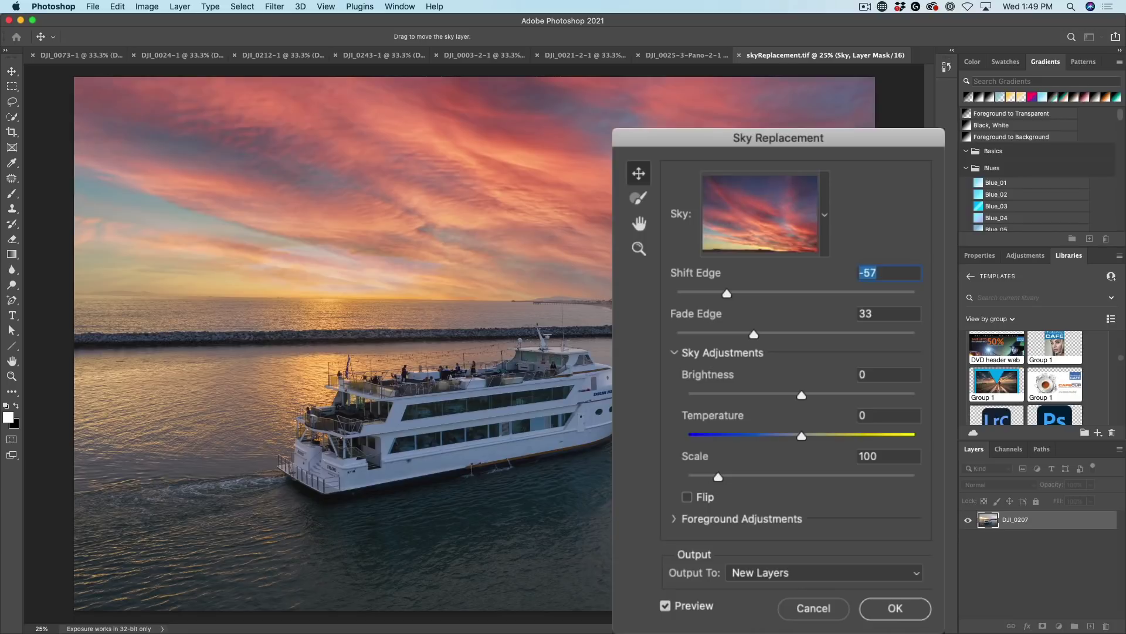
{"action": "left_click_drag", "start_coordinate": [673, 138], "coordinate": [738, 9]}
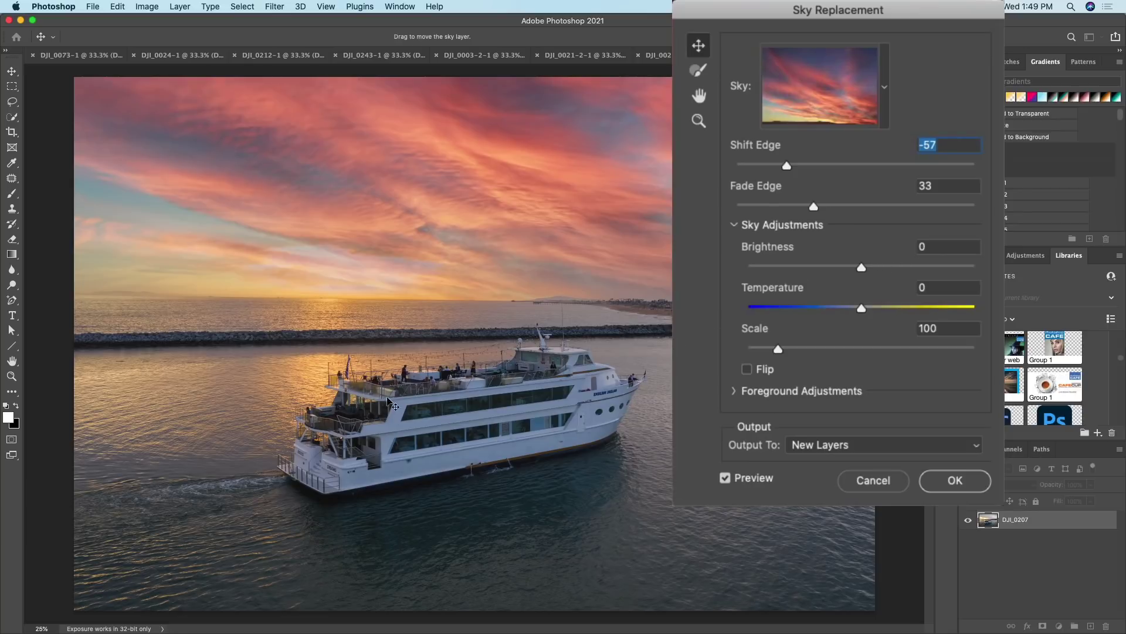
Under Foreground Adjustments, set Lighting Adjustment to 63 and Color Adjustment to 89.
{"action": "left_click", "coordinate": [734, 391]}
{"action": "left_click_drag", "start_coordinate": [884, 458], "coordinate": [882, 458]}
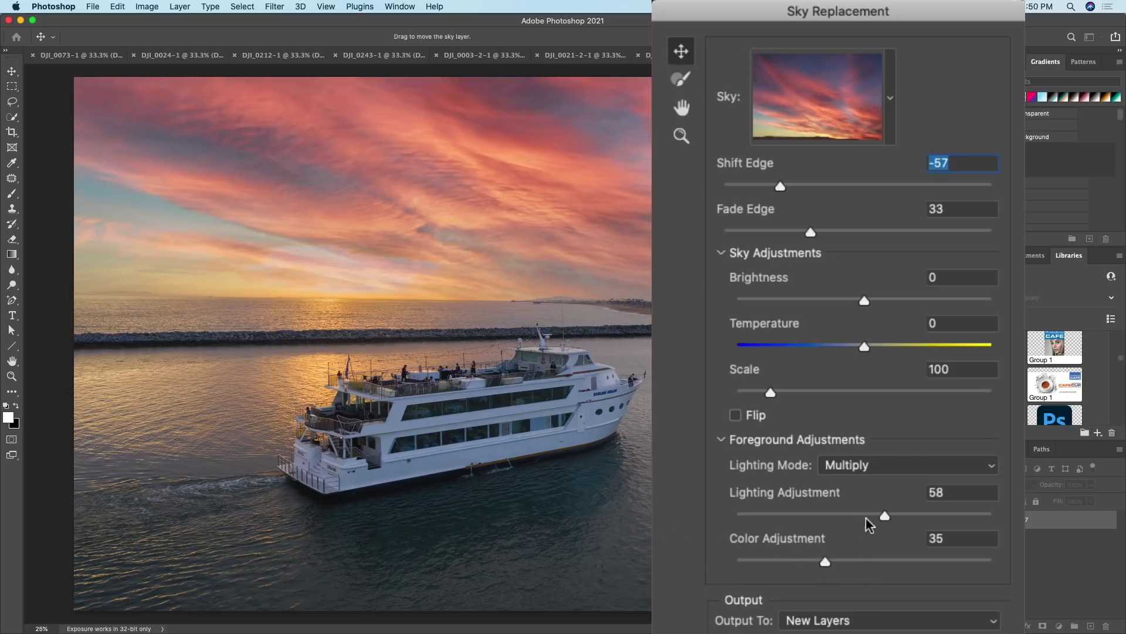
{"action": "left_click_drag", "start_coordinate": [882, 515], "coordinate": [744, 517]}
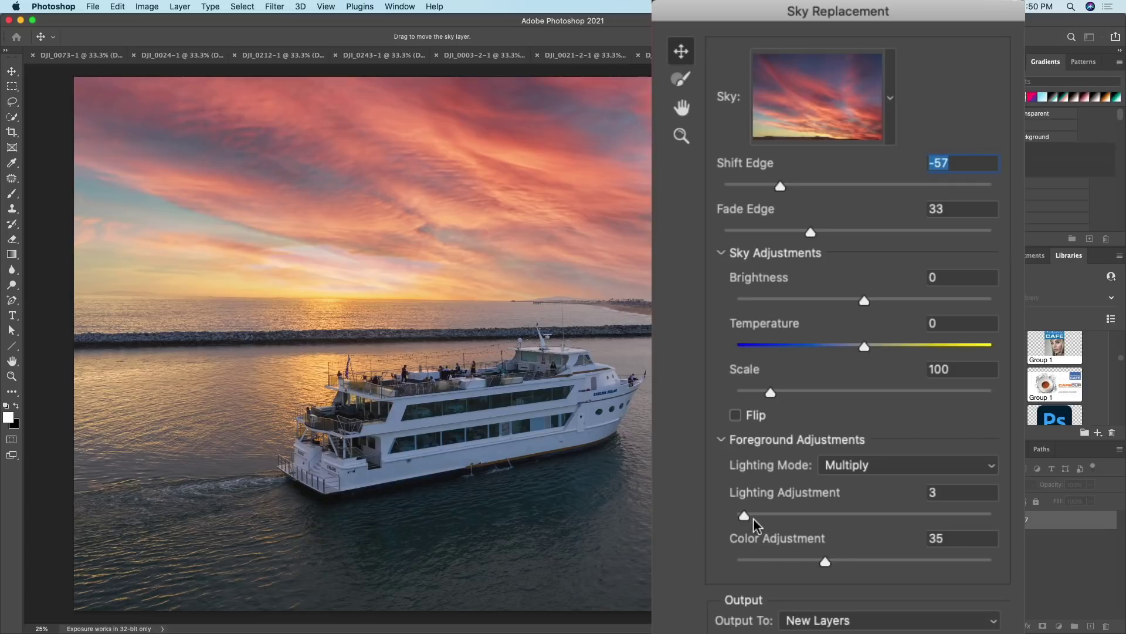
{"action": "left_click_drag", "start_coordinate": [745, 516], "coordinate": [892, 513]}
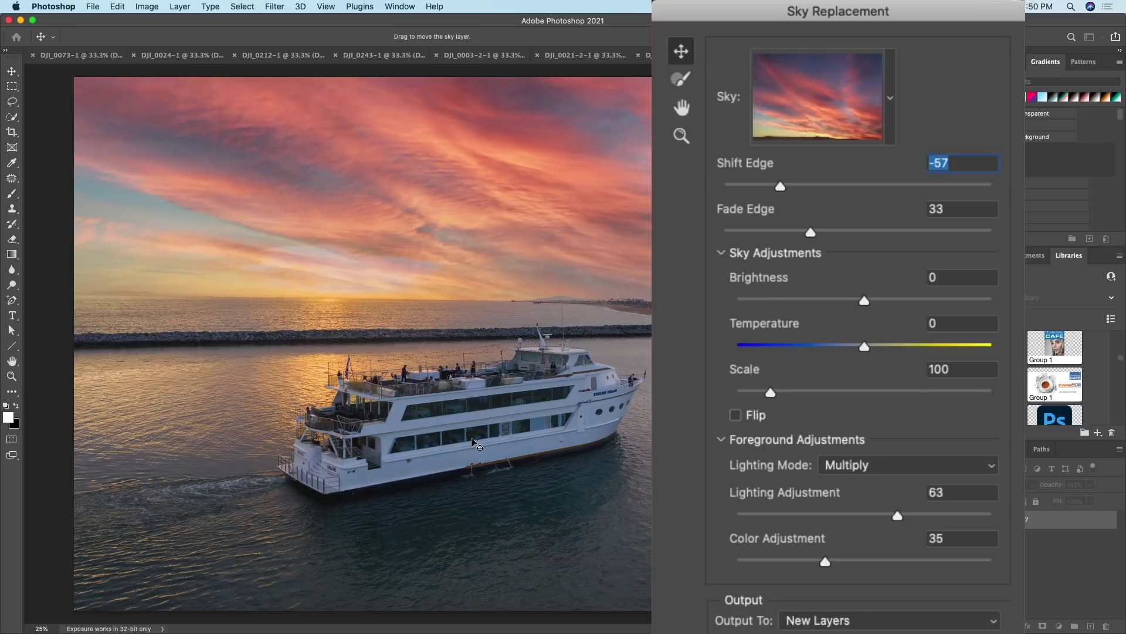
{"action": "left_click_drag", "start_coordinate": [825, 562], "coordinate": [993, 572]}
{"action": "left_click_drag", "start_coordinate": [737, 562], "coordinate": [891, 562]}
{"action": "left_click_drag", "start_coordinate": [960, 575], "coordinate": [963, 574]}
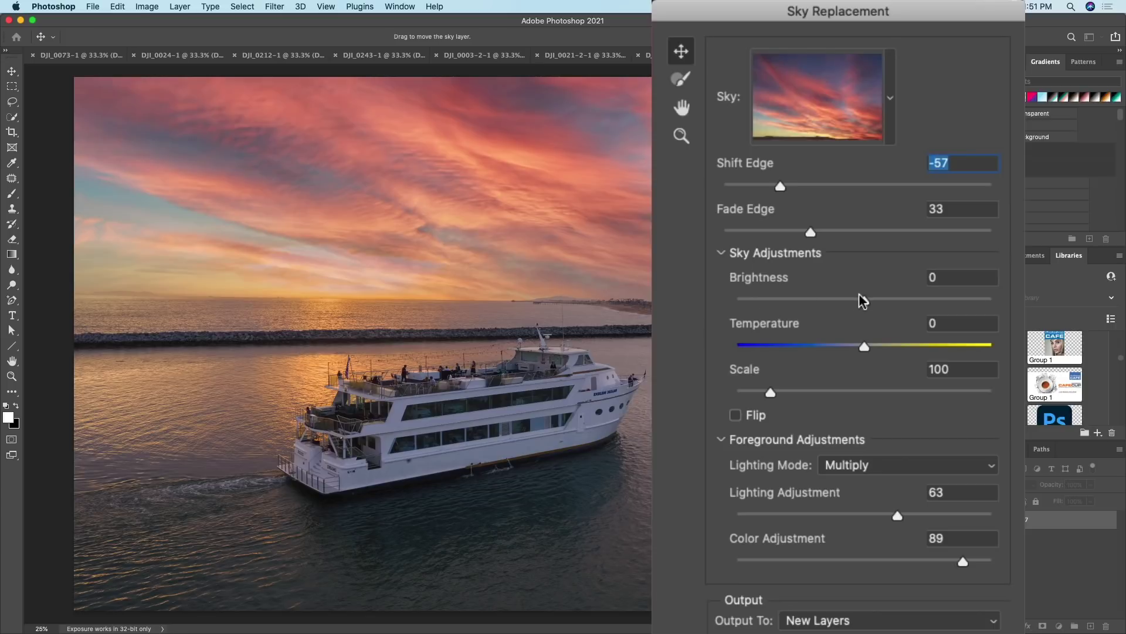
Set the sky Temperature to 26 and Brightness to -14.
{"action": "left_click_drag", "start_coordinate": [869, 349], "coordinate": [866, 347]}
{"action": "left_click_drag", "start_coordinate": [920, 341], "coordinate": [896, 345]}
{"action": "left_click_drag", "start_coordinate": [861, 300], "coordinate": [886, 299]}
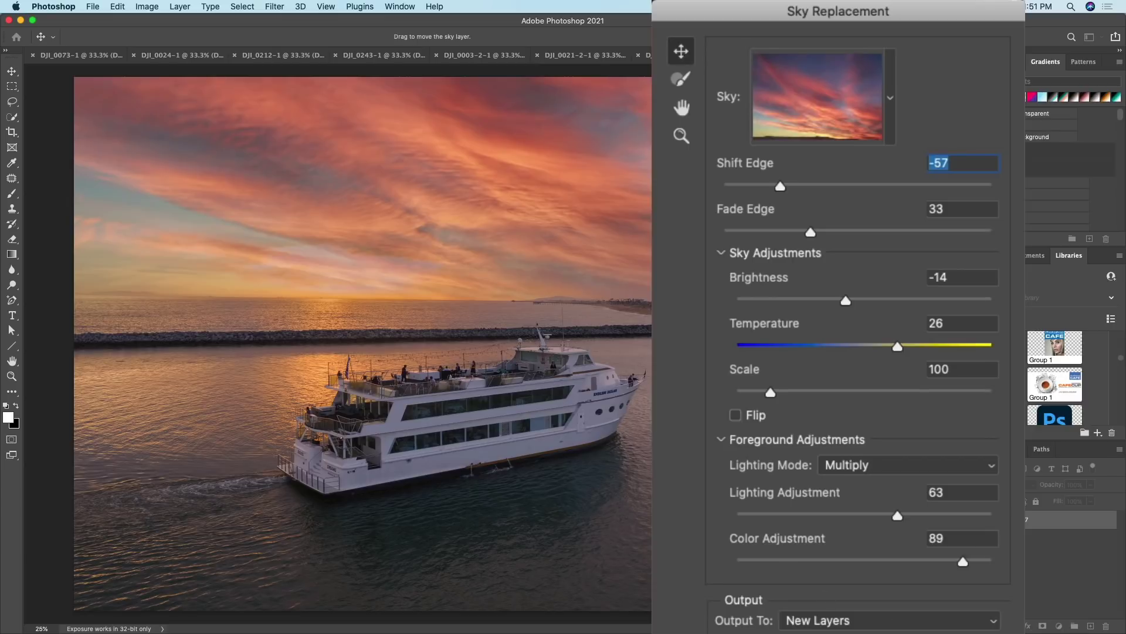
Apply the sky replacement, float the Layers panel and toggle the group's visibility to compare.
{"action": "left_click", "coordinate": [926, 465]}
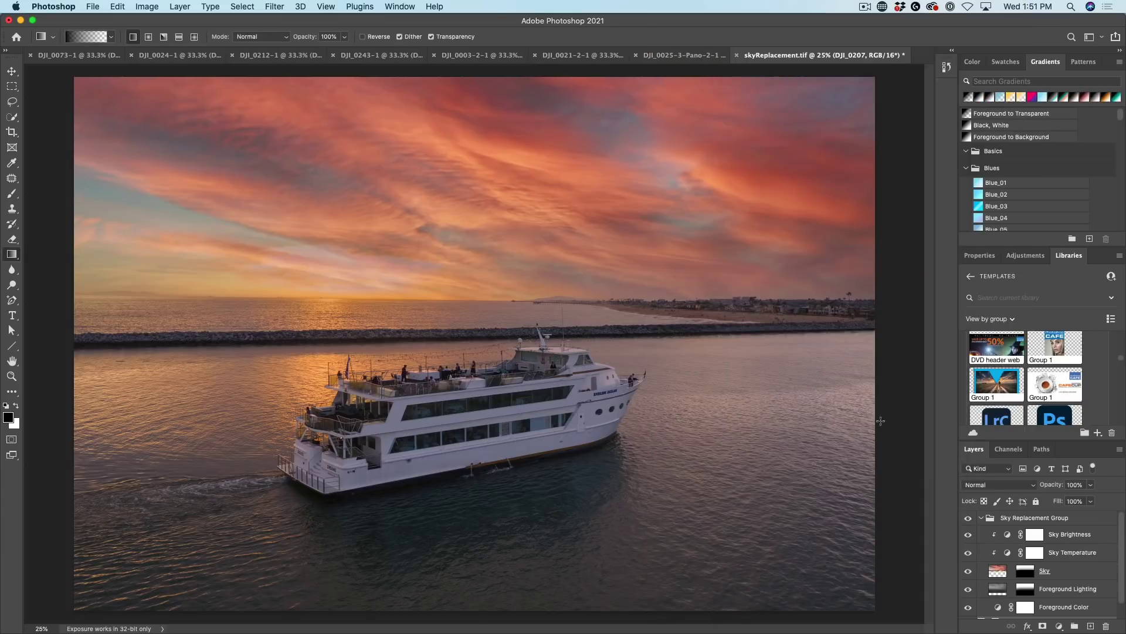
{"action": "left_click_drag", "start_coordinate": [968, 450], "coordinate": [743, 92]}
{"action": "left_click_drag", "start_coordinate": [898, 272], "coordinate": [879, 468]}
{"action": "left_click", "coordinate": [740, 157]}
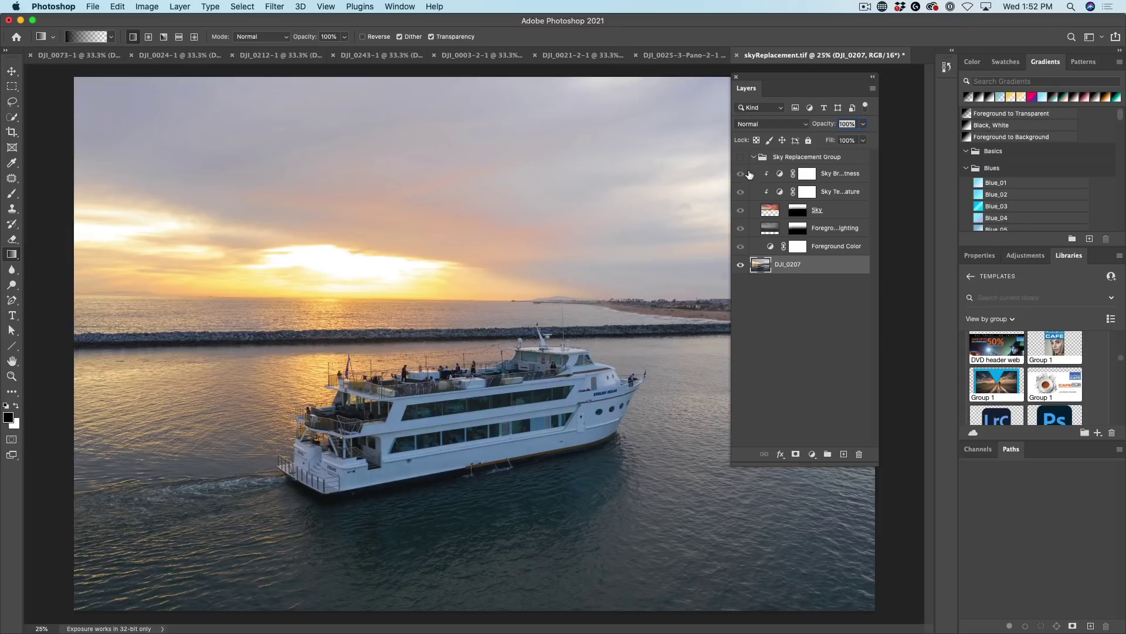
{"action": "left_click", "coordinate": [740, 157]}
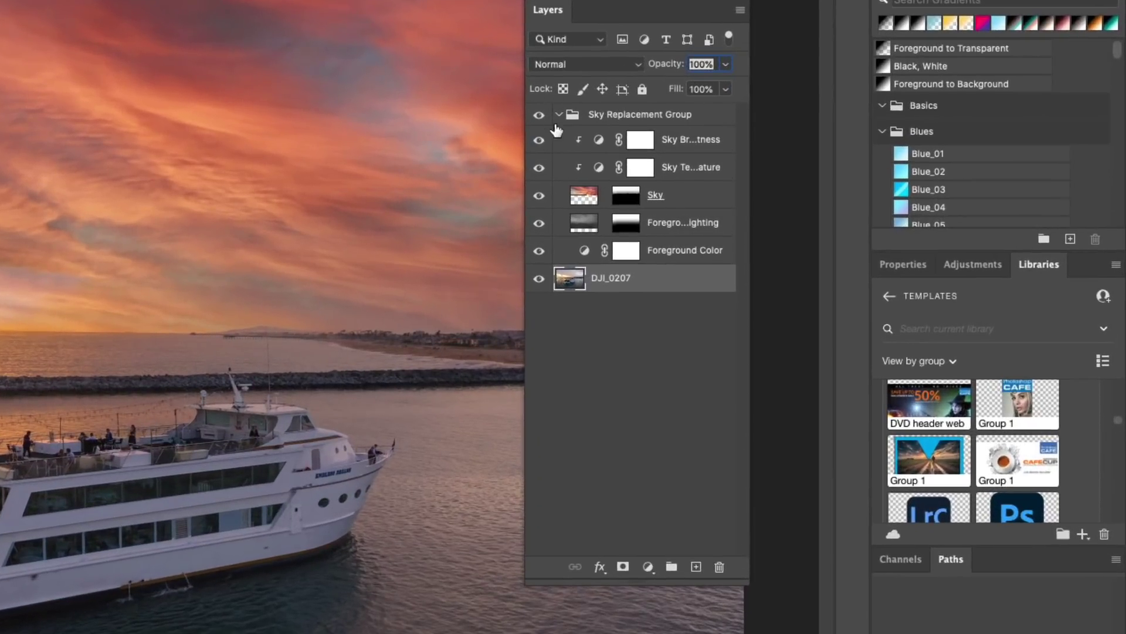
Hide the Sky Brightness, Sky Temperature, Foreground Lighting and Foreground Color layers.
{"action": "left_click", "coordinate": [603, 143]}
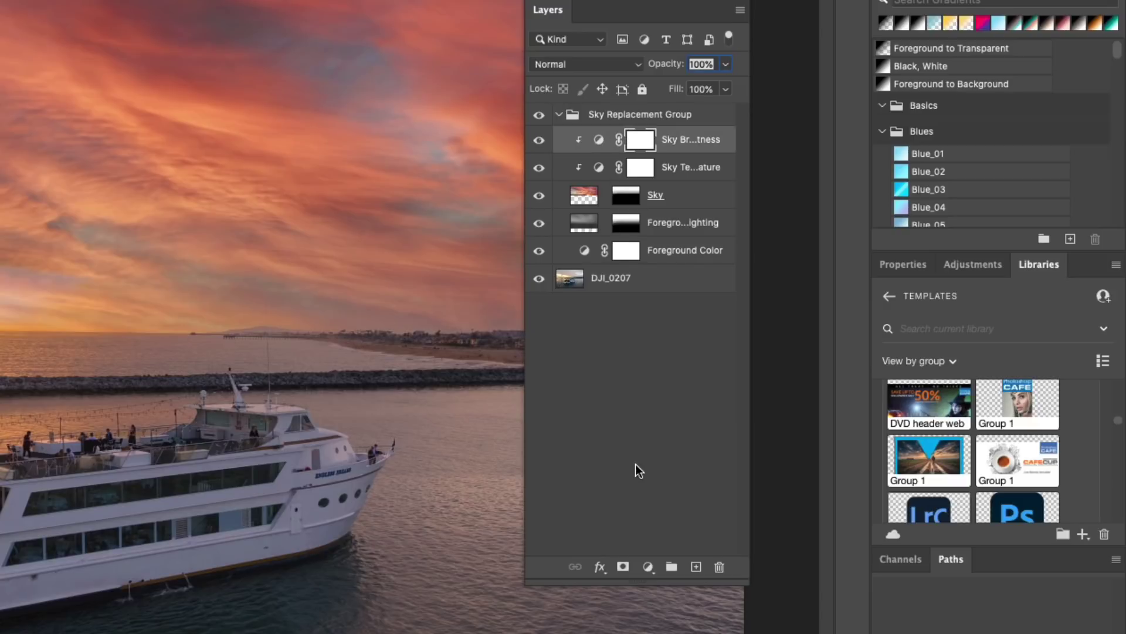
{"action": "left_click", "coordinate": [599, 141]}
{"action": "double_click", "coordinate": [598, 141]}
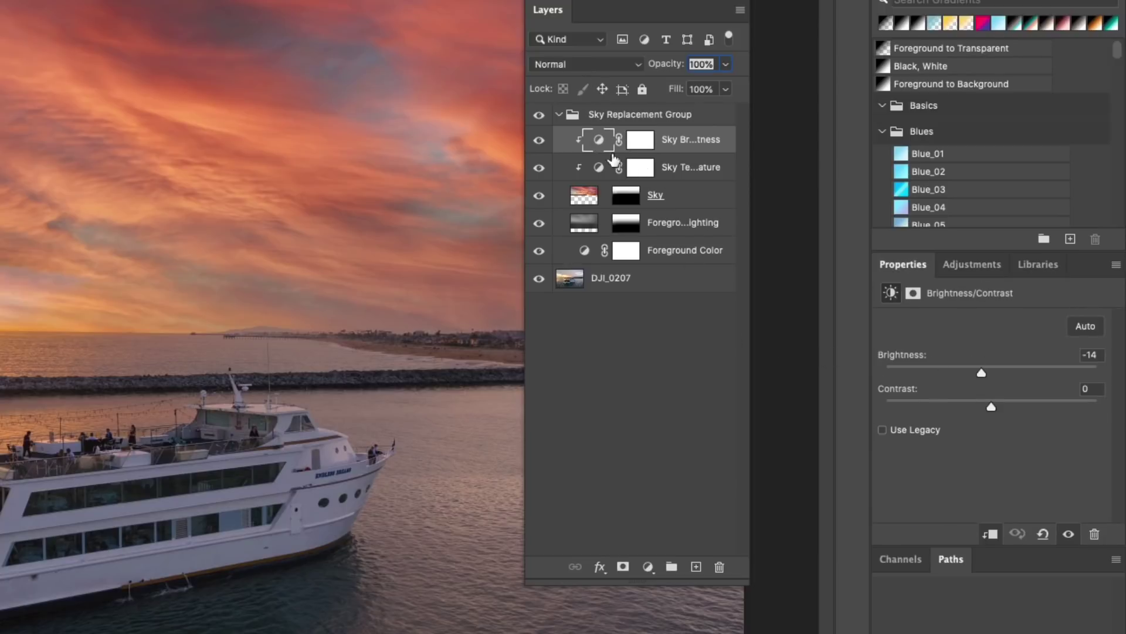
{"action": "left_click", "coordinate": [539, 141]}
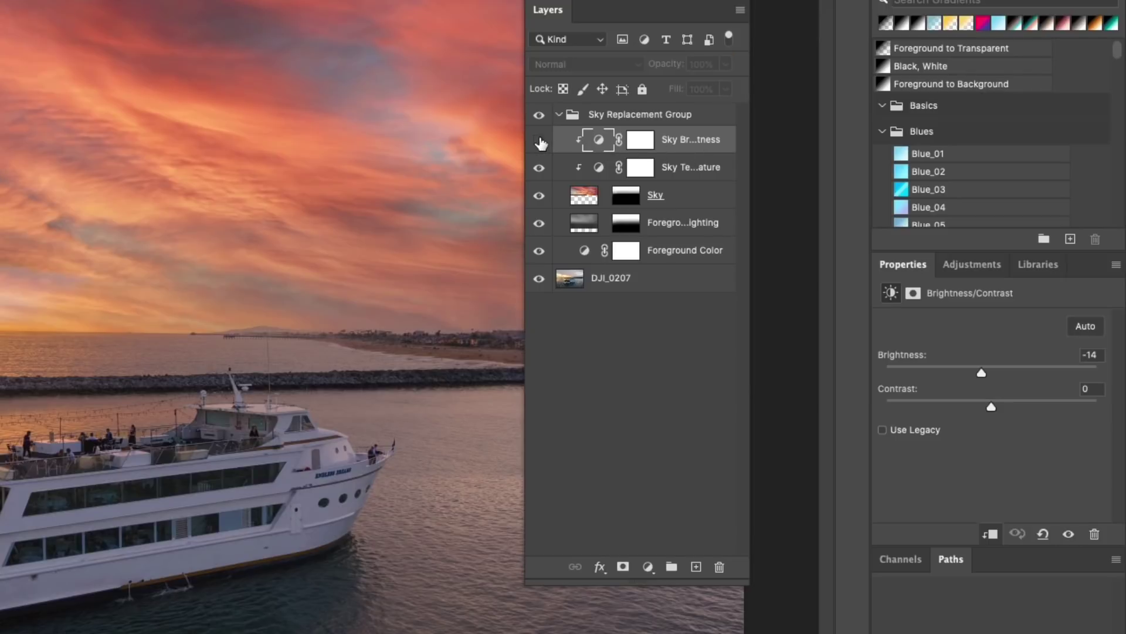
{"action": "left_click", "coordinate": [598, 169]}
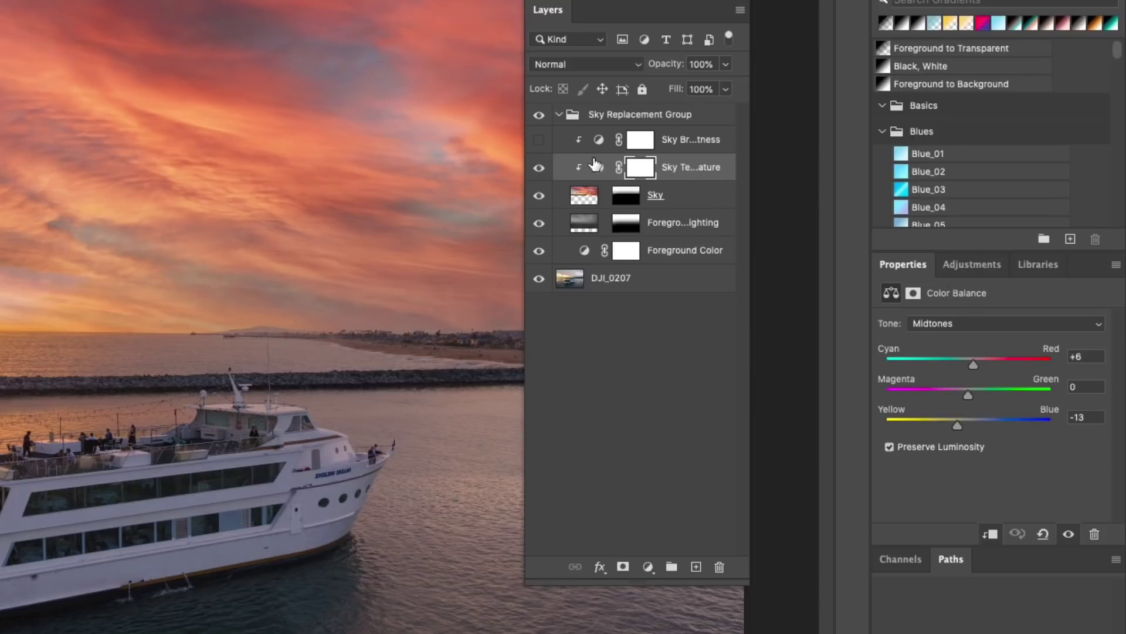
{"action": "left_click", "coordinate": [539, 168]}
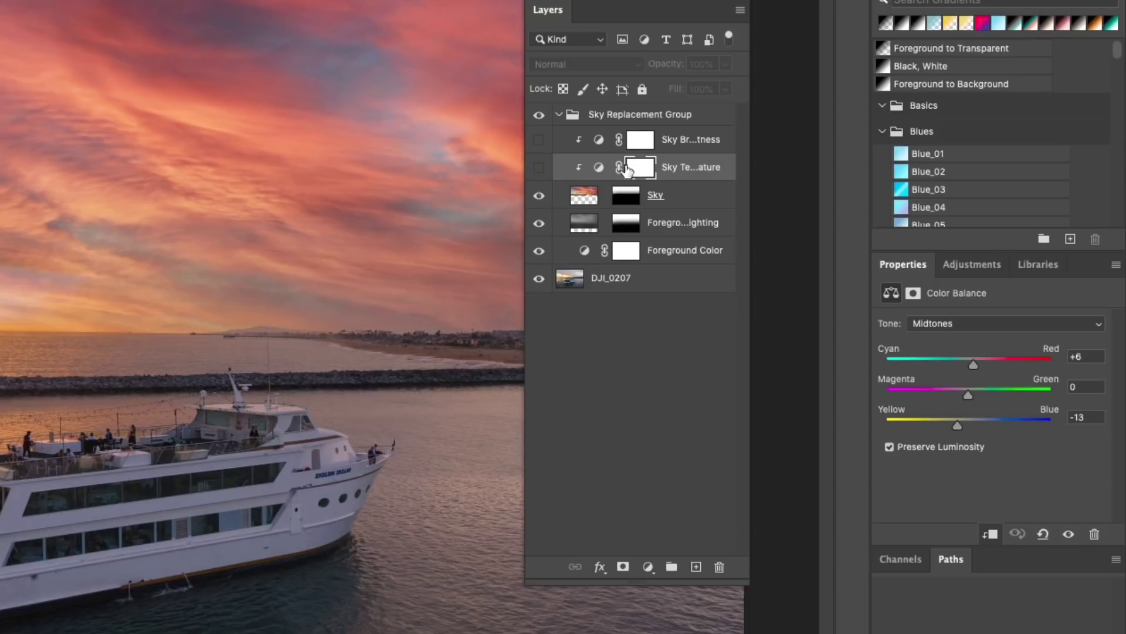
{"action": "left_click", "coordinate": [539, 196]}
{"action": "left_click", "coordinate": [538, 196]}
{"action": "left_click", "coordinate": [540, 224]}
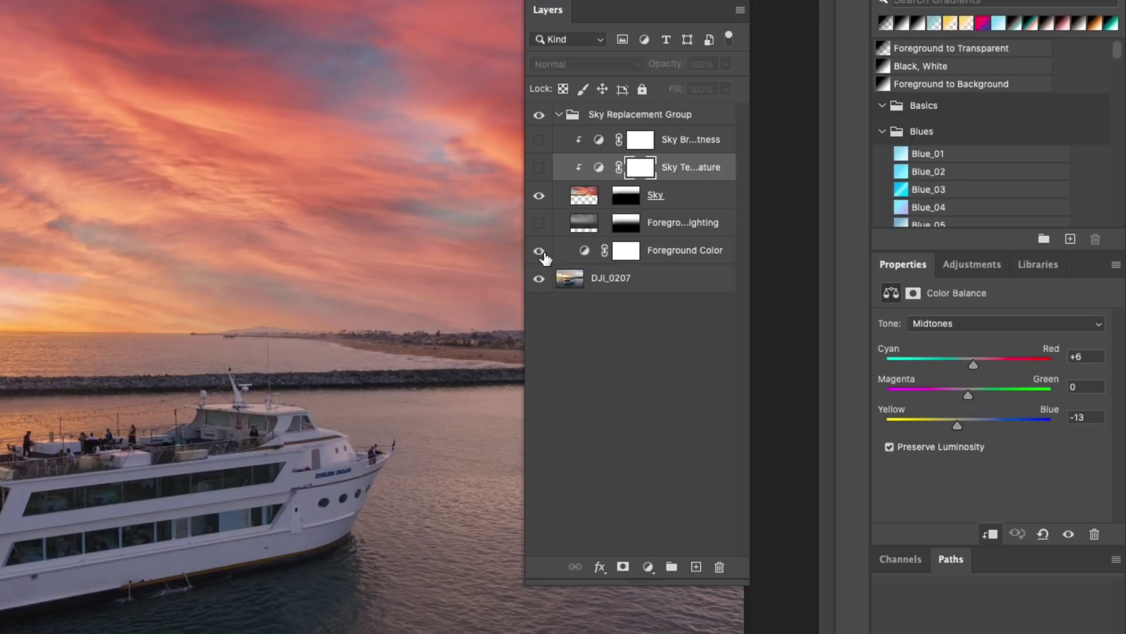
{"action": "left_click", "coordinate": [540, 251]}
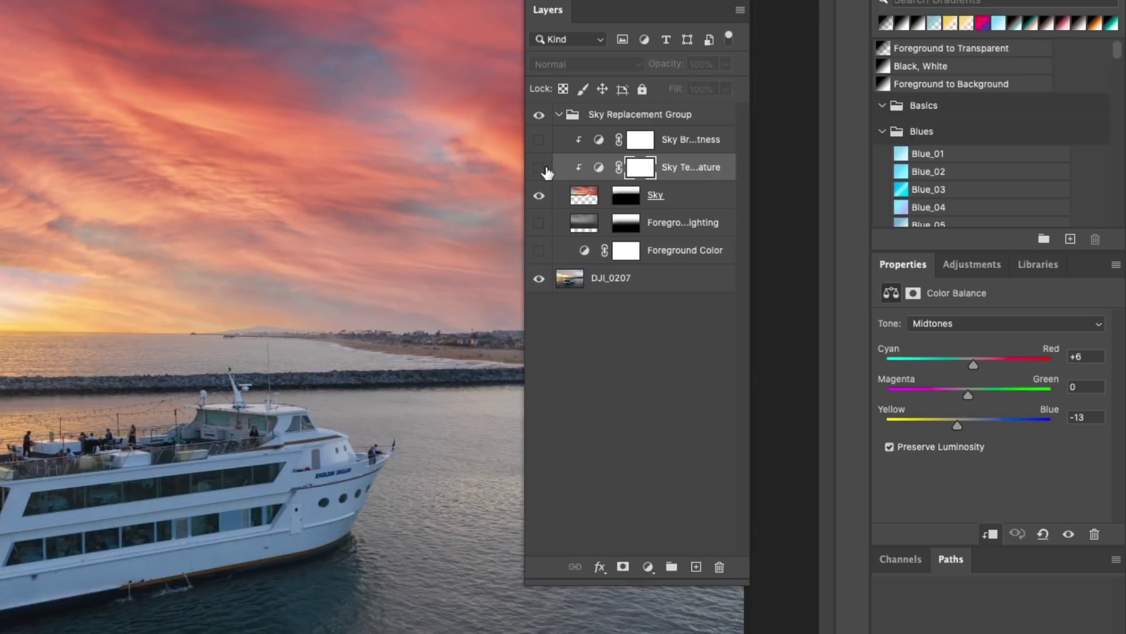
View the Sky layer mask on its own, then return to the full-colour image.
{"action": "left_click", "coordinate": [538, 196]}
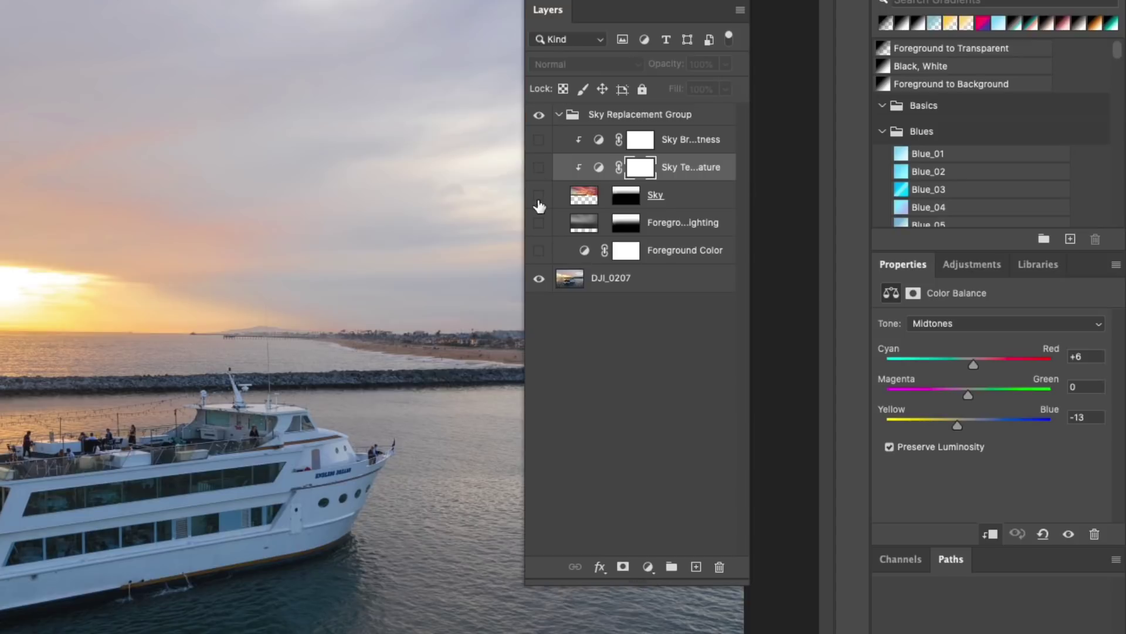
{"action": "left_click", "coordinate": [539, 197]}
{"action": "left_click", "coordinate": [623, 196]}
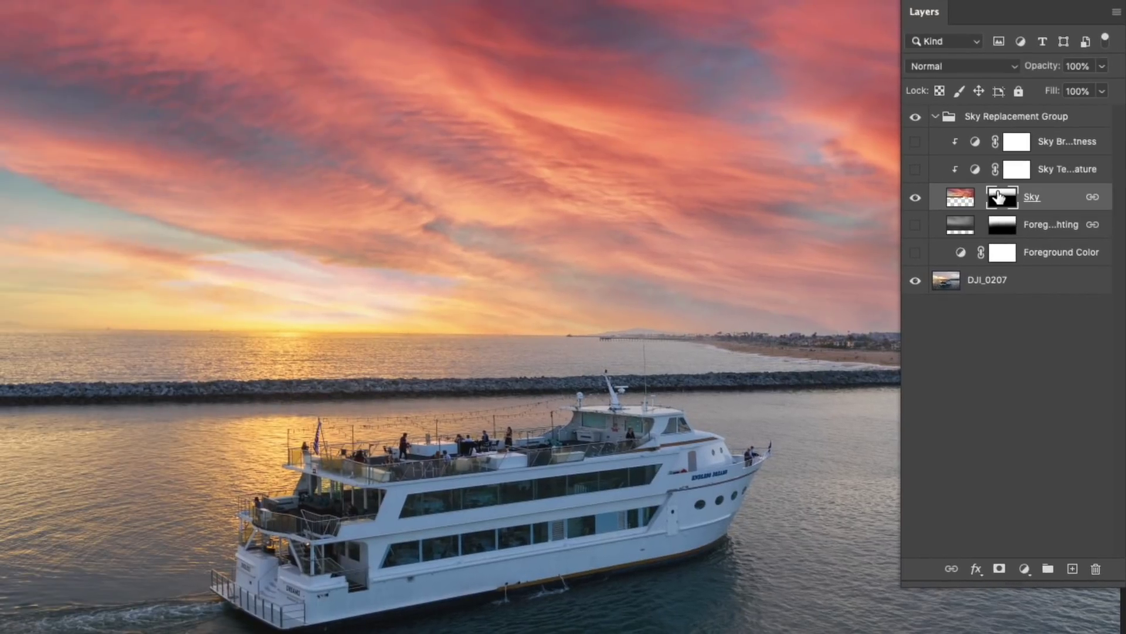
{"action": "left_click", "coordinate": [1000, 197], "text": "alt"}
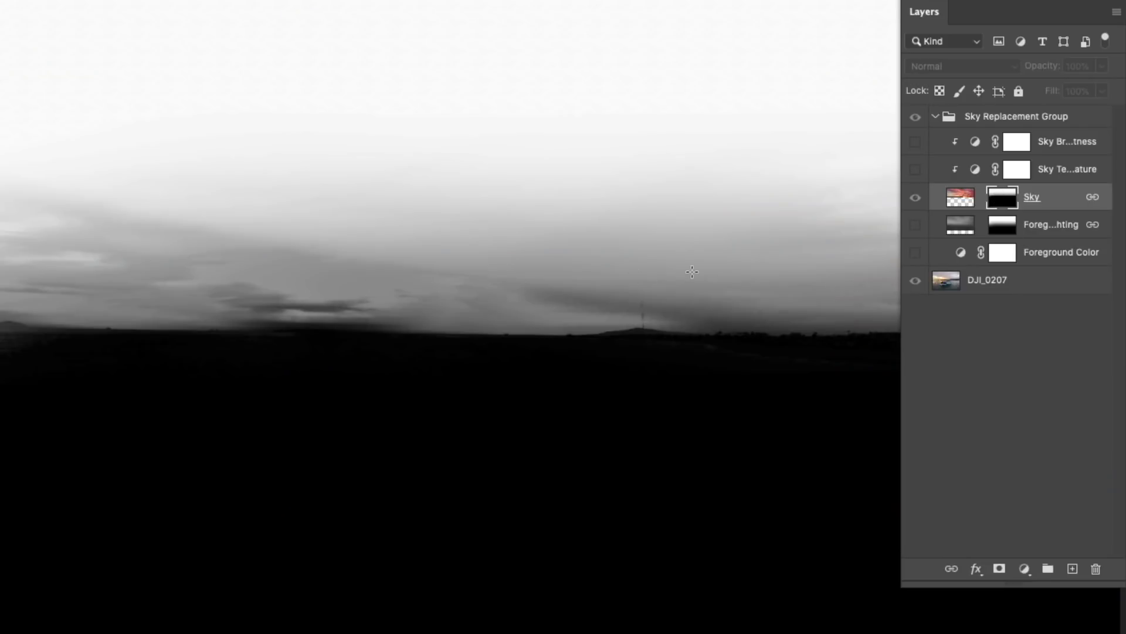
{"action": "left_click", "coordinate": [1006, 197], "text": "alt"}
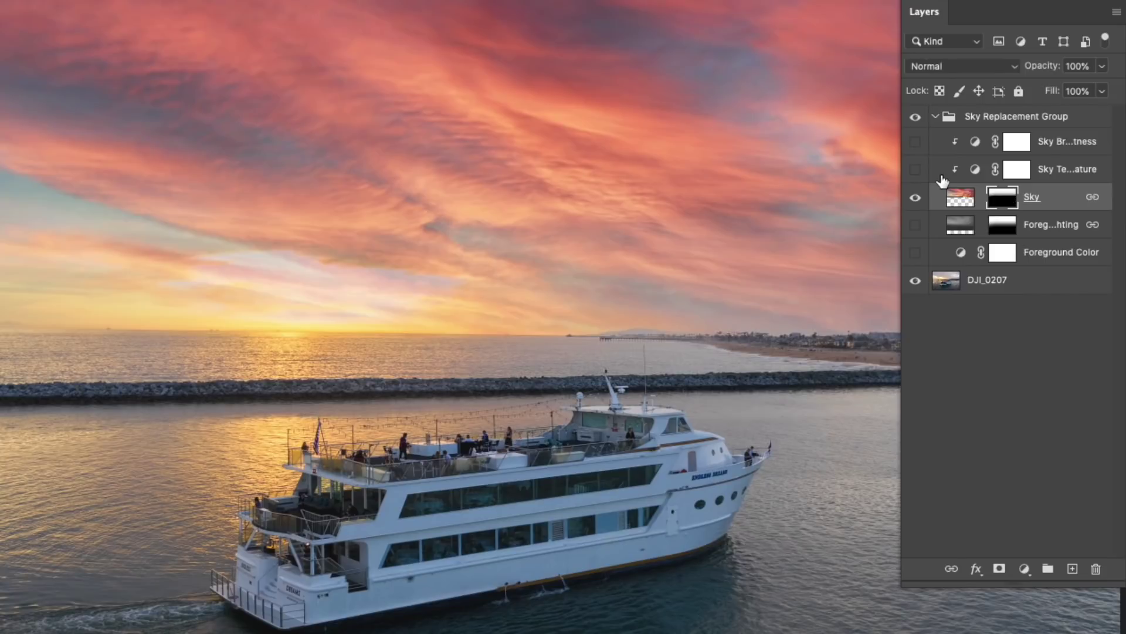
Compare the Foreground Lighting layer on and off, restoring the new sky.
{"action": "left_click", "coordinate": [915, 197]}
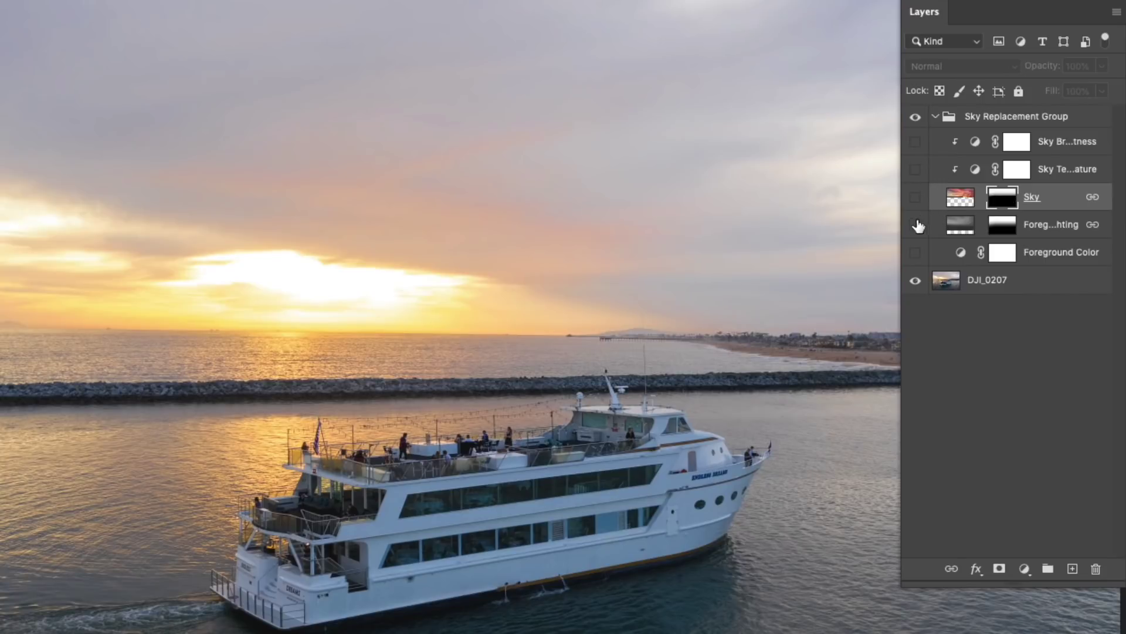
{"action": "left_click", "coordinate": [917, 226]}
{"action": "left_click", "coordinate": [916, 227]}
{"action": "left_click", "coordinate": [916, 227]}
{"action": "left_click", "coordinate": [916, 226]}
{"action": "left_click", "coordinate": [917, 227]}
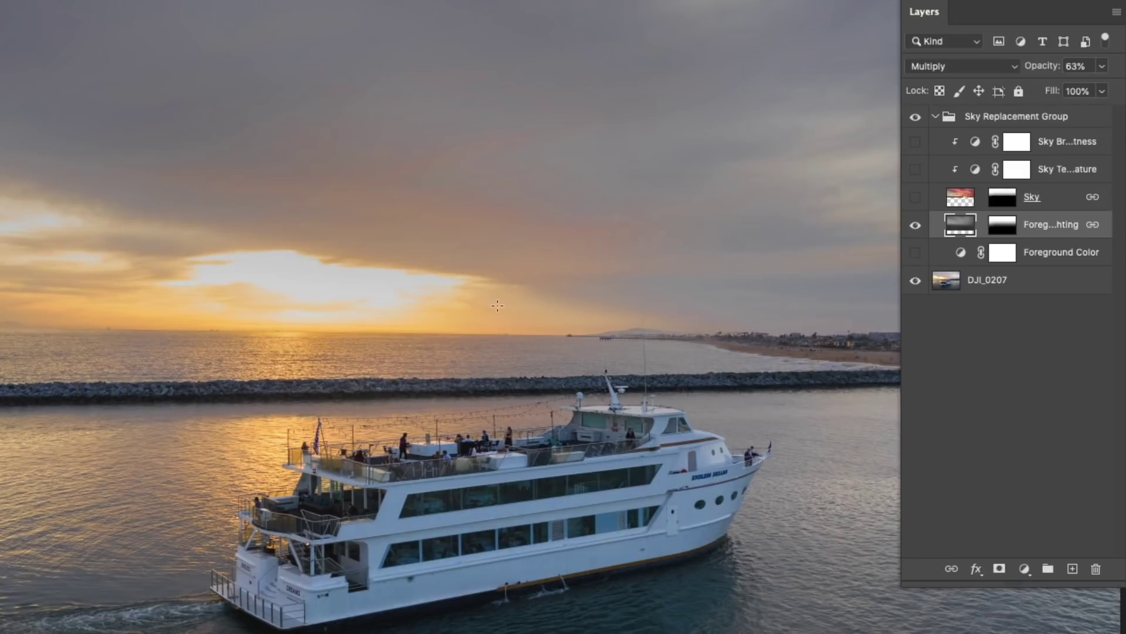
{"action": "left_click", "coordinate": [915, 197]}
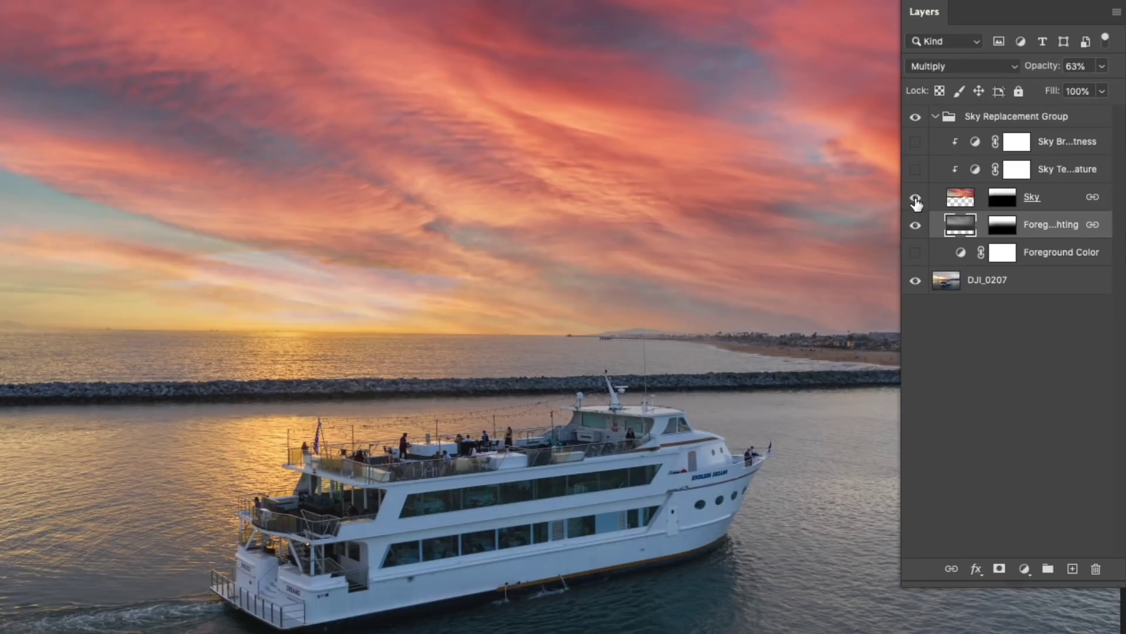
{"action": "left_click", "coordinate": [917, 225]}
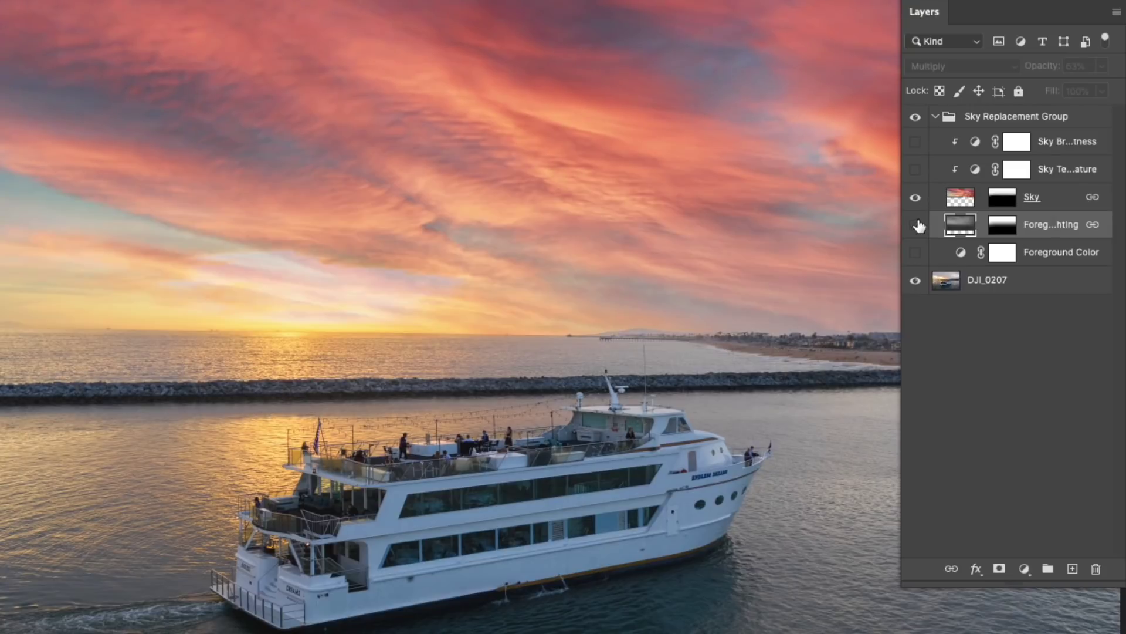
{"action": "left_click", "coordinate": [916, 226]}
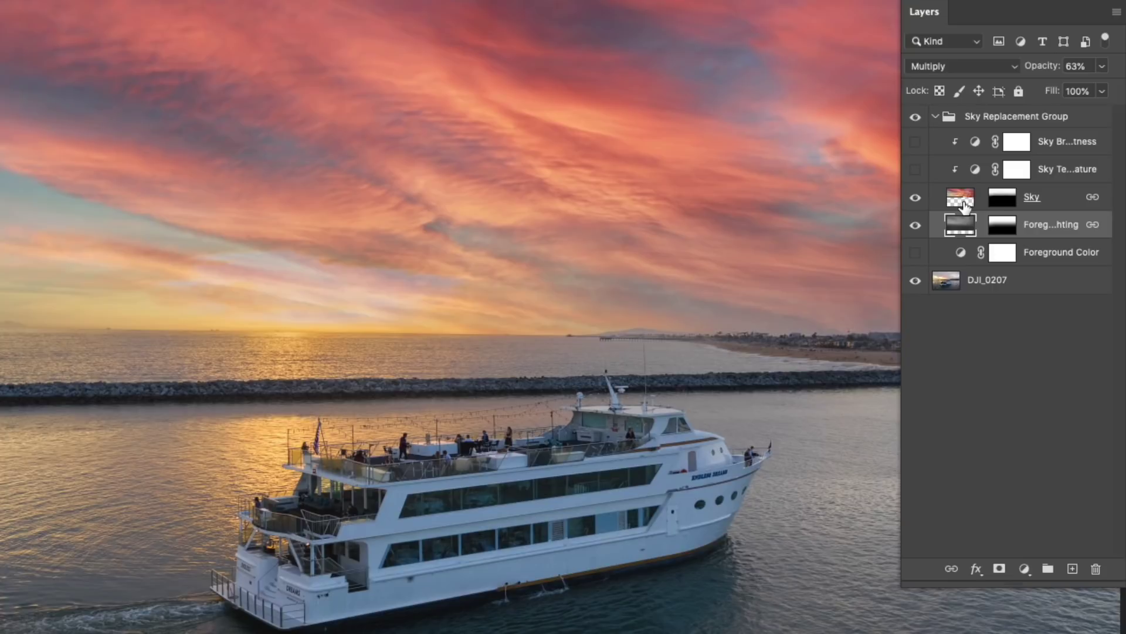
Compare and re-enable Foreground Color, then turn Sky Brightness and Sky Temperature back on.
{"action": "left_click", "coordinate": [916, 253]}
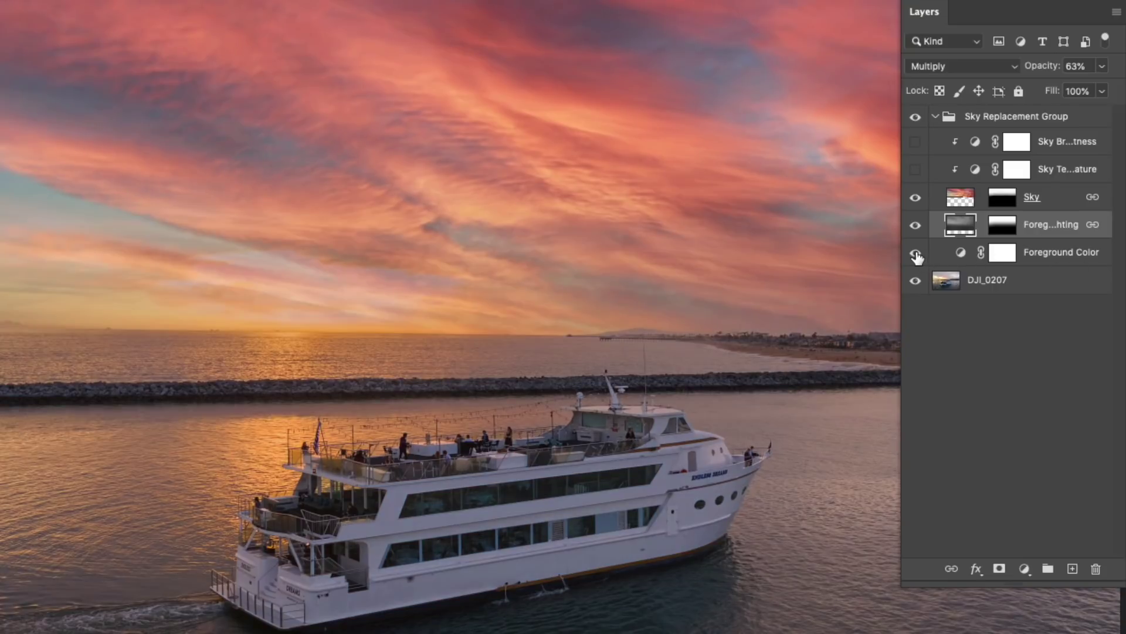
{"action": "left_click", "coordinate": [916, 254]}
{"action": "left_click", "coordinate": [915, 253]}
{"action": "left_click_drag", "start_coordinate": [917, 143], "coordinate": [918, 170]}
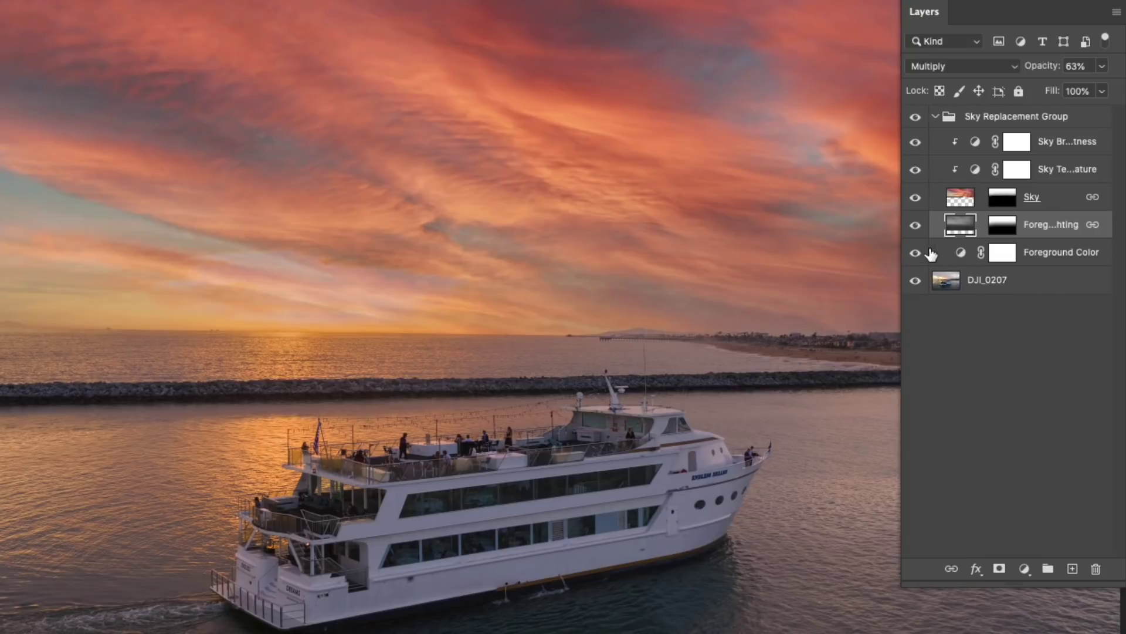
{"action": "left_click", "coordinate": [939, 254]}
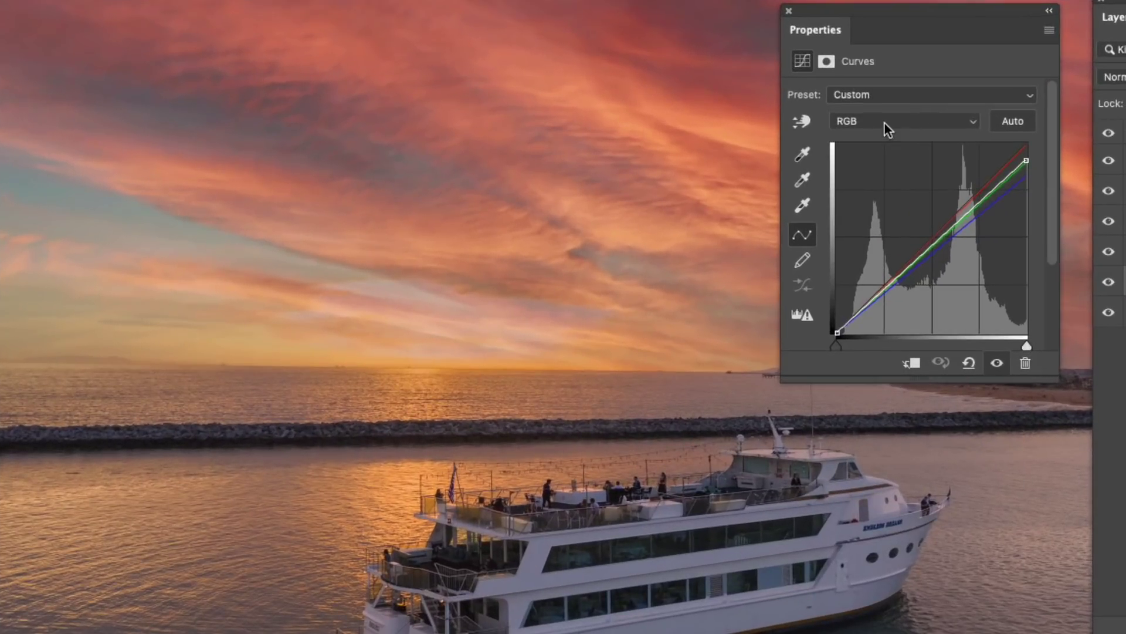
{"action": "left_click", "coordinate": [607, 151]}
{"action": "left_click", "coordinate": [885, 134]}
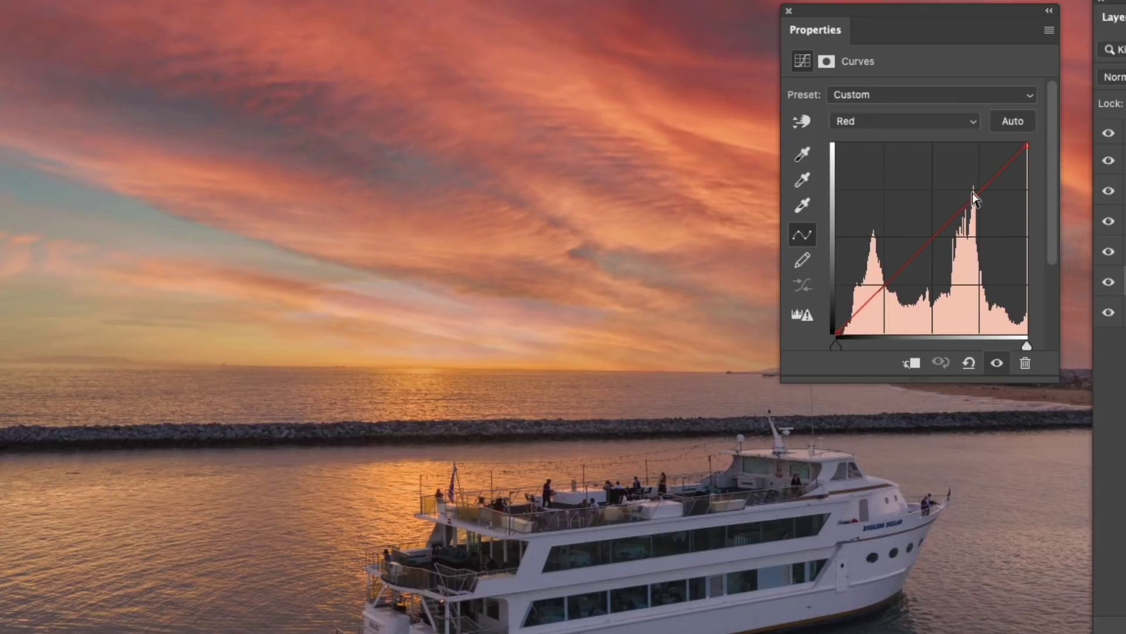
{"action": "left_click", "coordinate": [881, 123]}
{"action": "left_click", "coordinate": [885, 134]}
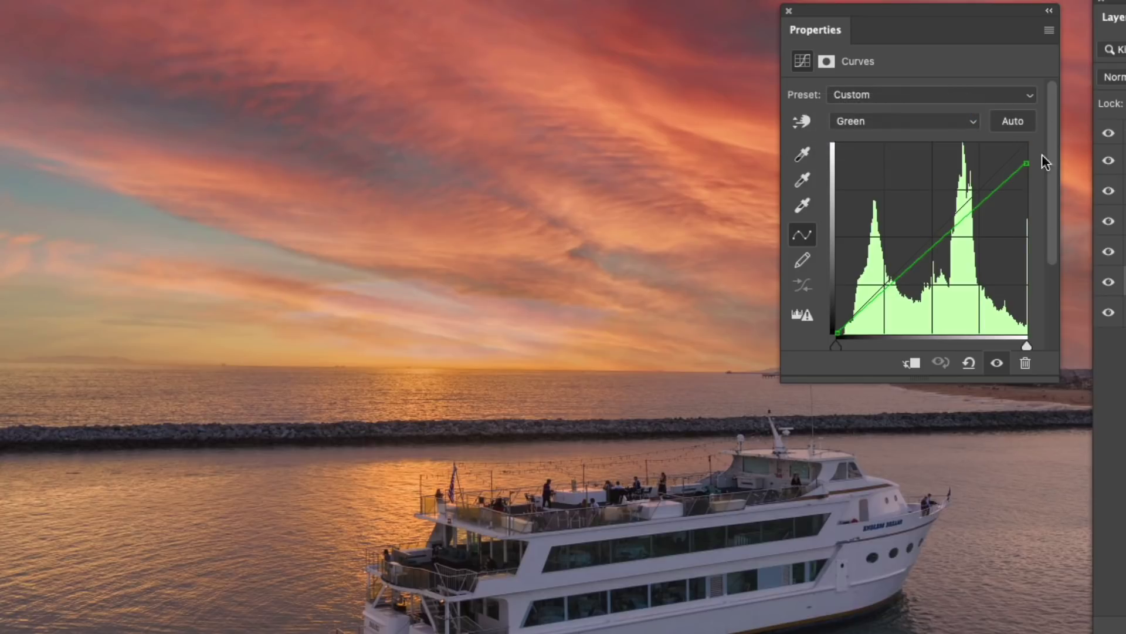
{"action": "left_click", "coordinate": [957, 120]}
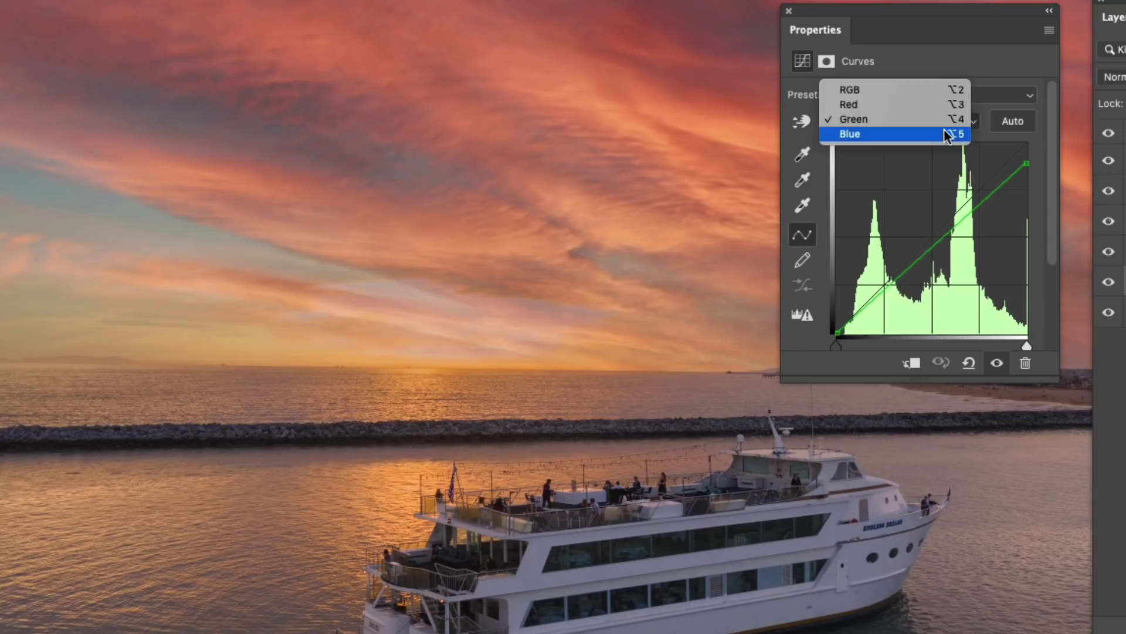
{"action": "left_click", "coordinate": [945, 132]}
{"action": "left_click", "coordinate": [945, 124]}
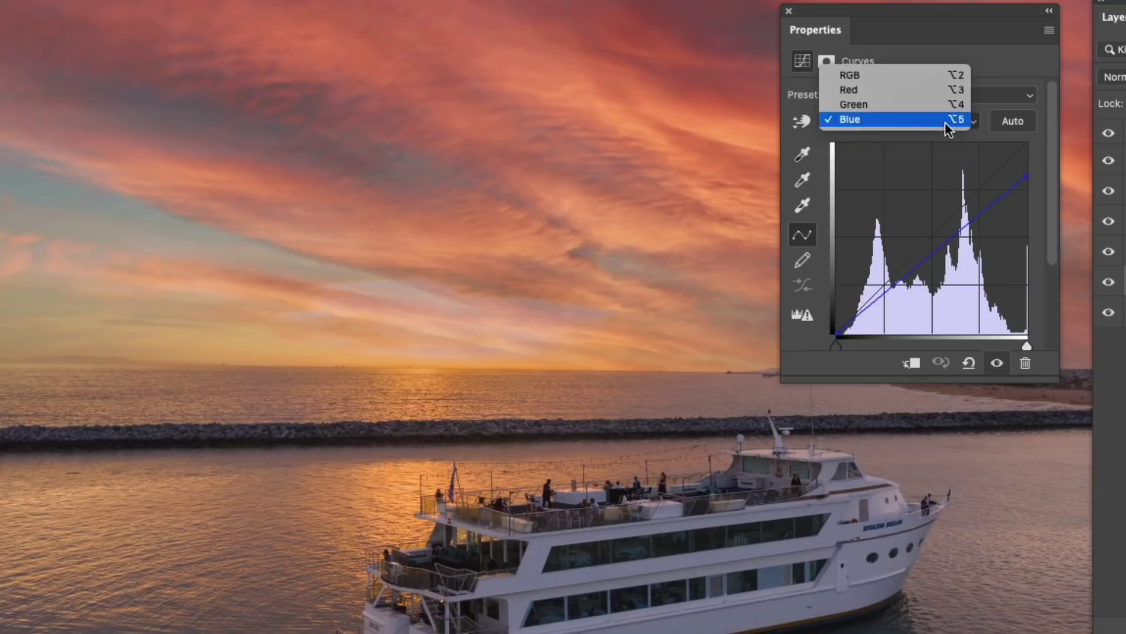
{"action": "left_click", "coordinate": [932, 67]}
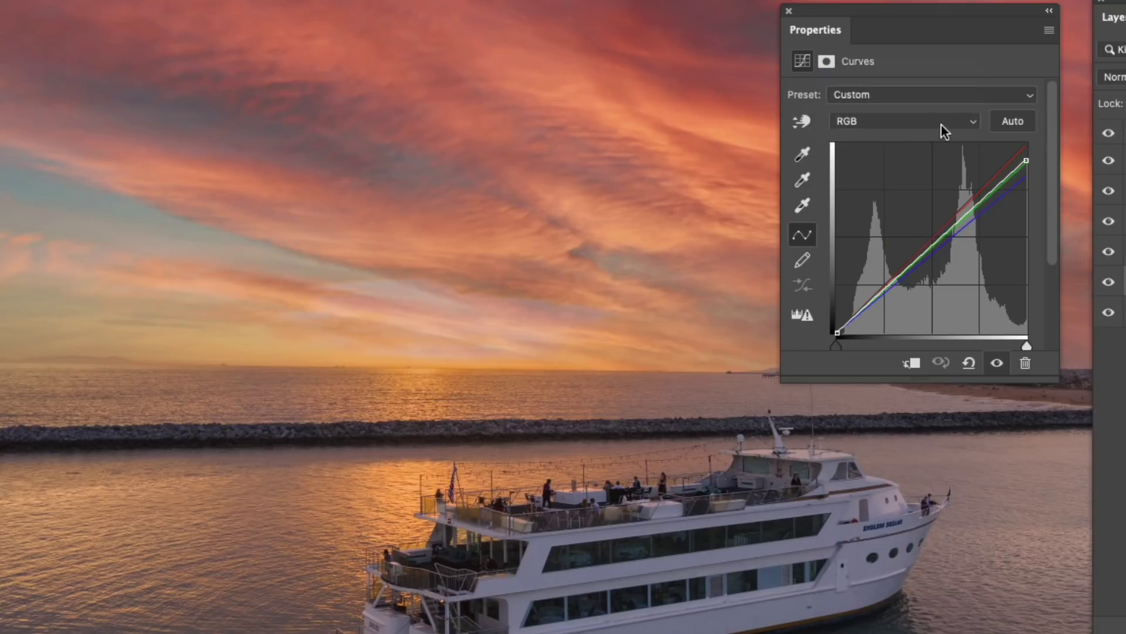
{"action": "left_click", "coordinate": [912, 116]}
{"action": "left_click", "coordinate": [912, 130]}
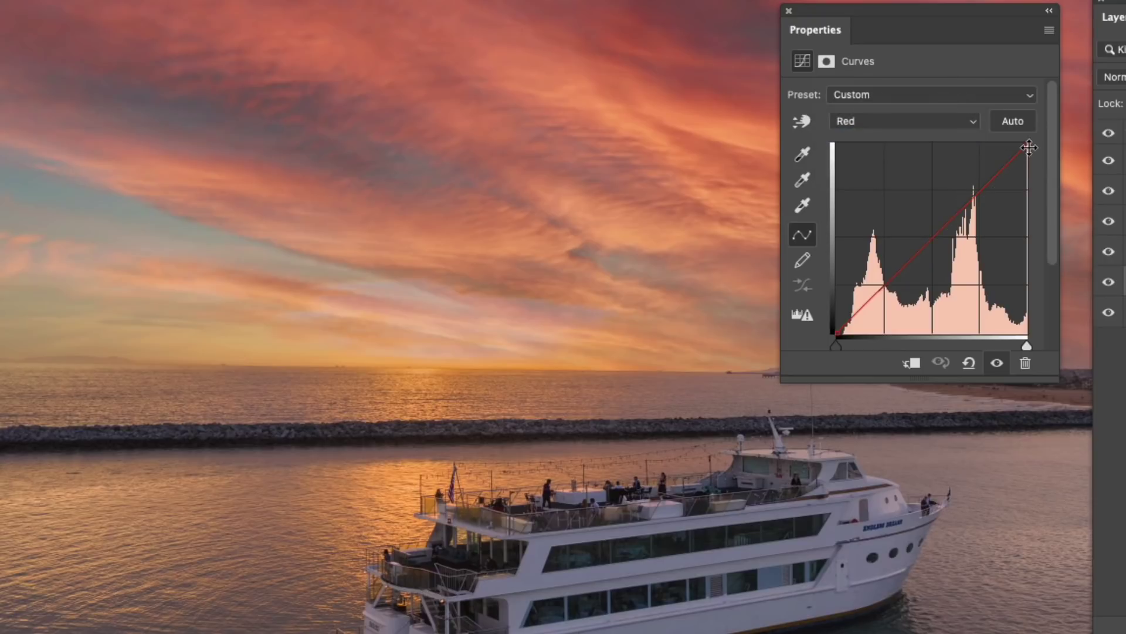
{"action": "left_click", "coordinate": [881, 124]}
{"action": "left_click", "coordinate": [878, 100]}
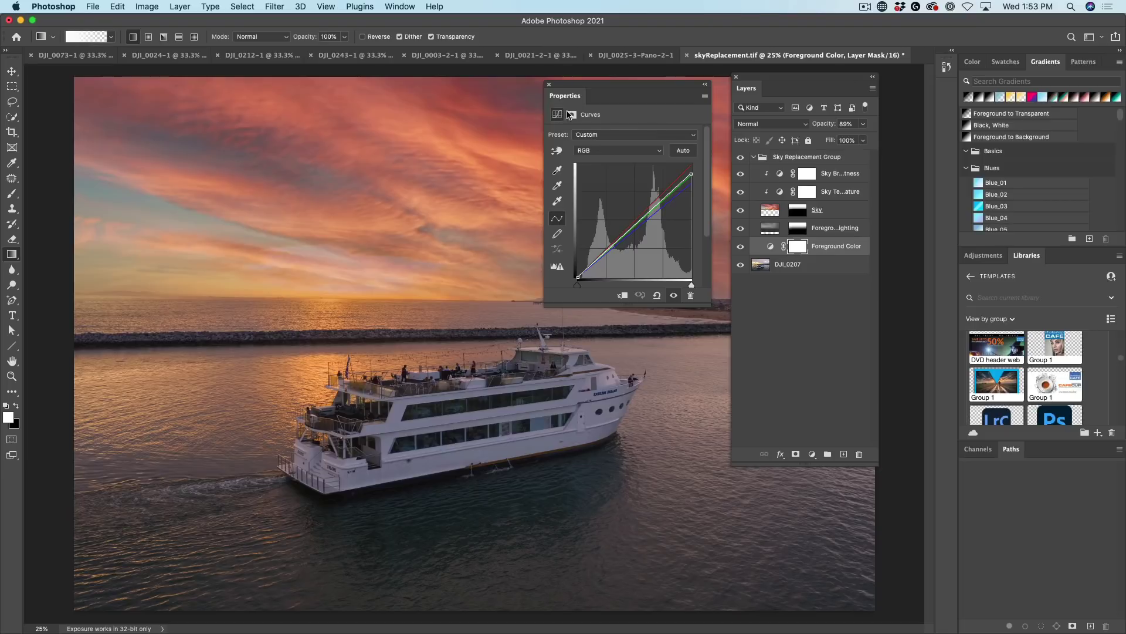
Dock the Properties panel on the right and set Foreground Color opacity to 93%.
{"action": "left_click_drag", "start_coordinate": [570, 105], "coordinate": [995, 171]}
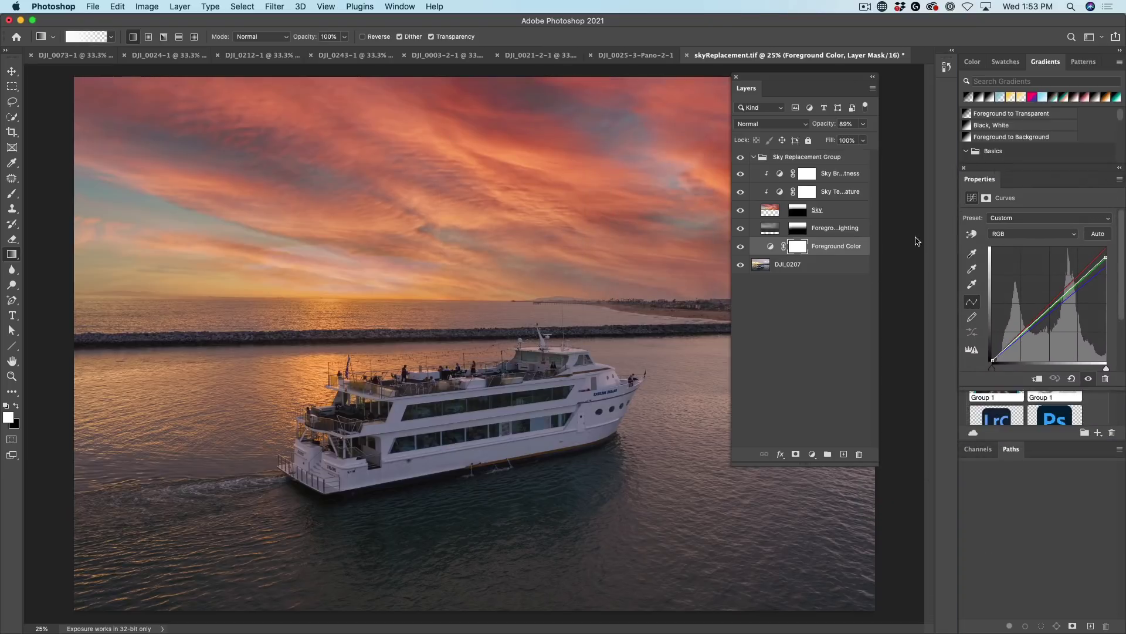
{"action": "left_click", "coordinate": [771, 246]}
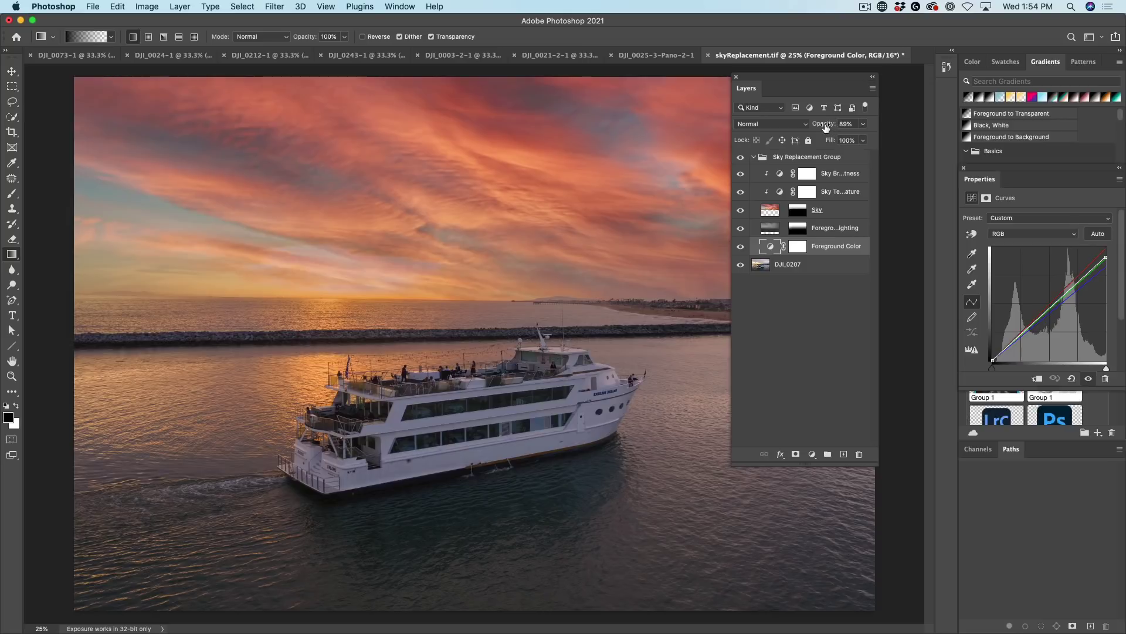
{"action": "left_click_drag", "start_coordinate": [825, 127], "coordinate": [865, 126]}
{"action": "left_click_drag", "start_coordinate": [827, 125], "coordinate": [649, 148]}
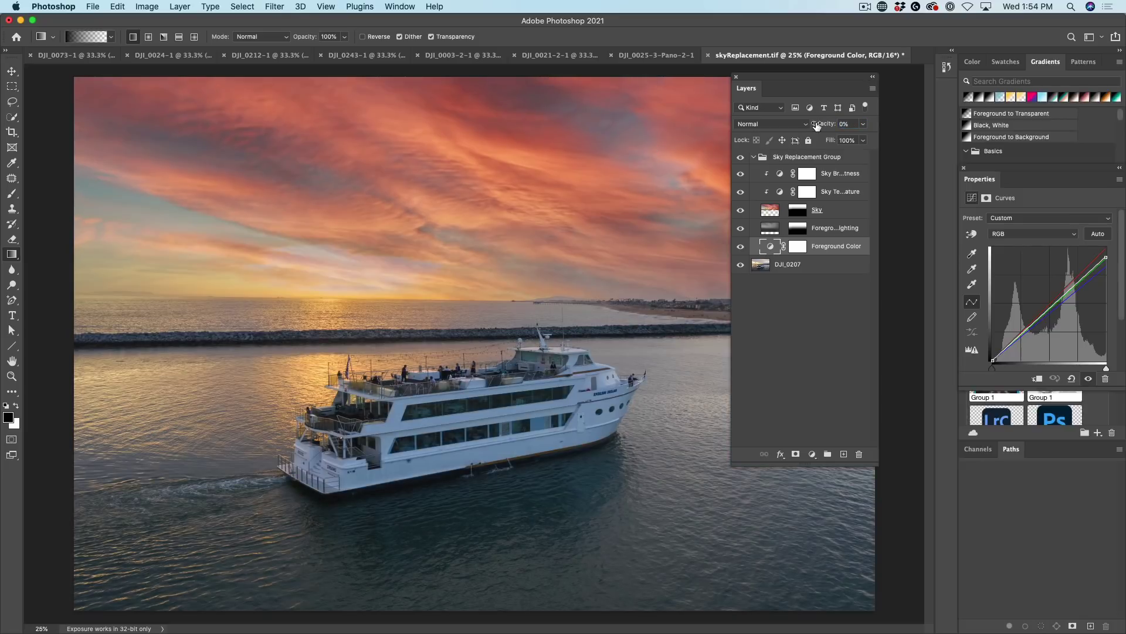
{"action": "left_click_drag", "start_coordinate": [817, 126], "coordinate": [992, 126]}
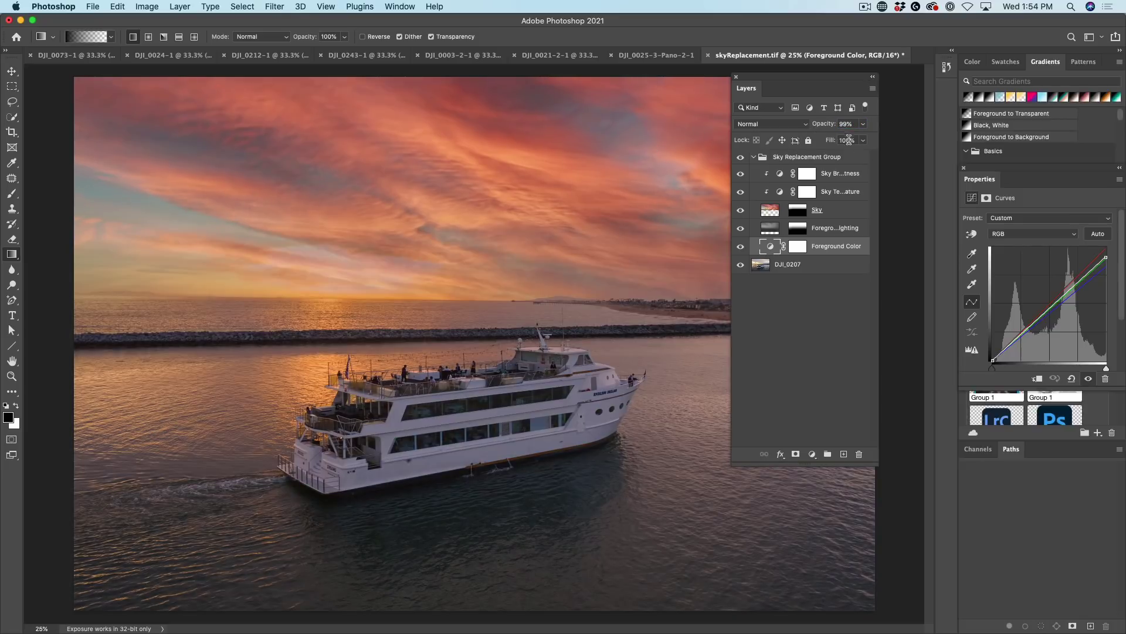
{"action": "left_click_drag", "start_coordinate": [820, 124], "coordinate": [821, 127]}
{"action": "left_click", "coordinate": [829, 126]}
Set Sky Temperature midtones Yellow–Blue to -23 and select the Sky Replacement Group.
{"action": "left_click", "coordinate": [762, 173]}
{"action": "key", "text": "x"}
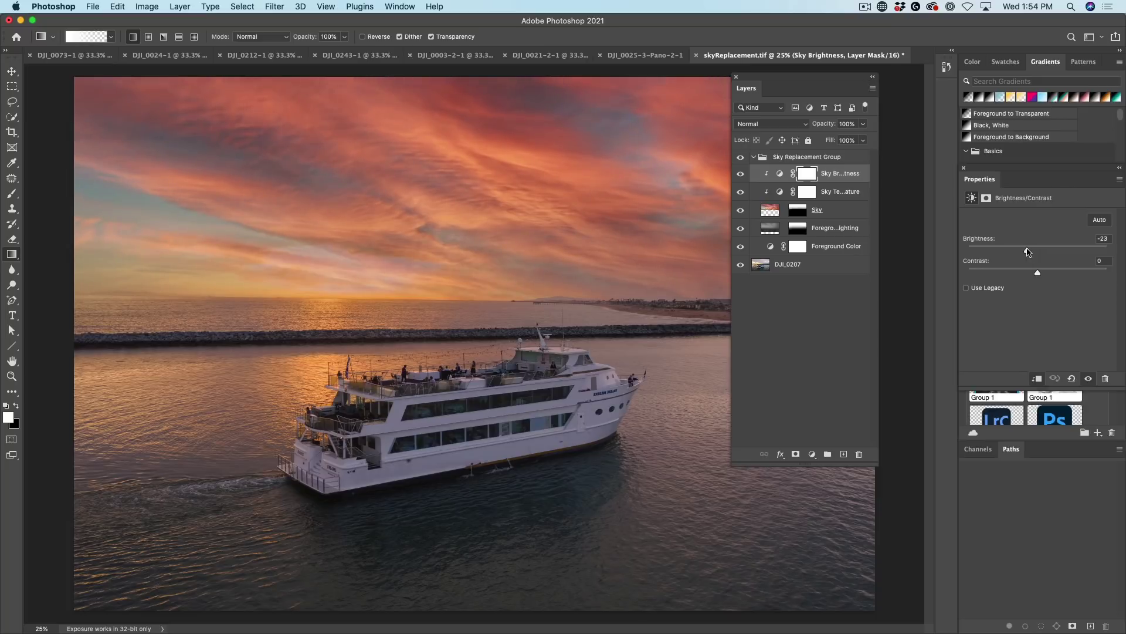
{"action": "left_click", "coordinate": [778, 192]}
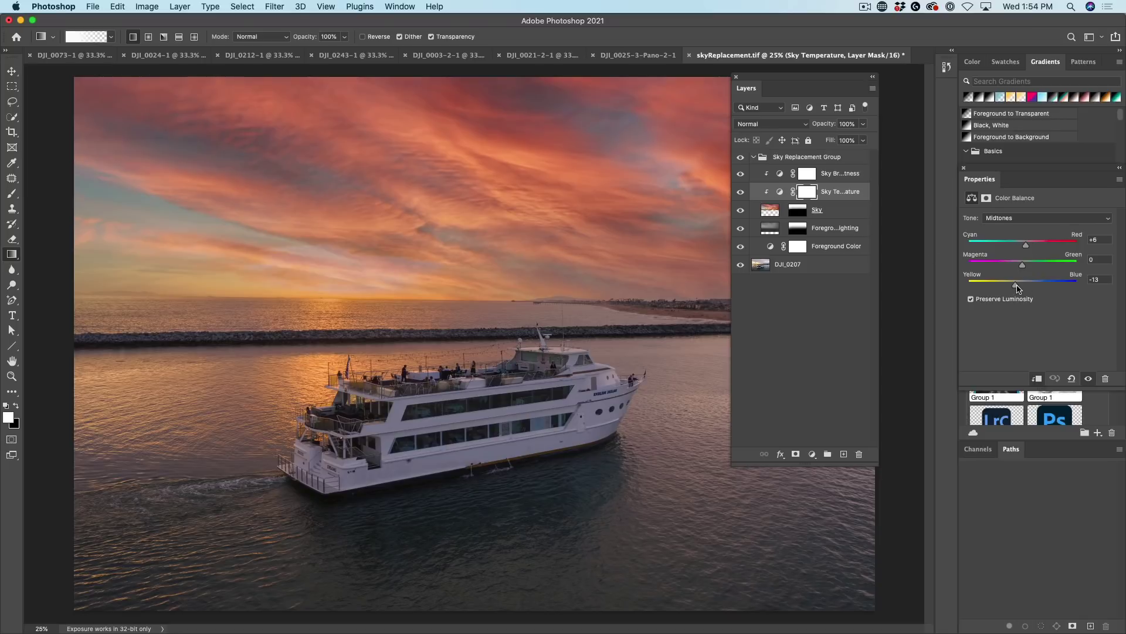
{"action": "mouse_move", "coordinate": [1017, 287]}
{"action": "left_mouse_down"}
{"action": "mouse_move", "coordinate": [986, 288]}
{"action": "mouse_move", "coordinate": [1021, 290]}
{"action": "mouse_move", "coordinate": [1012, 288]}
{"action": "left_mouse_up"}
{"action": "left_click_drag", "start_coordinate": [850, 79], "coordinate": [879, 75]}
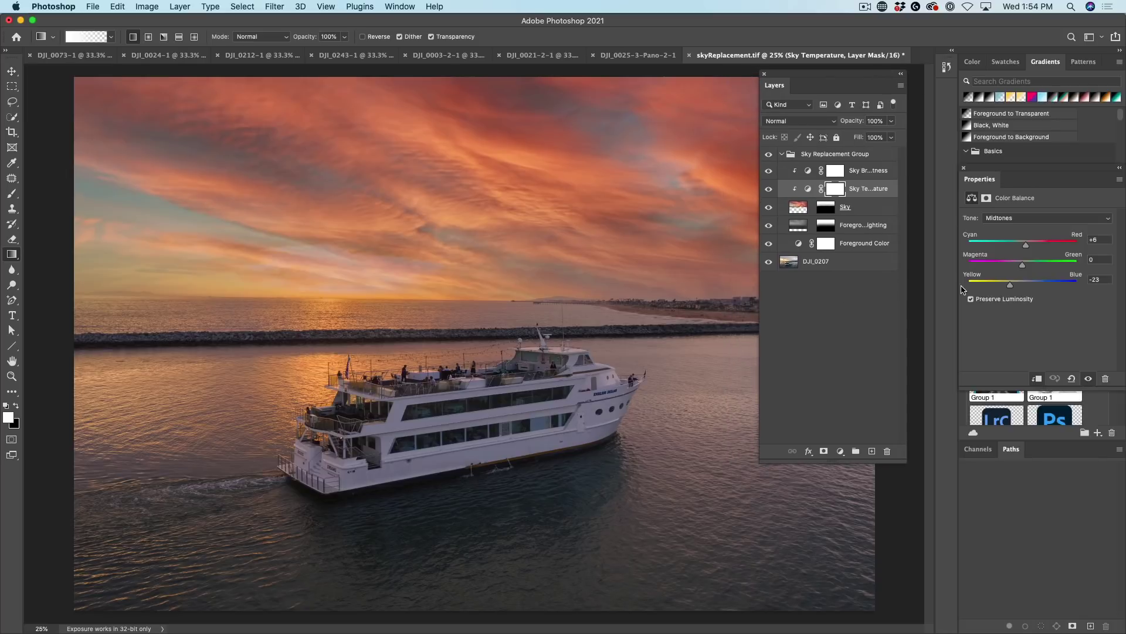
{"action": "left_click", "coordinate": [859, 151]}
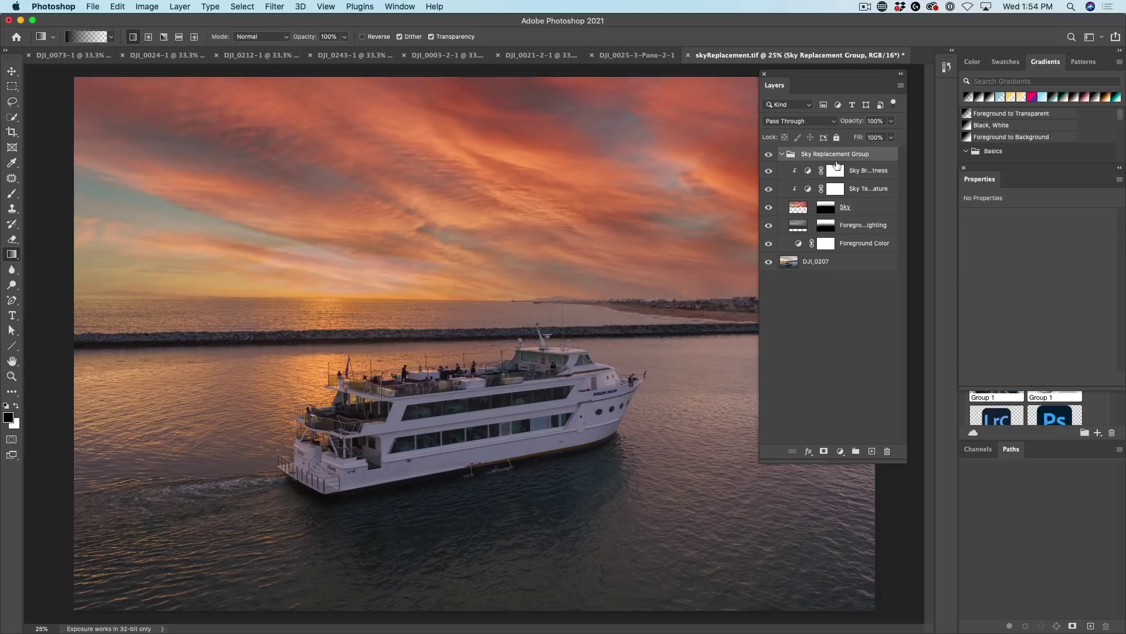
Add a Curves adjustment with a raised midtone point to brighten the whole image.
{"action": "left_click", "coordinate": [842, 449]}
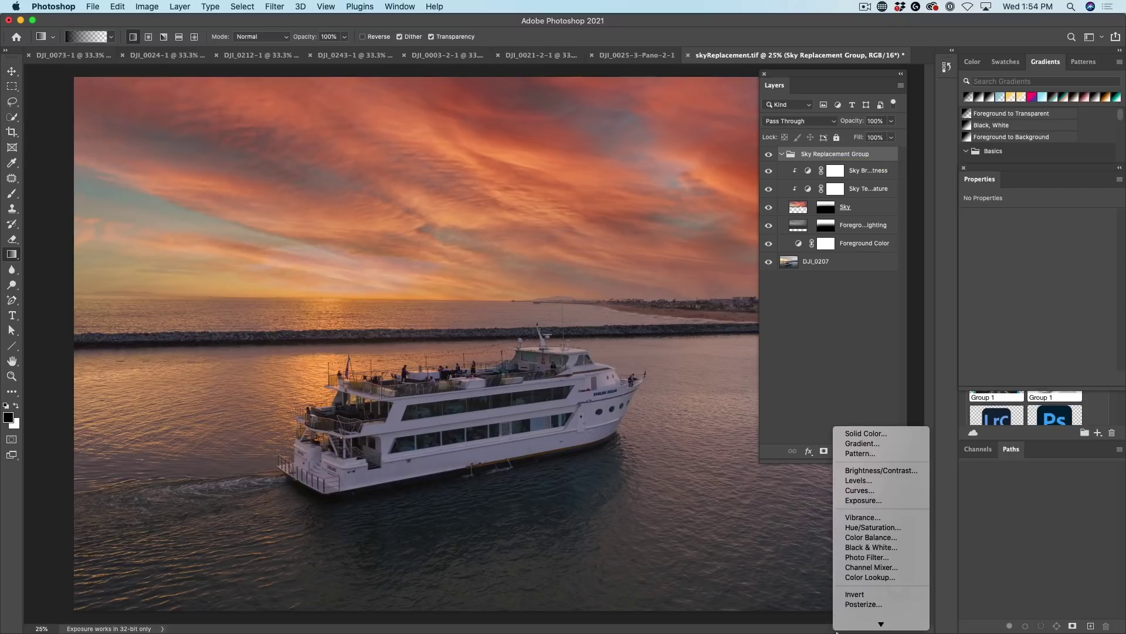
{"action": "left_click", "coordinate": [880, 478]}
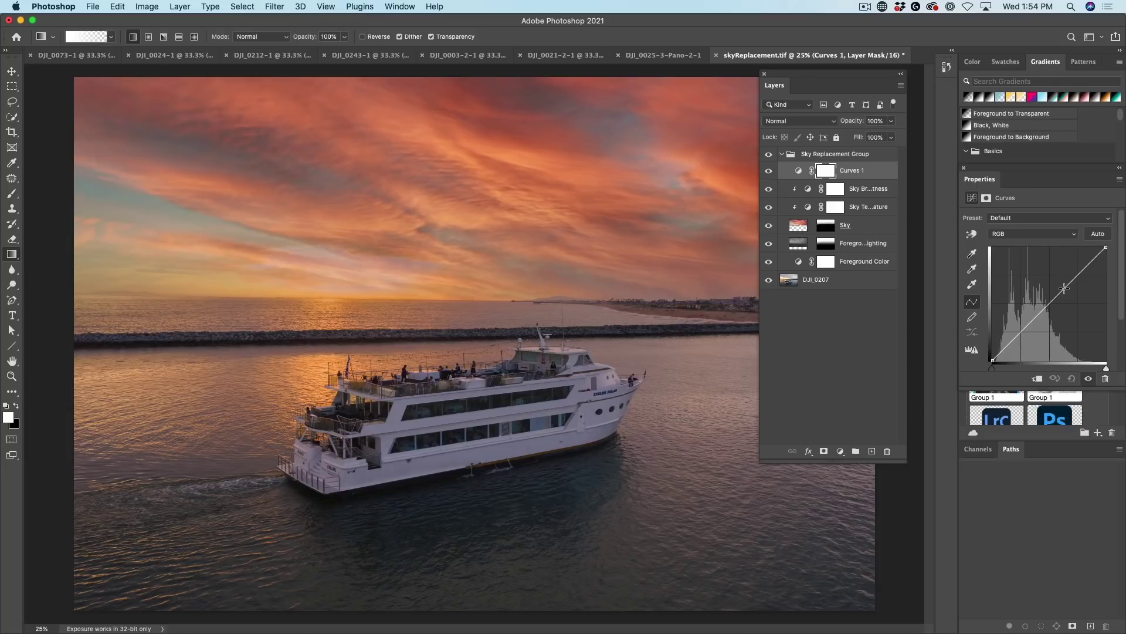
{"action": "left_click_drag", "start_coordinate": [1065, 289], "coordinate": [1057, 279]}
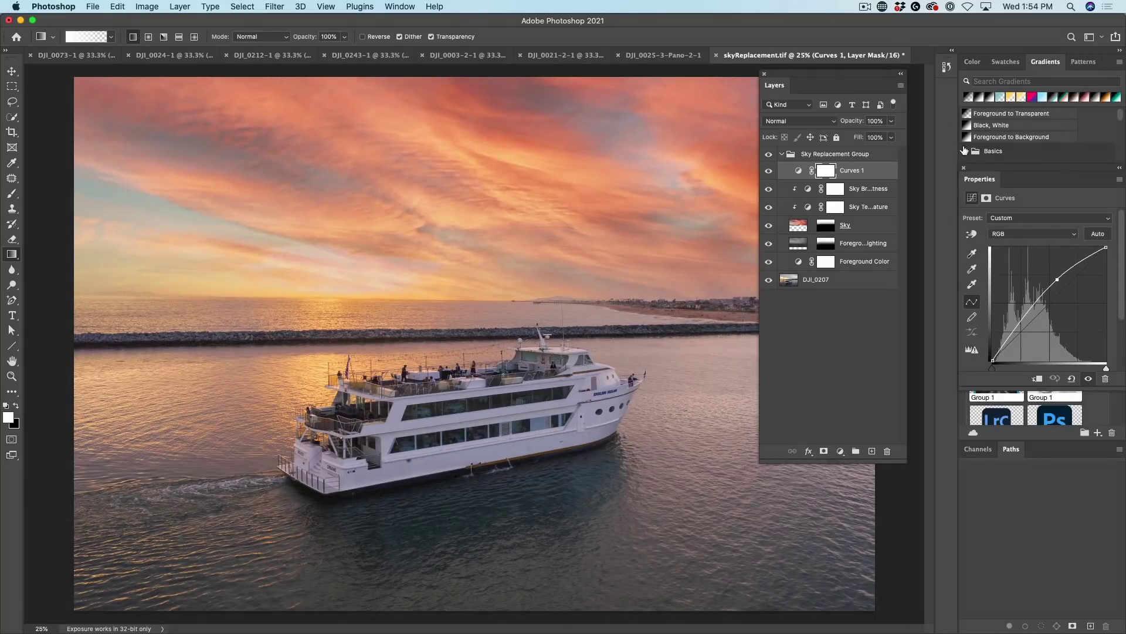
{"action": "left_click", "coordinate": [899, 76]}
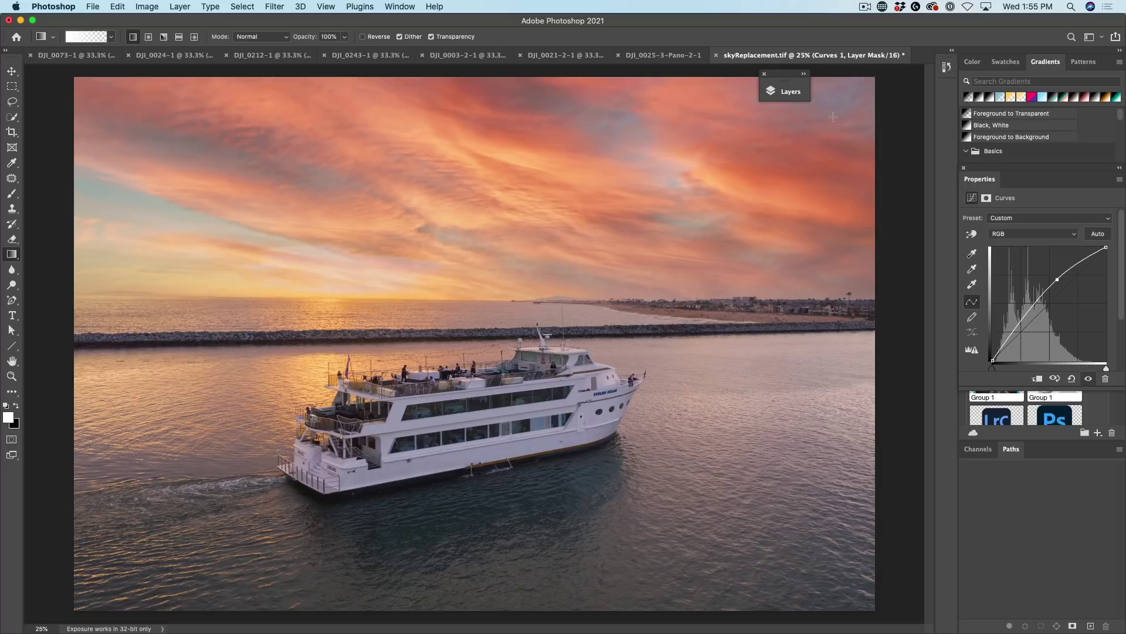
Toggle the other layers off and on to compare DJI_0207 with the edit, then go to DJI_0025-3-Pano-2-1.
{"action": "left_click", "coordinate": [786, 92]}
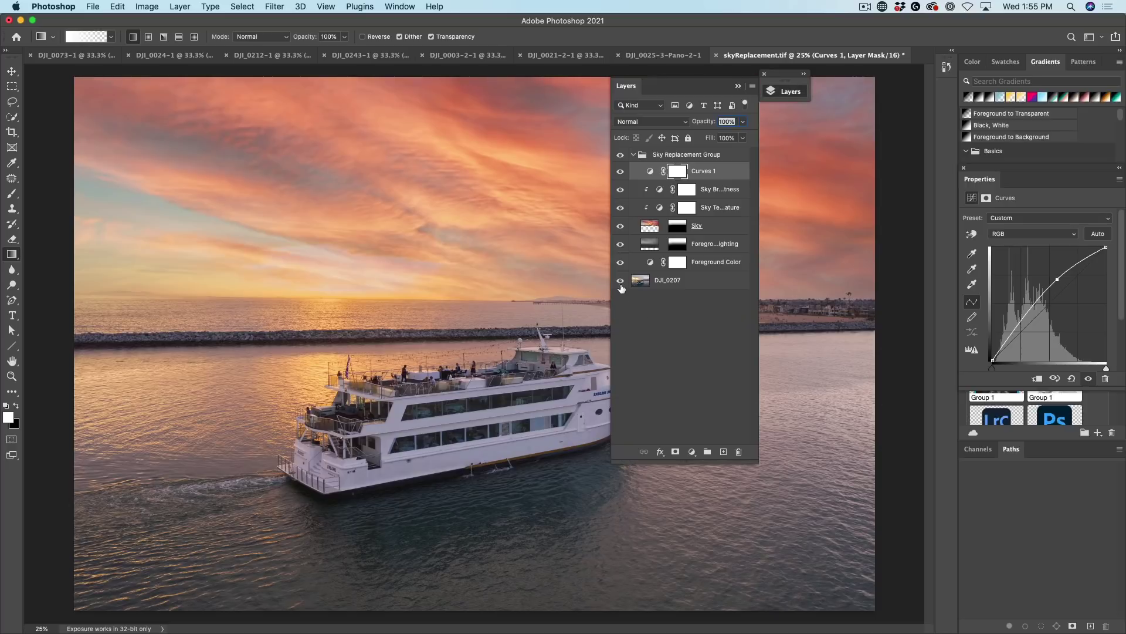
{"action": "right_click", "coordinate": [620, 287]}
{"action": "left_click", "coordinate": [919, 216]}
{"action": "left_click_drag", "start_coordinate": [704, 89], "coordinate": [877, 153]}
{"action": "right_click", "coordinate": [792, 346]}
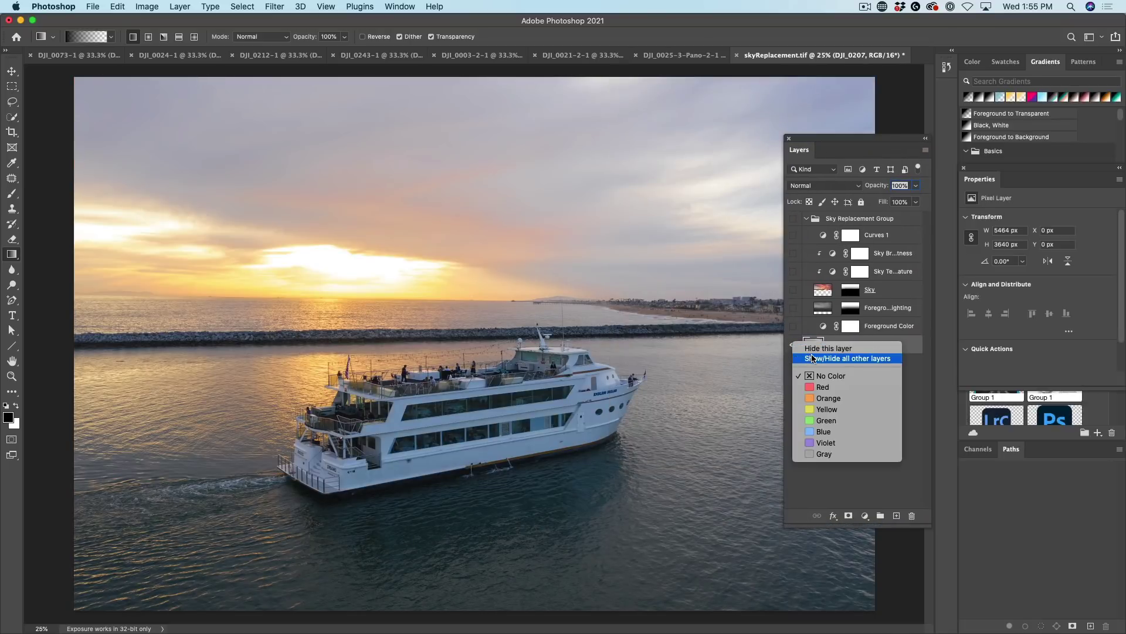
{"action": "left_click", "coordinate": [896, 359]}
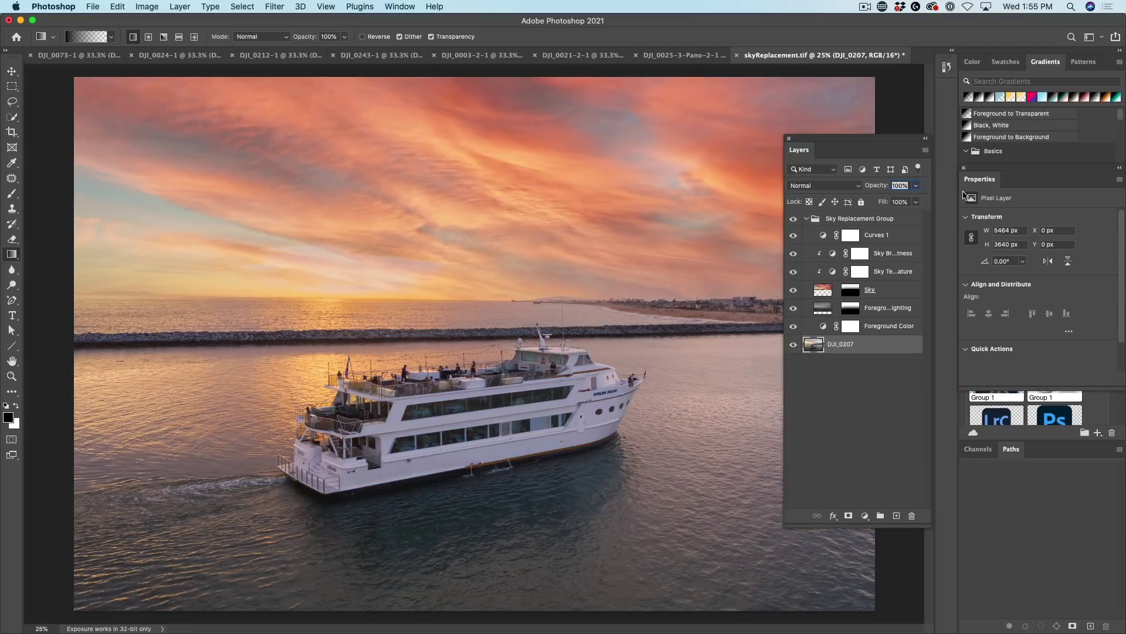
{"action": "left_click", "coordinate": [926, 140]}
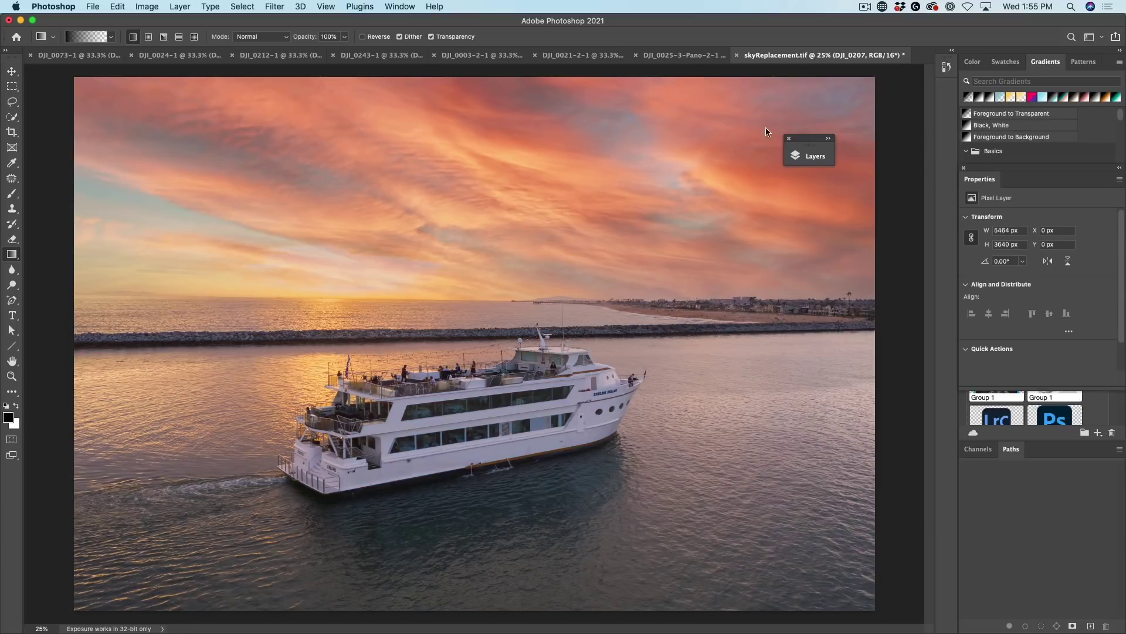
{"action": "left_click", "coordinate": [684, 56]}
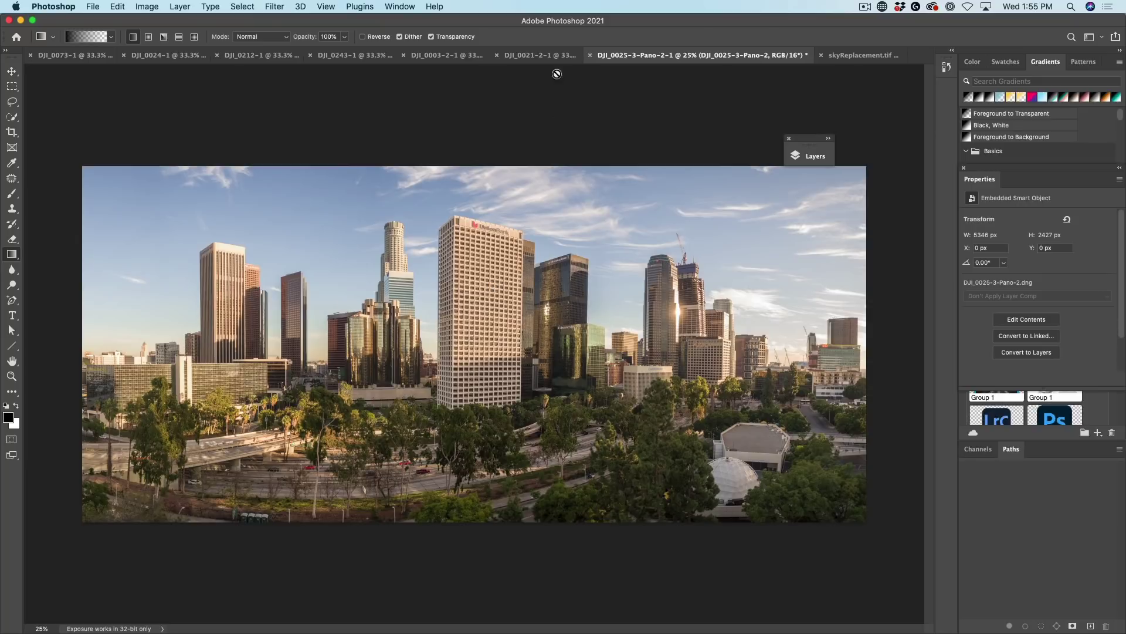
Browse the sky photos DJI_0021-2-1 through DJI_0073-1 and settle on DJI_0024-1.
{"action": "left_click", "coordinate": [556, 55]}
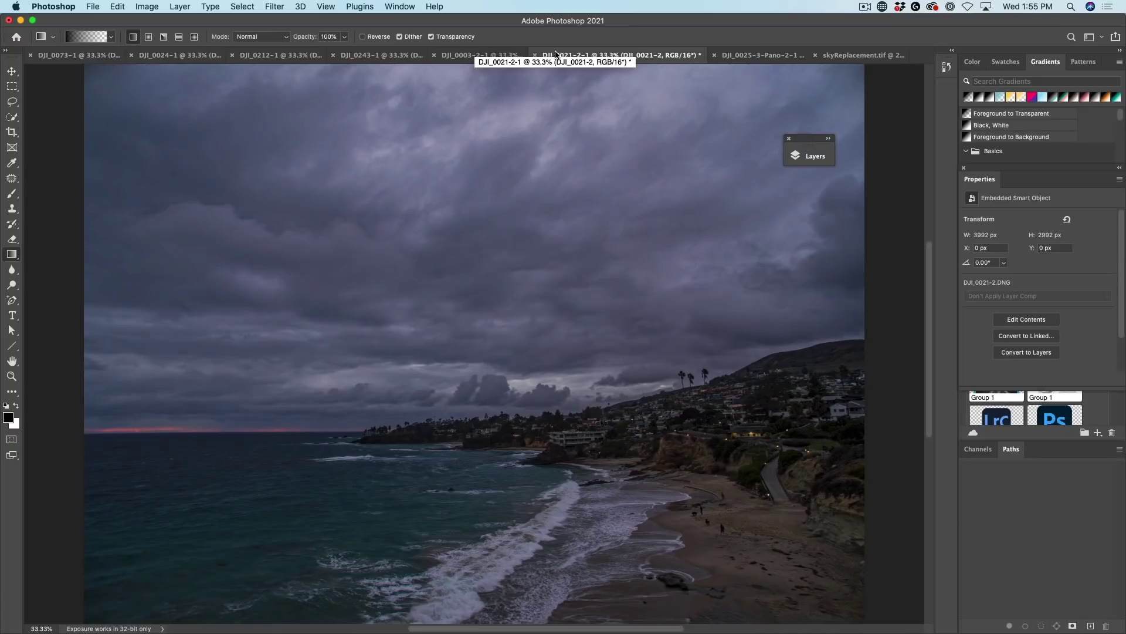
{"action": "left_click", "coordinate": [496, 55]}
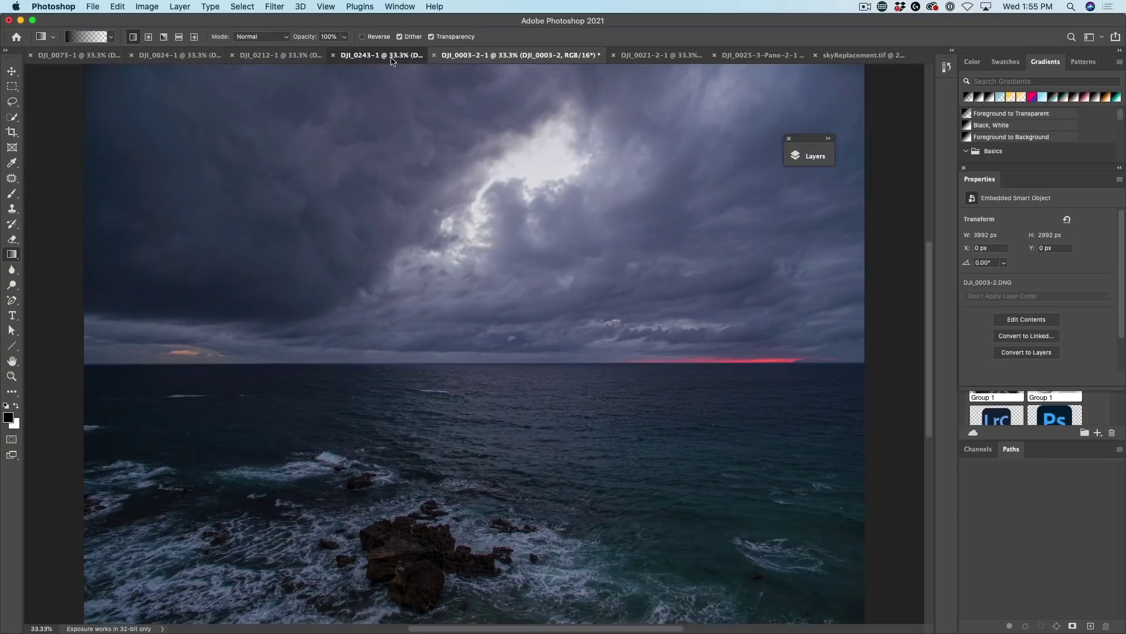
{"action": "left_click", "coordinate": [422, 59]}
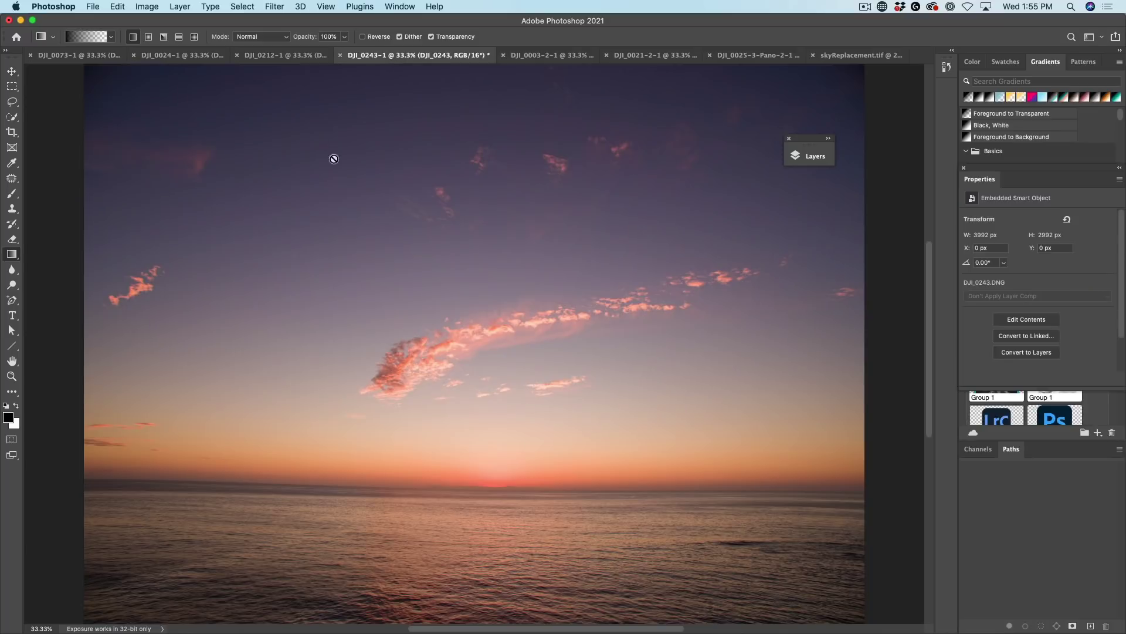
{"action": "left_click", "coordinate": [282, 55]}
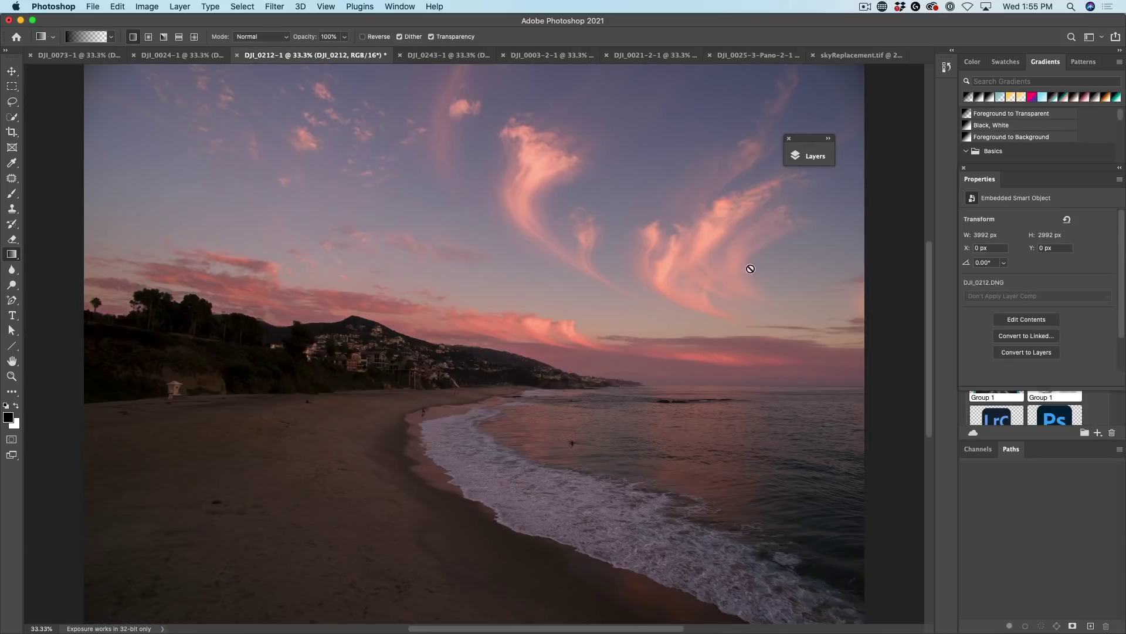
{"action": "left_click", "coordinate": [183, 57]}
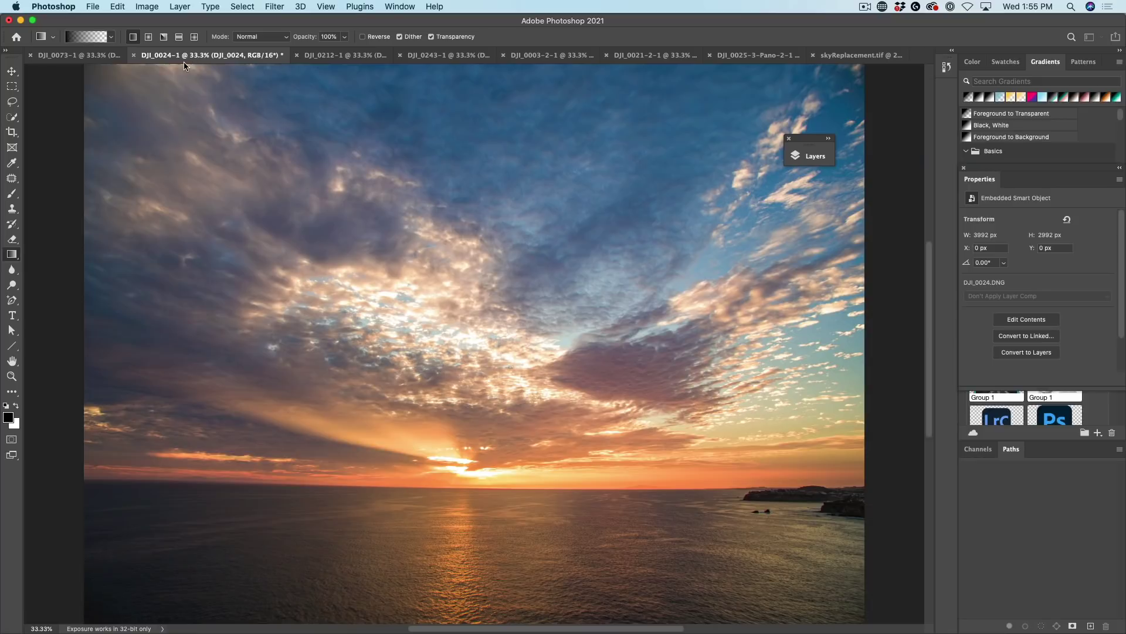
{"action": "left_click", "coordinate": [79, 62]}
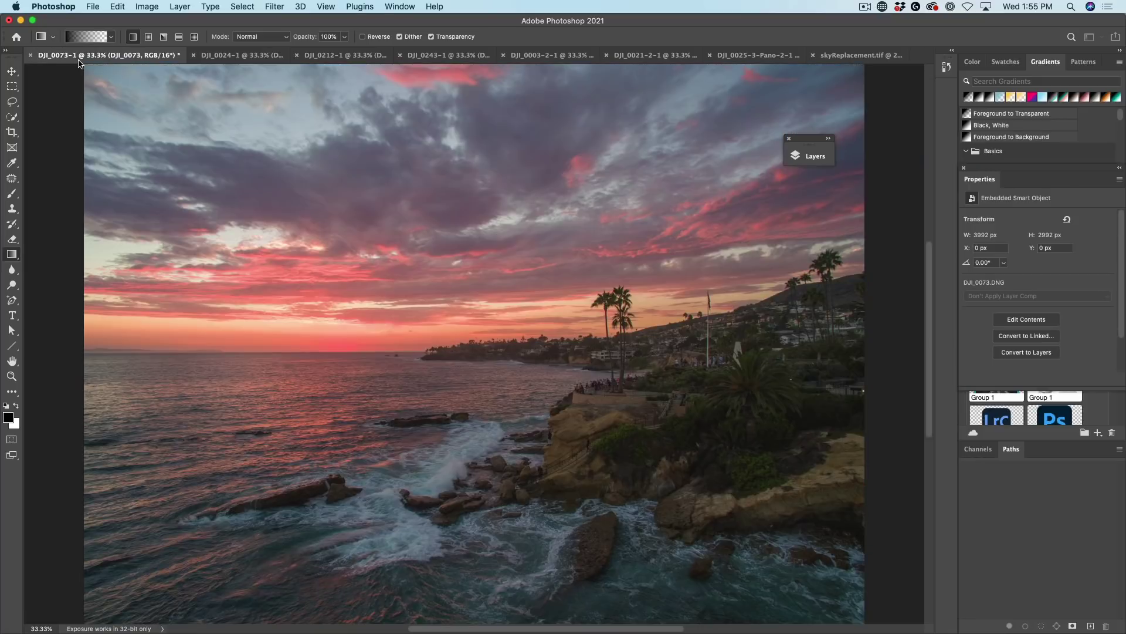
{"action": "left_click", "coordinate": [235, 59]}
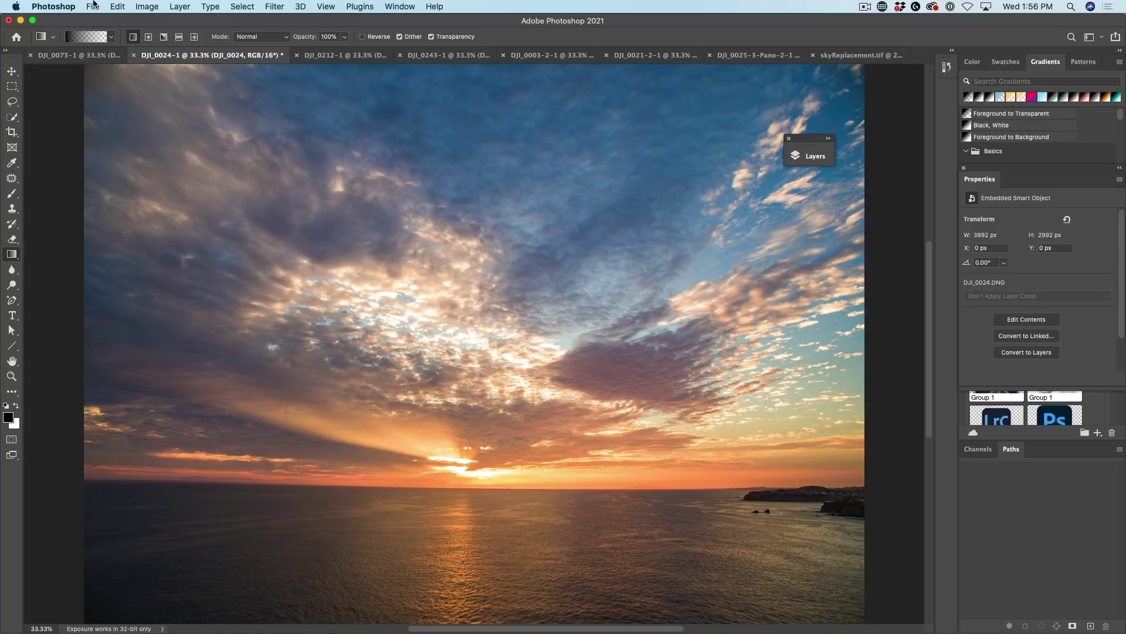
Save DJI_0024-1 for Web as a quality-59 JPEG, replacing sunsetclouds.jpg in the clouds folder.
{"action": "left_click", "coordinate": [91, 6]}
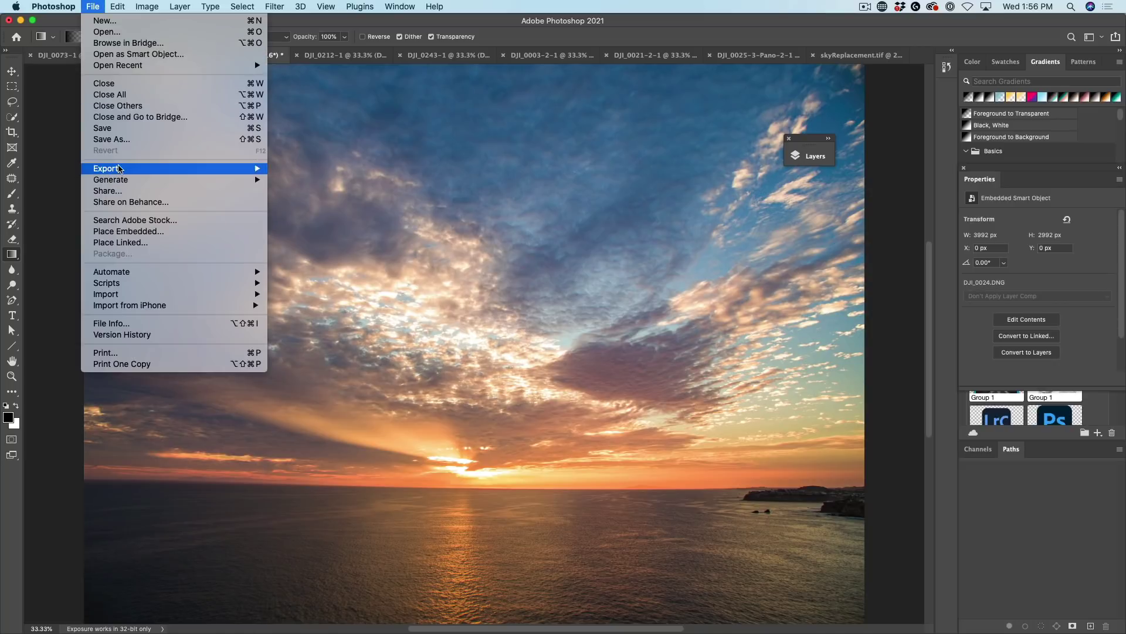
{"action": "mouse_move", "coordinate": [120, 169]}
{"action": "left_click", "coordinate": [364, 216]}
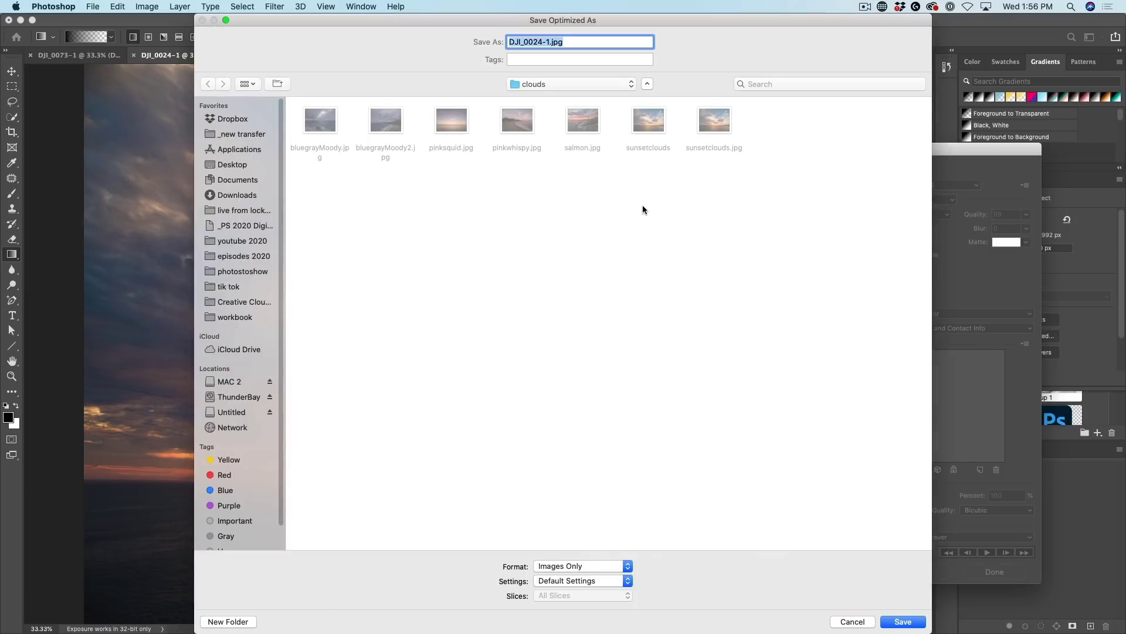
{"action": "left_click", "coordinate": [712, 117]}
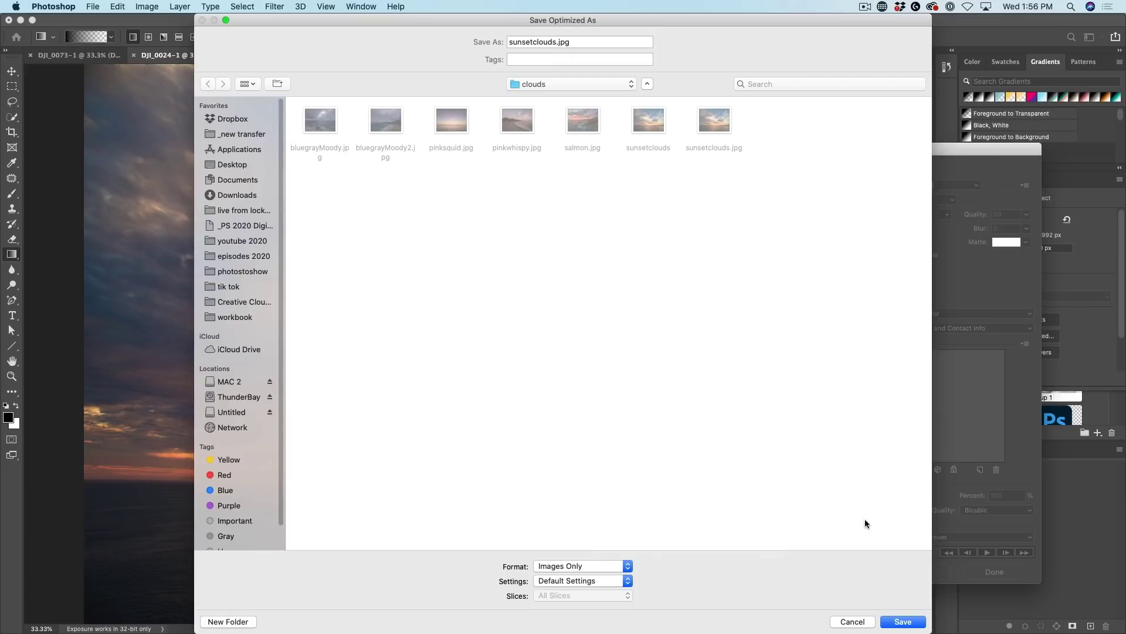
{"action": "left_click", "coordinate": [895, 618]}
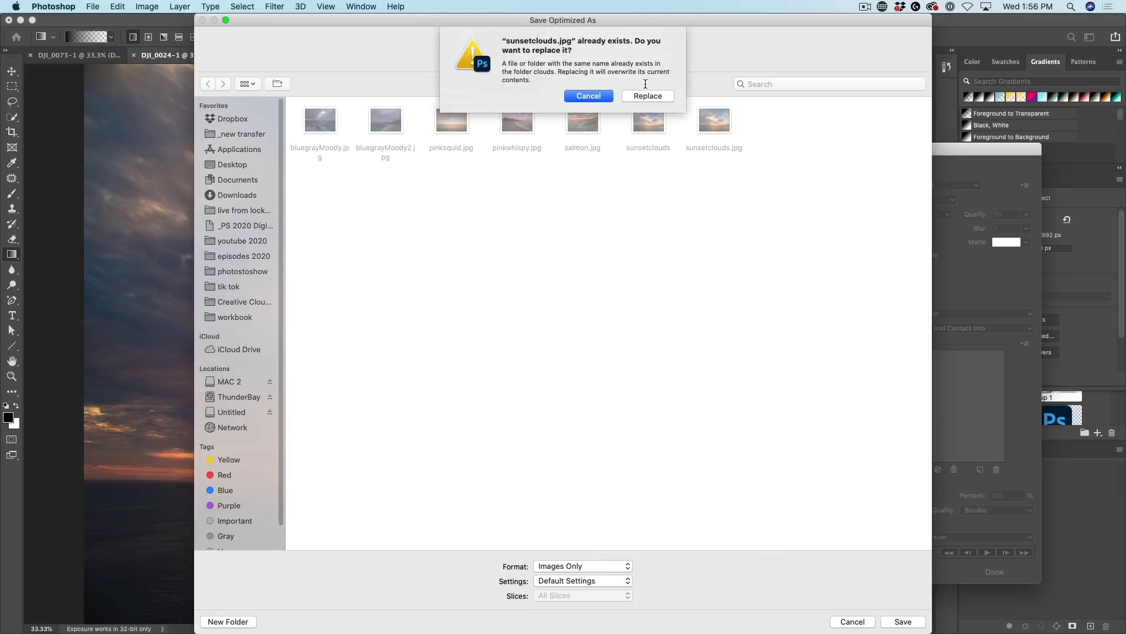
{"action": "left_click", "coordinate": [647, 96]}
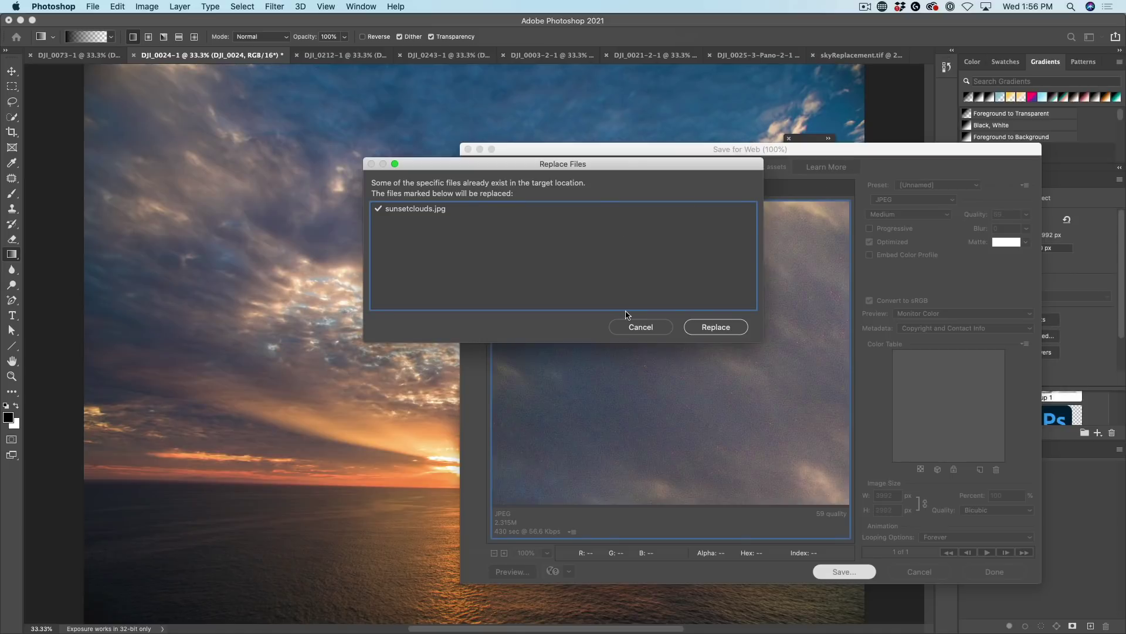
{"action": "left_click", "coordinate": [722, 327]}
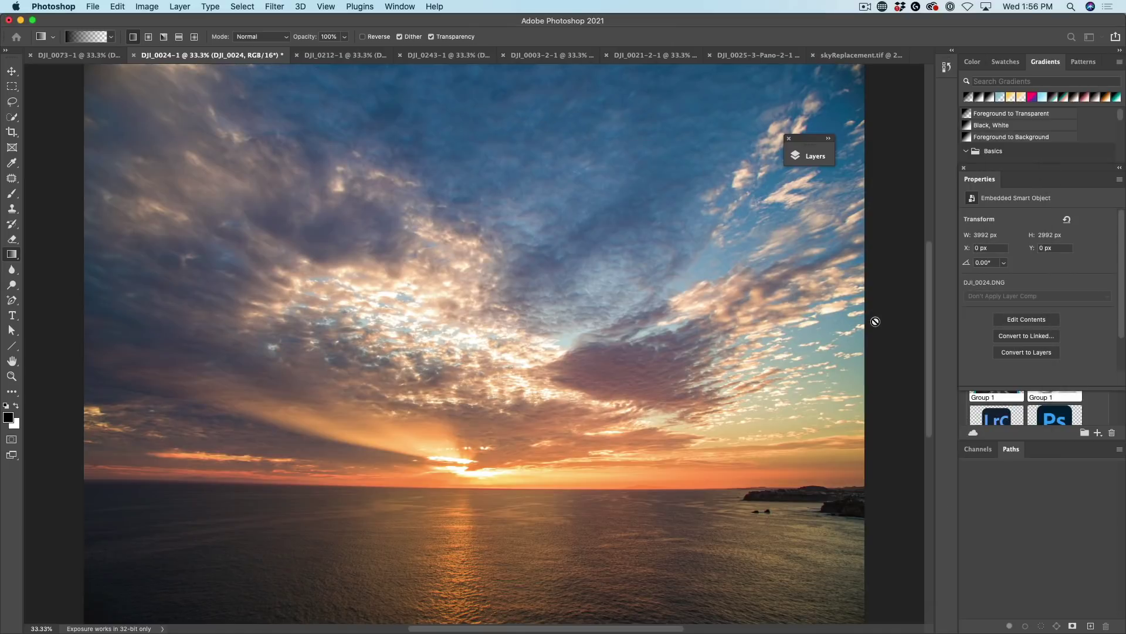
Launch Edit > Sky Replacement on the DJI_0025-3-Pano-2-1 panorama and move the dialog aside.
{"action": "left_click", "coordinate": [733, 56]}
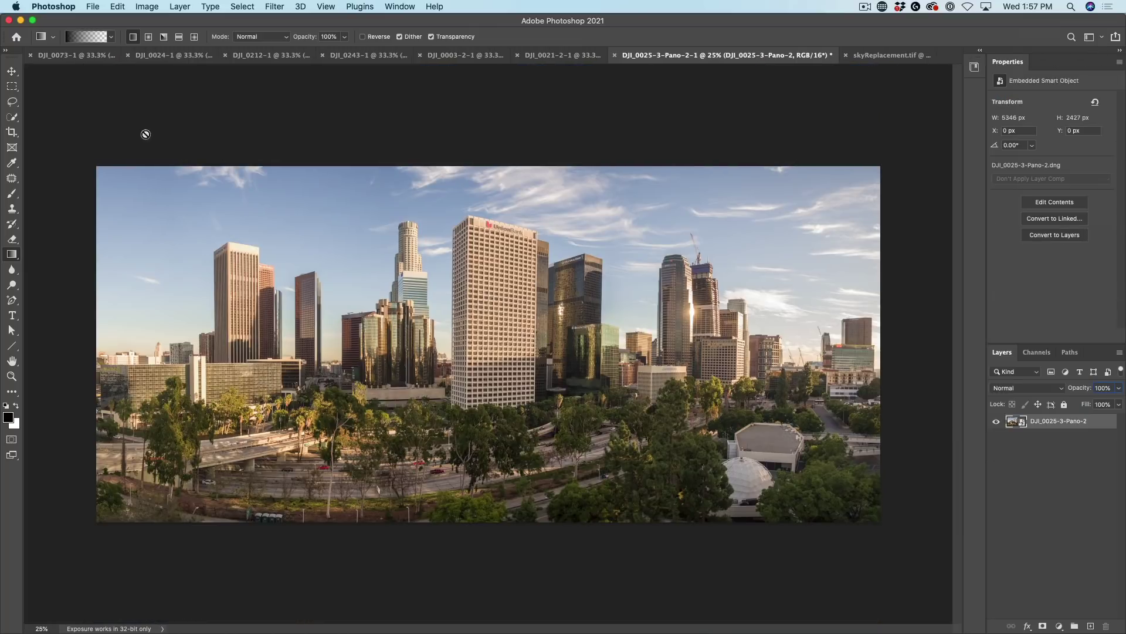
{"action": "left_click", "coordinate": [113, 6]}
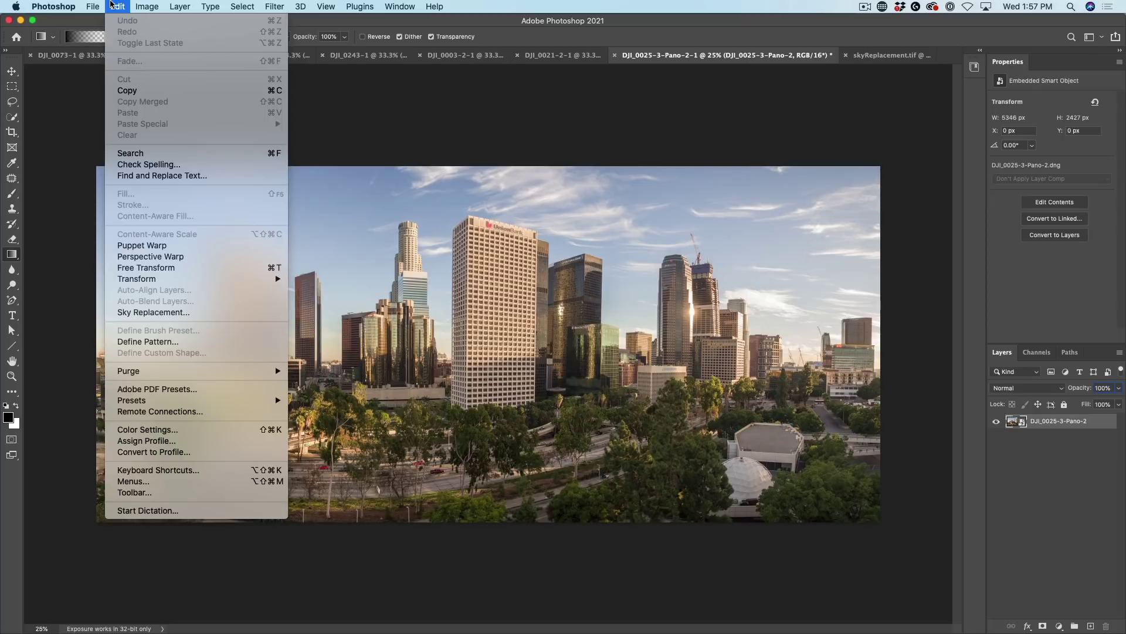
{"action": "left_click", "coordinate": [145, 314]}
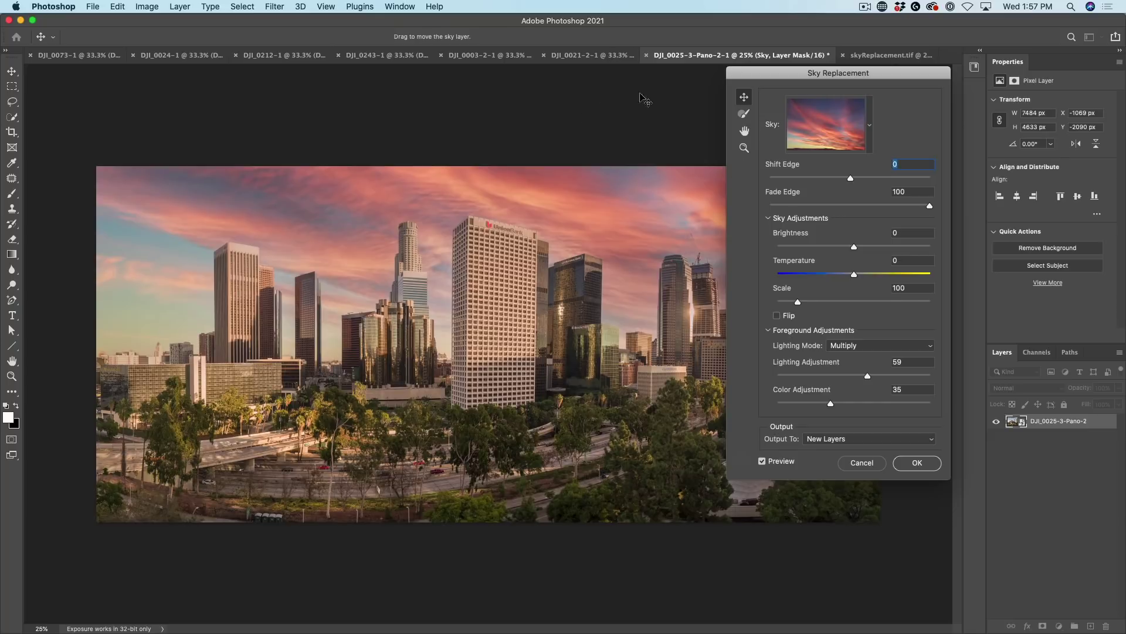
{"action": "left_click_drag", "start_coordinate": [746, 74], "coordinate": [866, 58]}
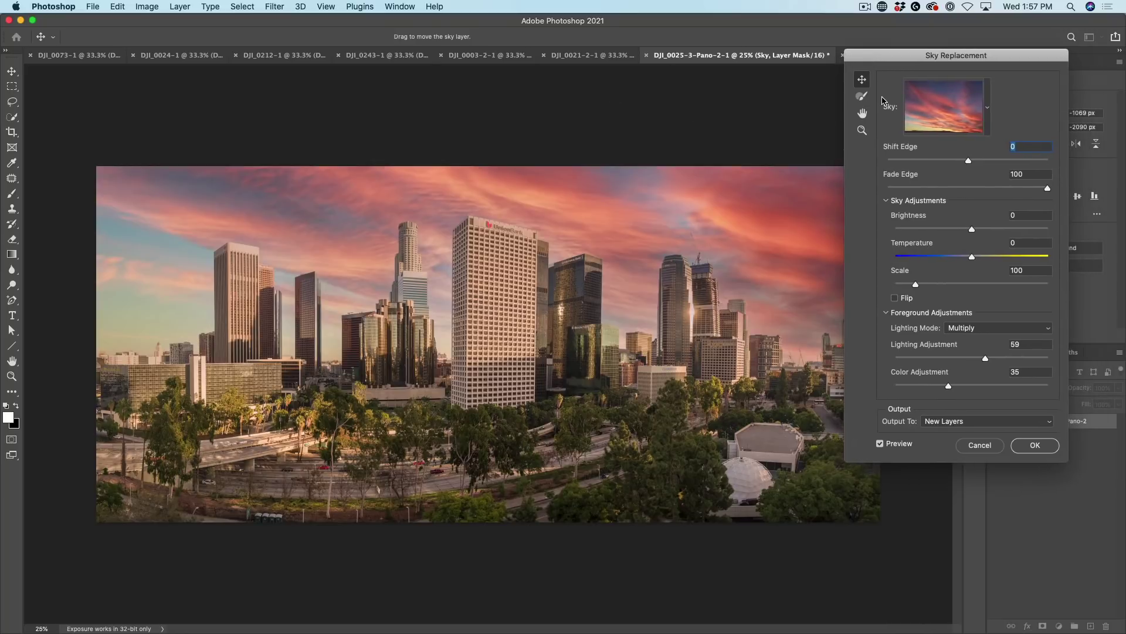
Create a new sky preset named sunsetclouds from sunsetclouds.jpg and apply it.
{"action": "left_click", "coordinate": [988, 100]}
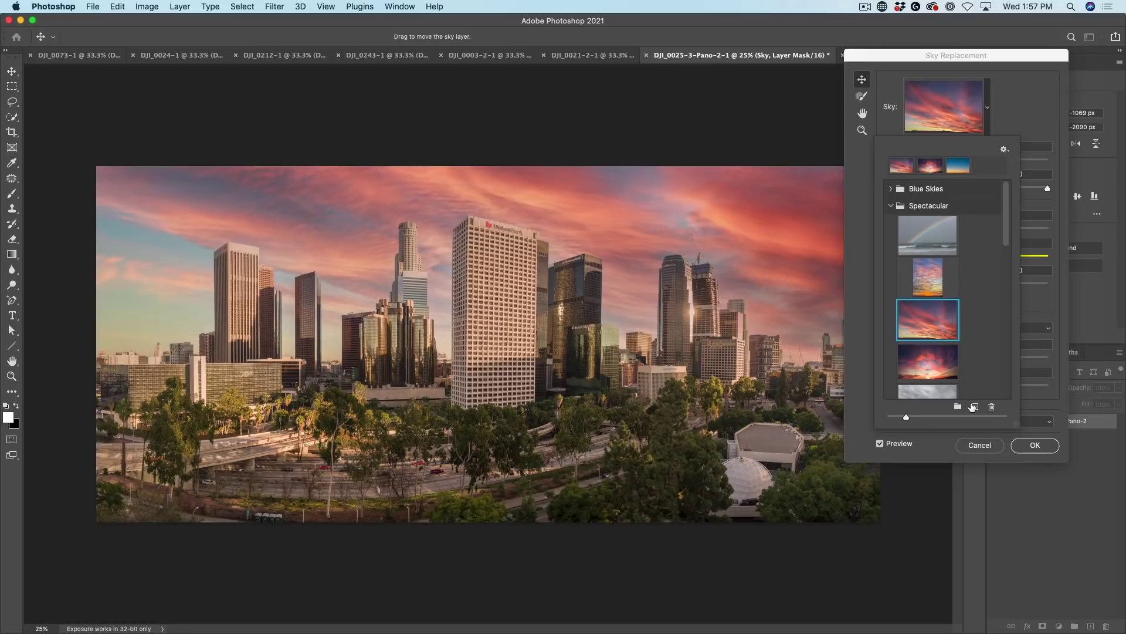
{"action": "left_click", "coordinate": [972, 406]}
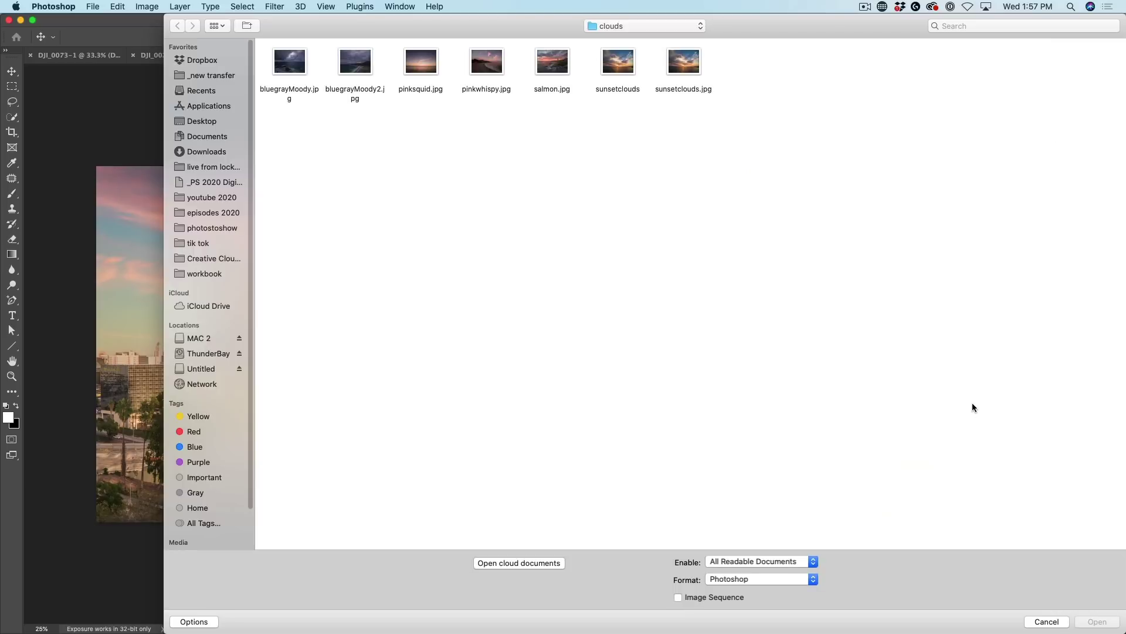
{"action": "left_click", "coordinate": [1036, 620]}
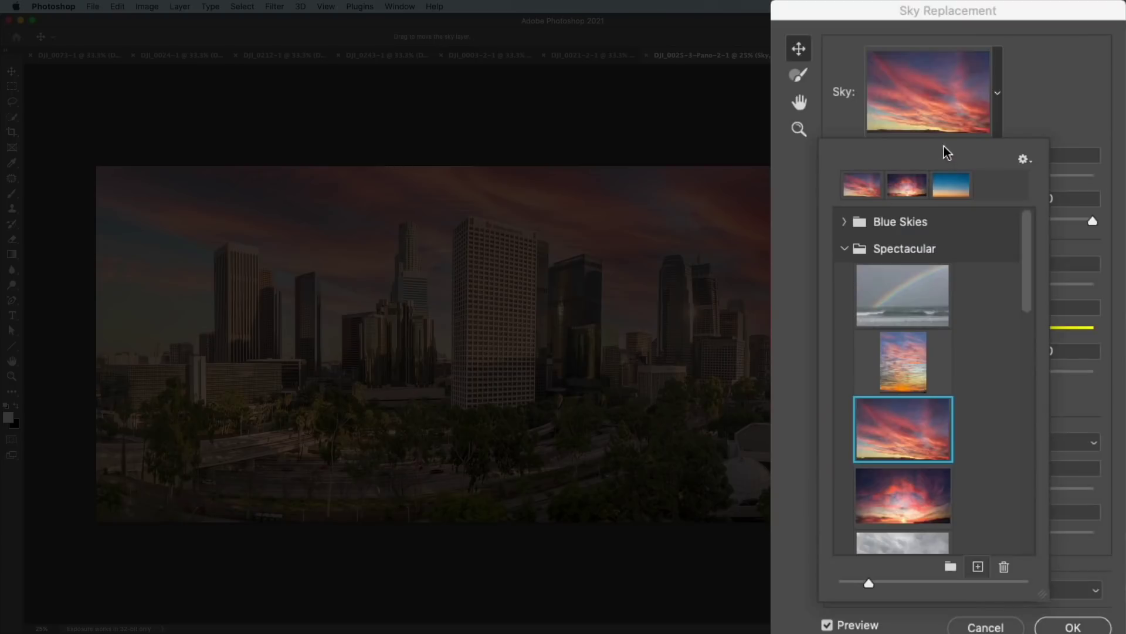
{"action": "left_click", "coordinate": [1019, 85]}
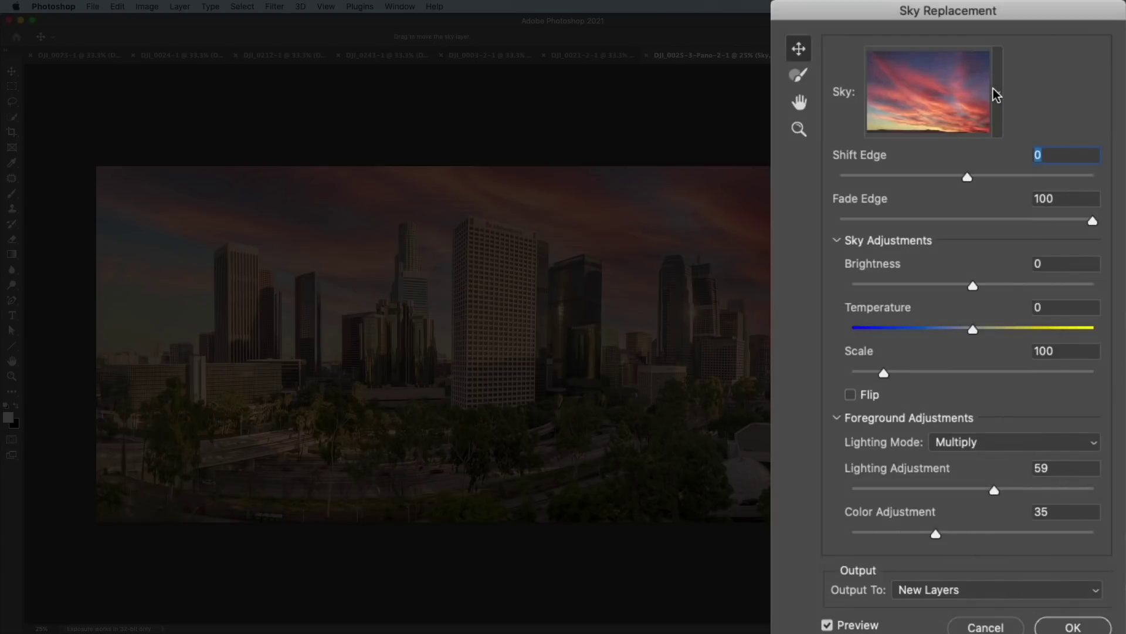
{"action": "left_click", "coordinate": [994, 89]}
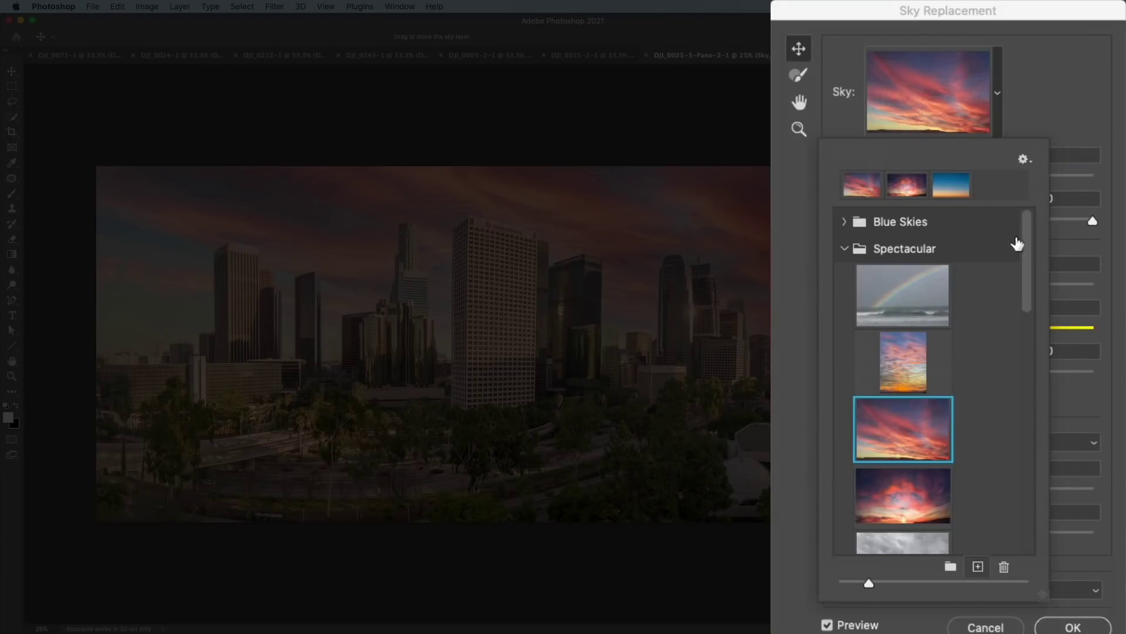
{"action": "left_click", "coordinate": [978, 567]}
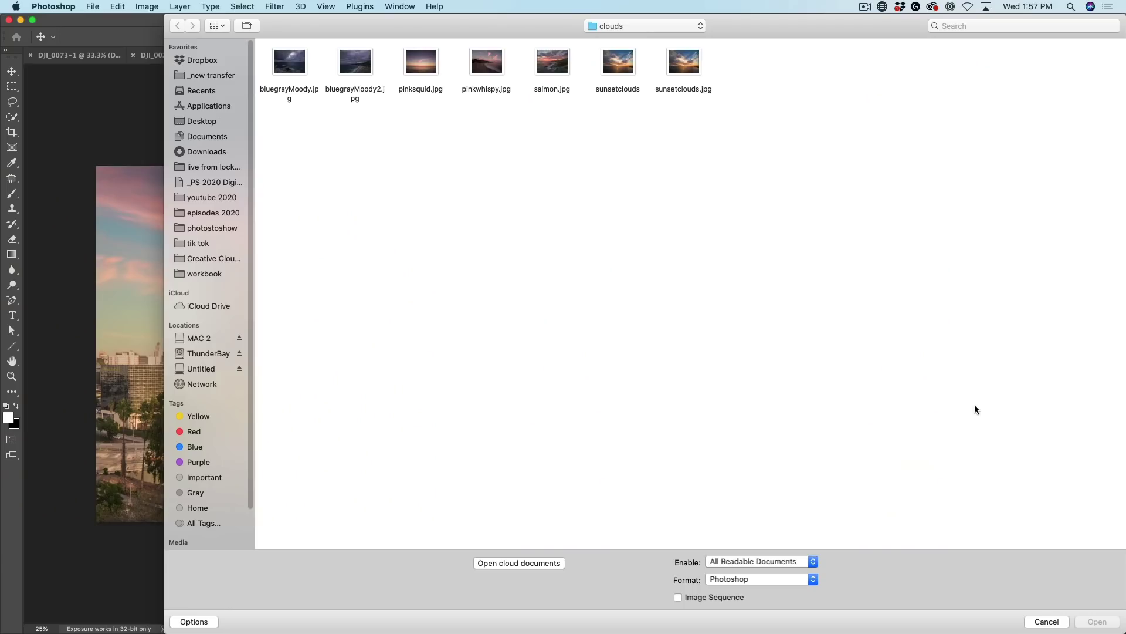
{"action": "left_click", "coordinate": [692, 63]}
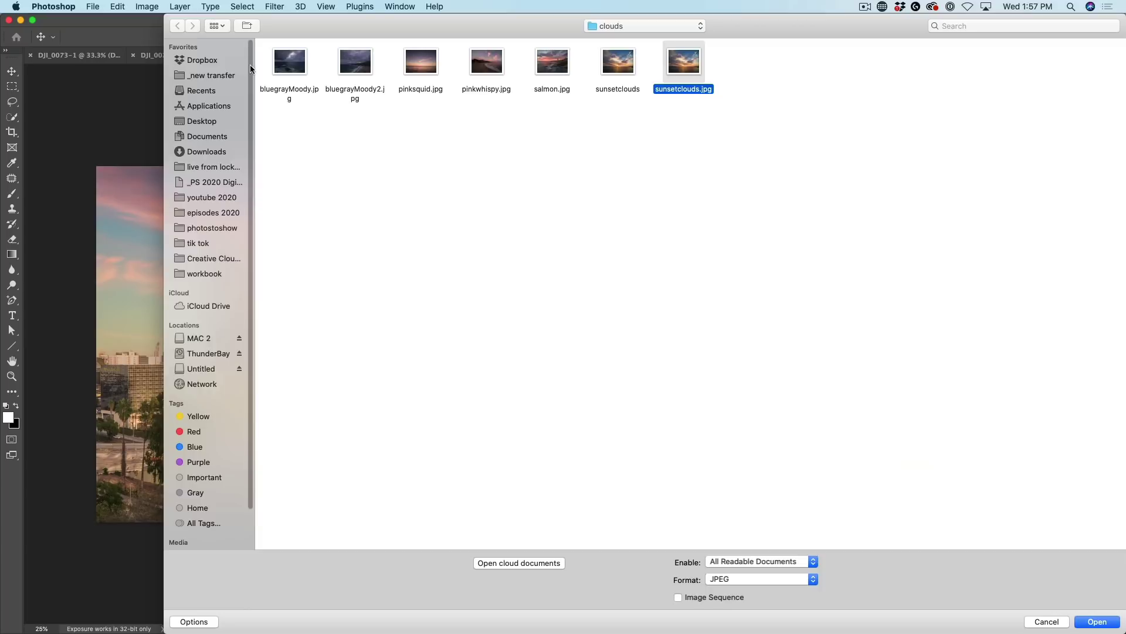
{"action": "left_click", "coordinate": [1094, 622]}
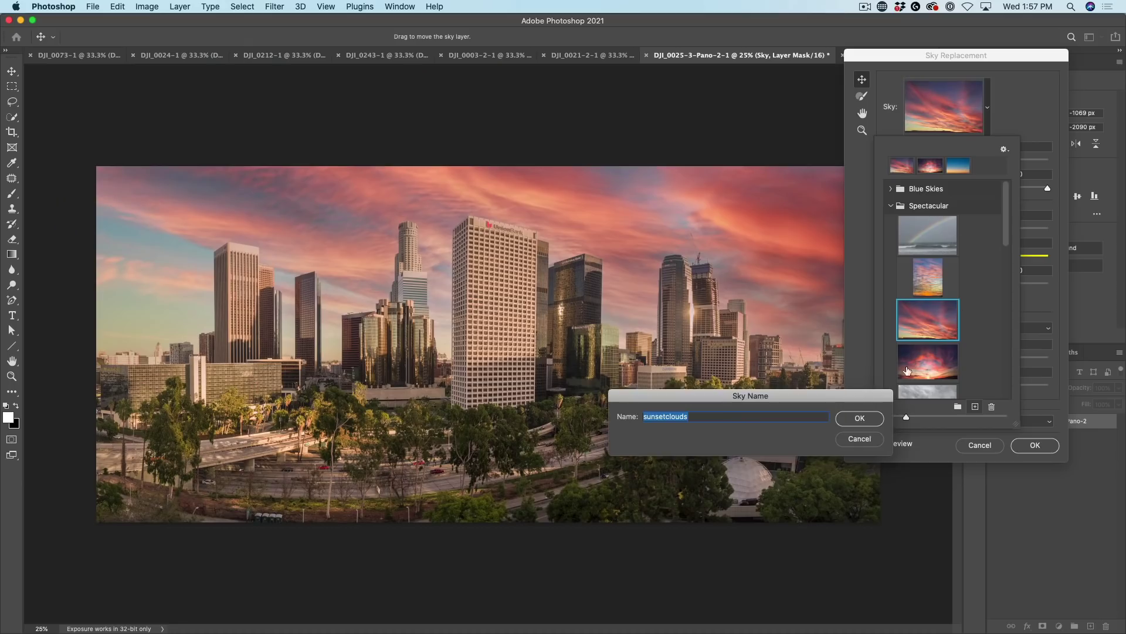
{"action": "left_click", "coordinate": [875, 426]}
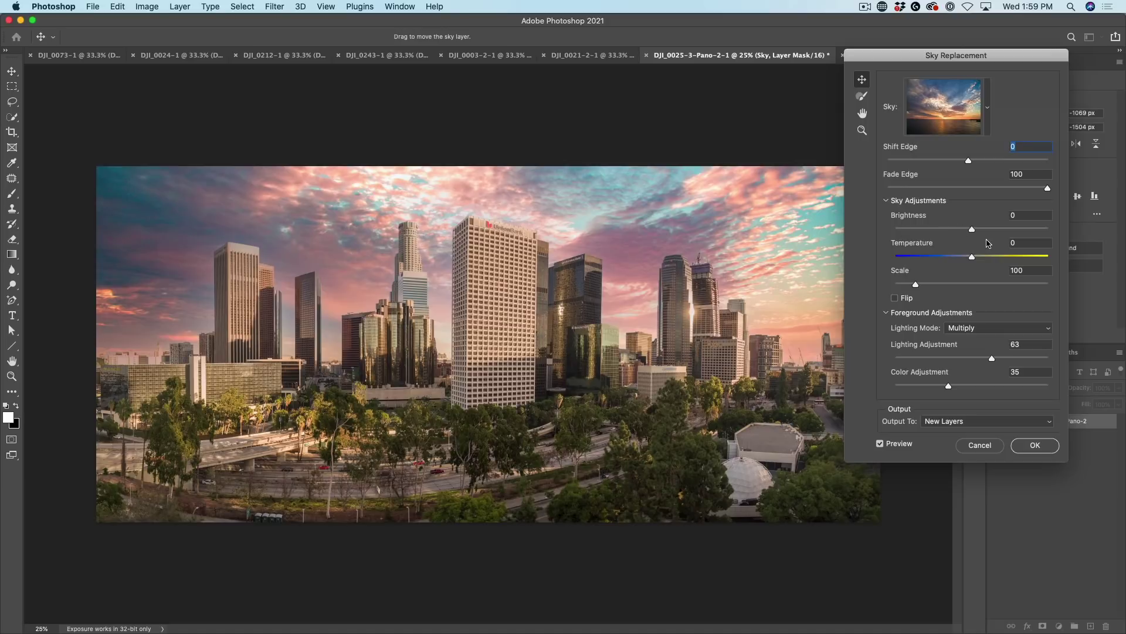
Adjust the sky to temperature 21, brightness -23 and scale 117.
{"action": "left_click_drag", "start_coordinate": [973, 257], "coordinate": [1000, 256]}
{"action": "left_click_drag", "start_coordinate": [972, 228], "coordinate": [948, 229]}
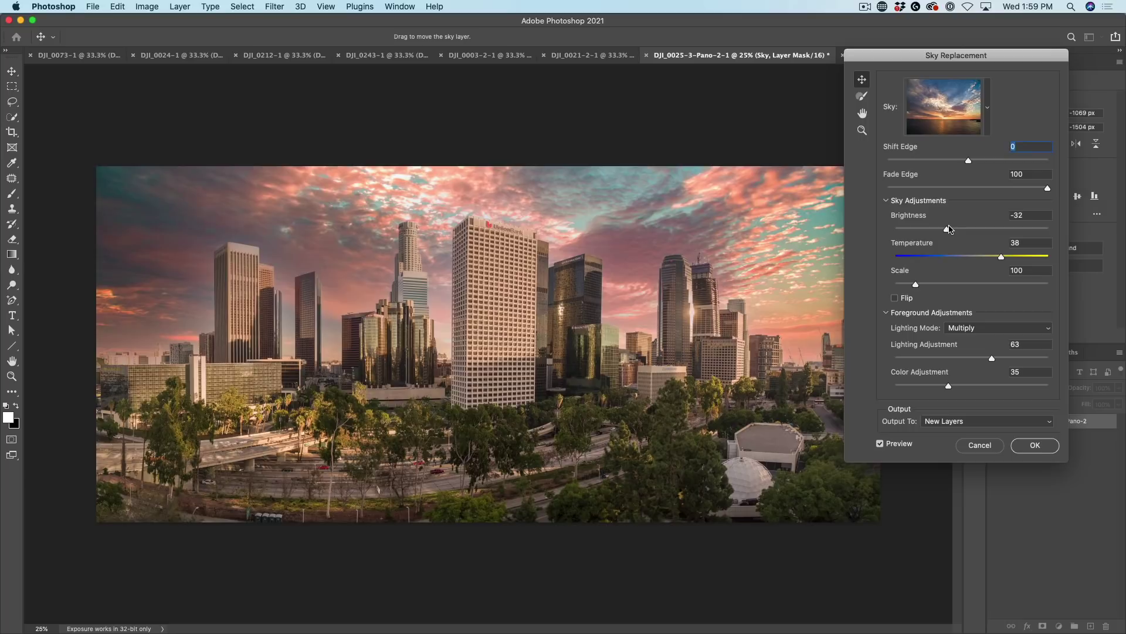
{"action": "left_click_drag", "start_coordinate": [951, 229], "coordinate": [955, 231]}
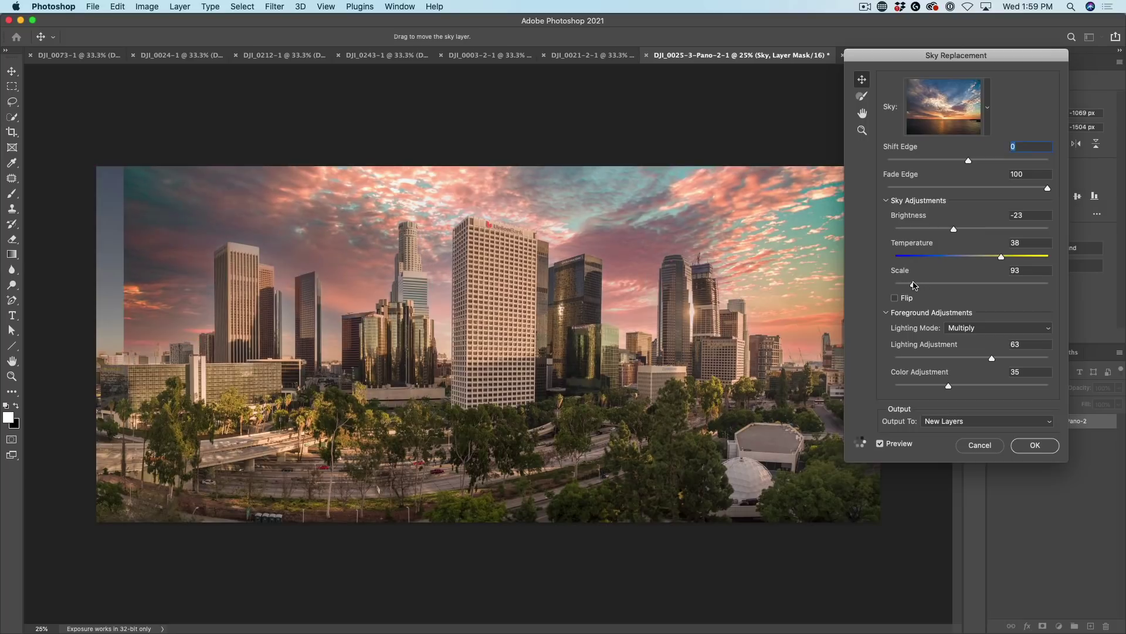
{"action": "left_click_drag", "start_coordinate": [914, 285], "coordinate": [920, 286]}
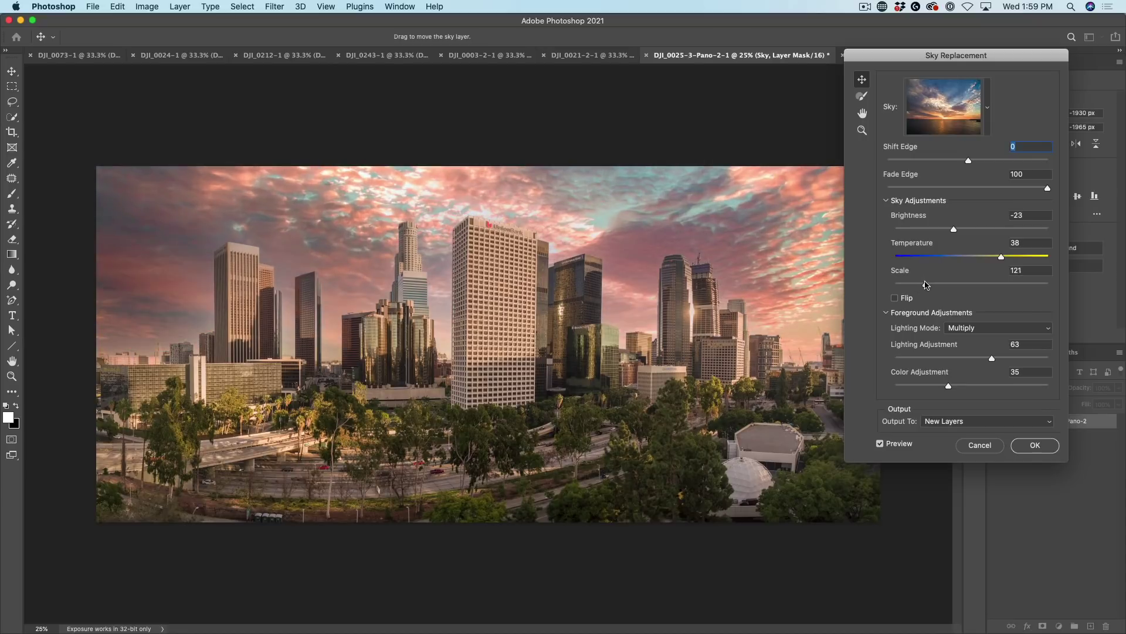
{"action": "left_click_drag", "start_coordinate": [995, 258], "coordinate": [989, 263]}
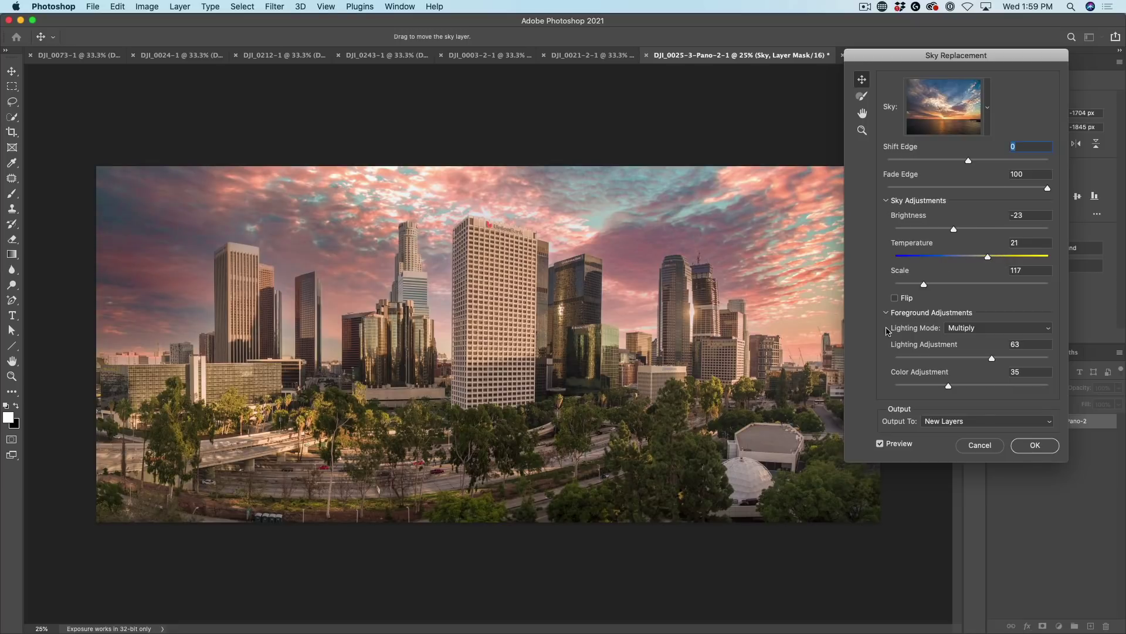
Keep Multiply foreground lighting after trying Screen, with lighting adjustment 87 and colour adjustment 58.
{"action": "left_click", "coordinate": [965, 327]}
{"action": "left_click", "coordinate": [968, 338]}
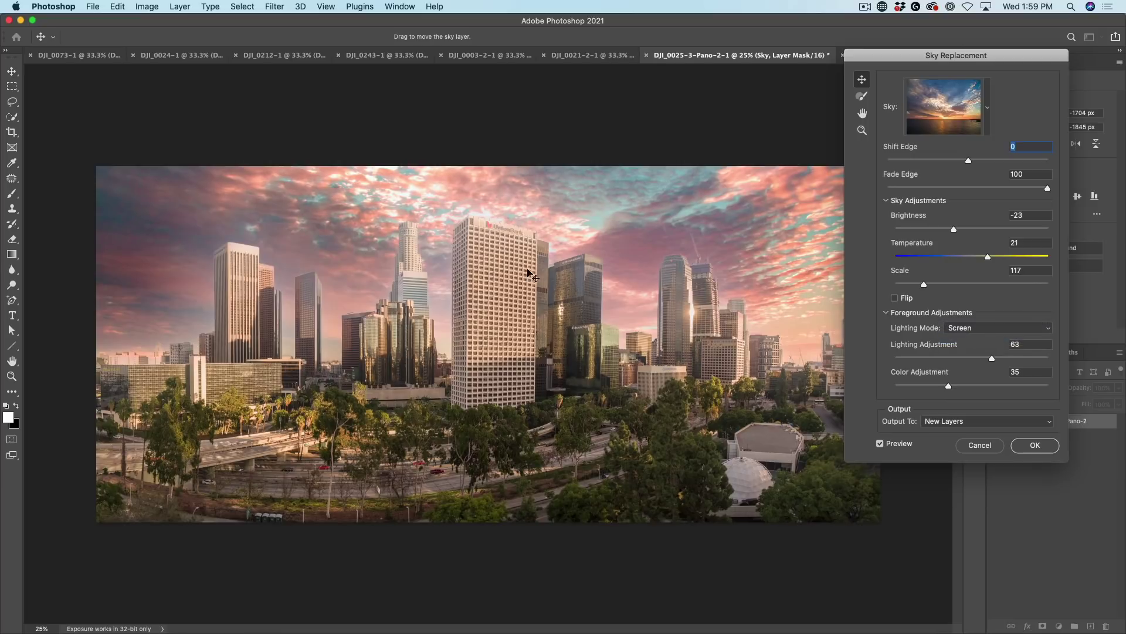
{"action": "left_click", "coordinate": [945, 326]}
{"action": "left_click", "coordinate": [956, 316]}
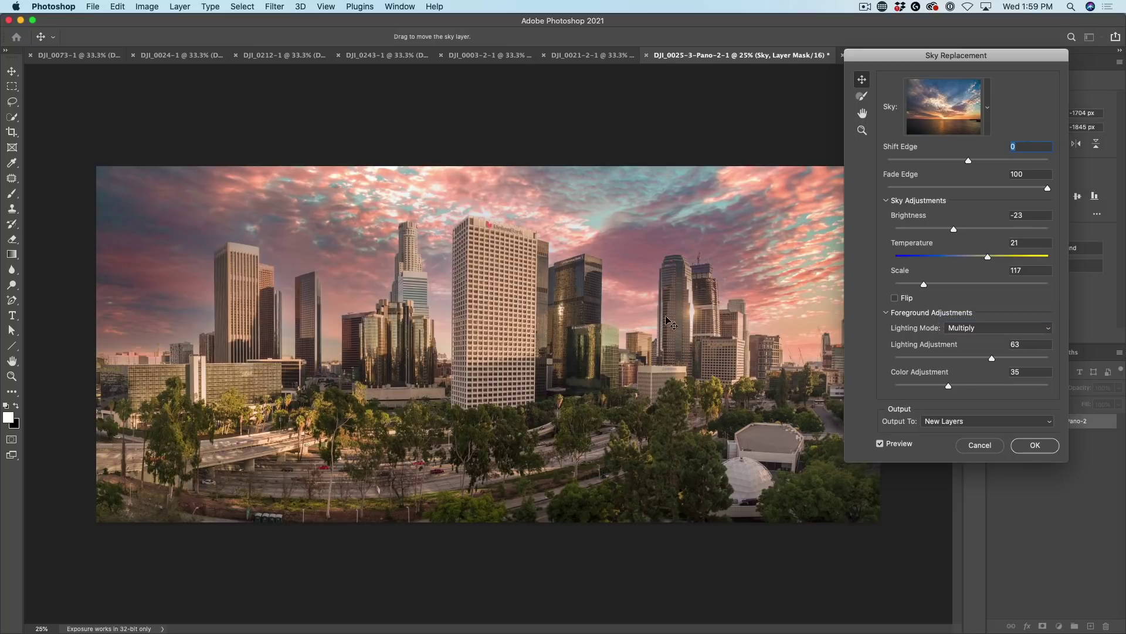
{"action": "left_click_drag", "start_coordinate": [993, 360], "coordinate": [1029, 359]}
{"action": "left_click_drag", "start_coordinate": [948, 386], "coordinate": [984, 384]}
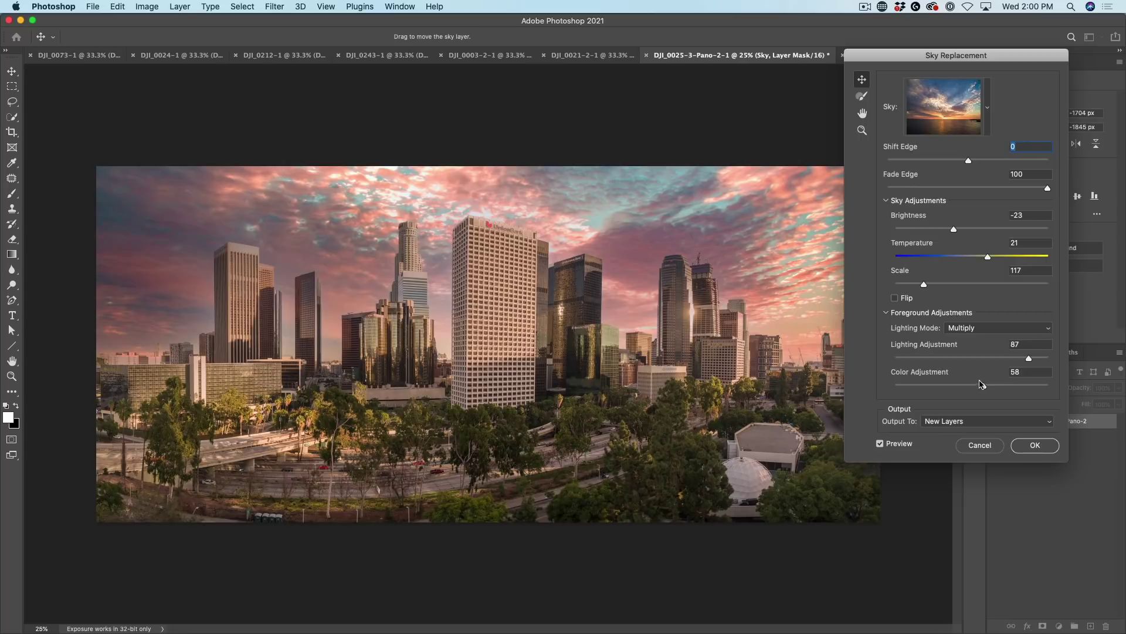
Apply the sky replacement and select the skyline buildings with the Object Selection Tool.
{"action": "left_click", "coordinate": [1035, 445]}
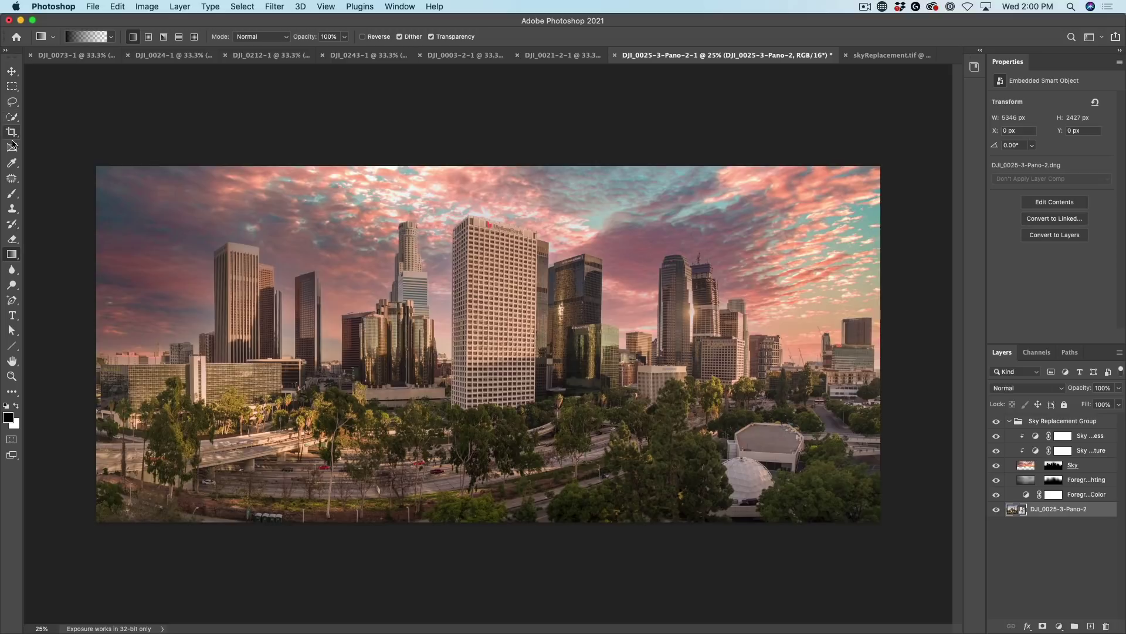
{"action": "left_click_drag", "start_coordinate": [12, 117], "coordinate": [70, 119]}
{"action": "left_click_drag", "start_coordinate": [129, 205], "coordinate": [766, 439]}
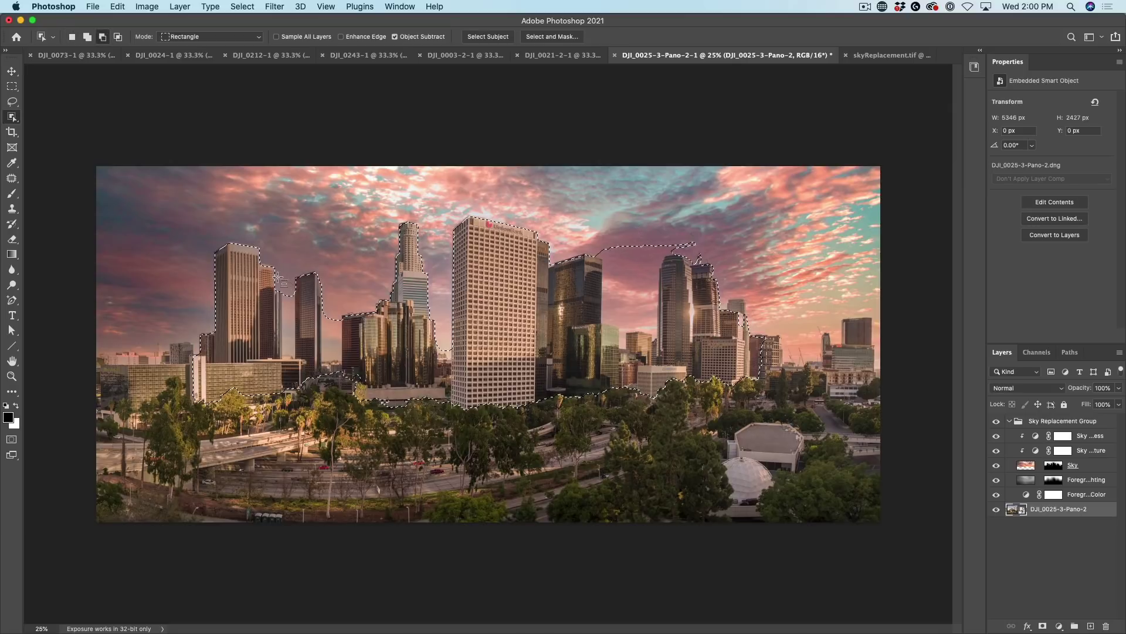
Subtract the five sky gaps between the towers from the selection.
{"action": "left_click_drag", "start_coordinate": [276, 280], "coordinate": [295, 371]}
{"action": "left_click_drag", "start_coordinate": [317, 294], "coordinate": [347, 364]}
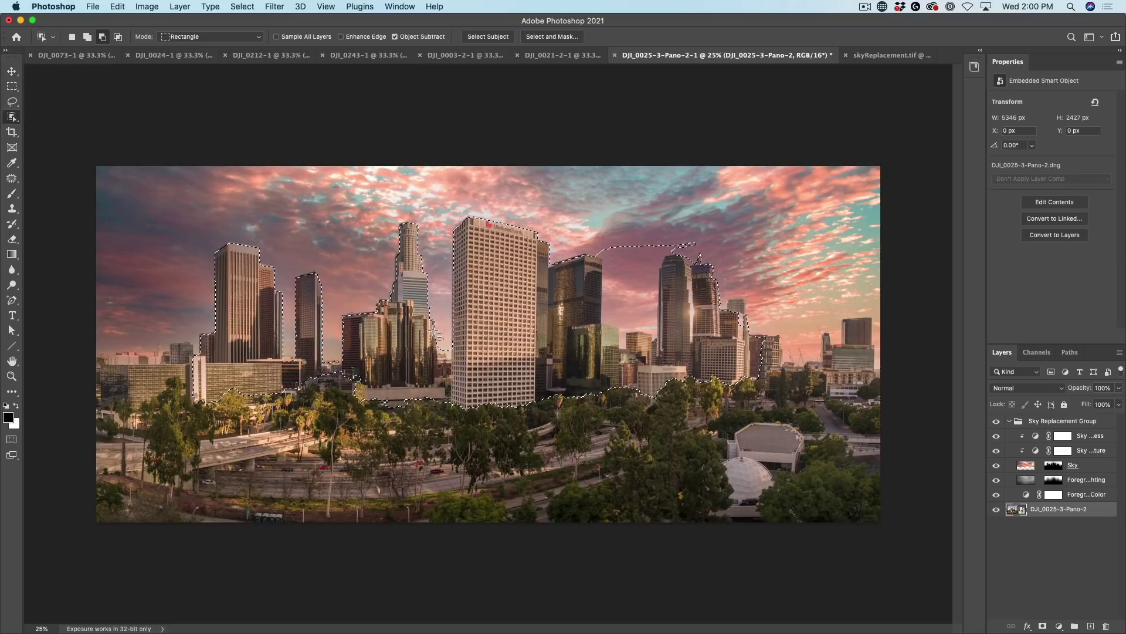
{"action": "left_click_drag", "start_coordinate": [435, 329], "coordinate": [453, 359]}
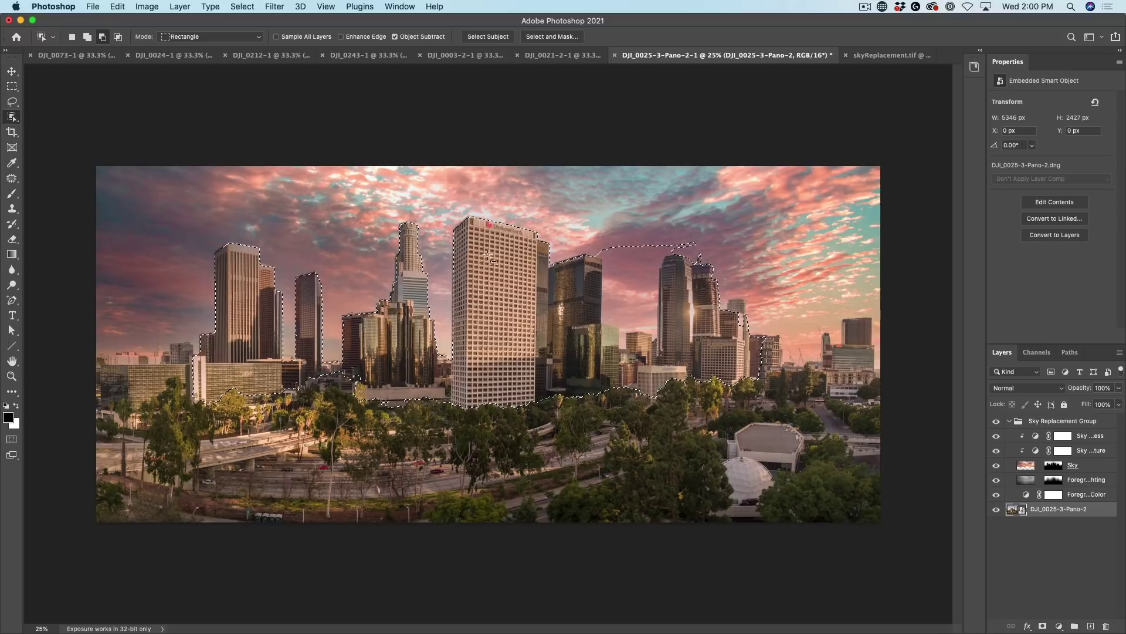
{"action": "left_click_drag", "start_coordinate": [596, 235], "coordinate": [653, 276]}
{"action": "left_click_drag", "start_coordinate": [683, 236], "coordinate": [722, 271]}
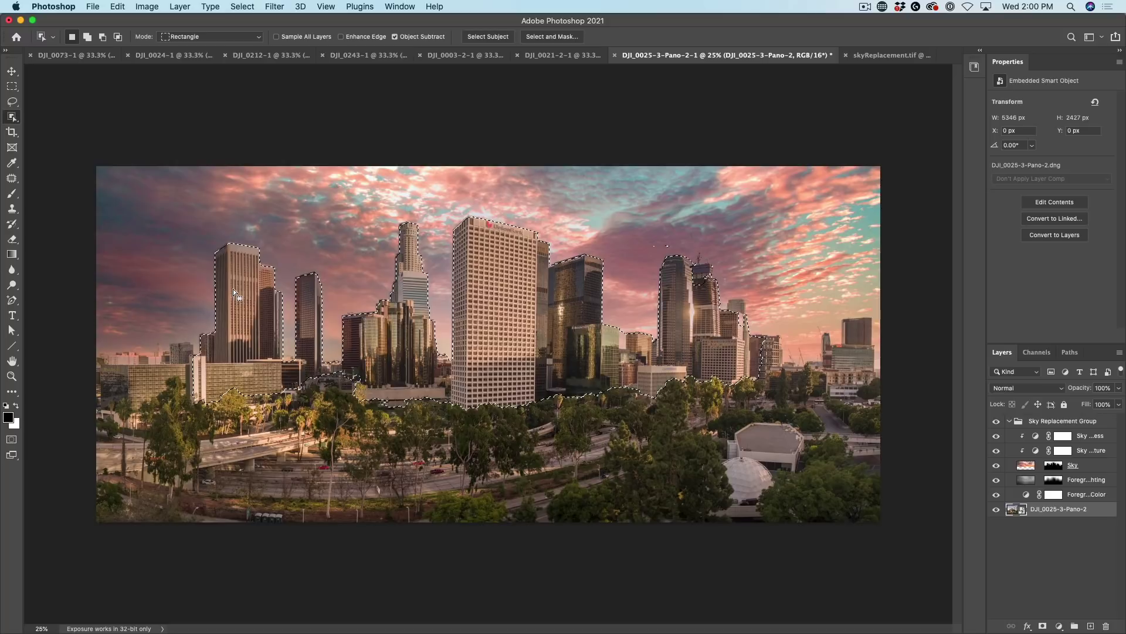
Target the Sky layer mask and set up a black brush at size 175.
{"action": "left_click", "coordinate": [1054, 466]}
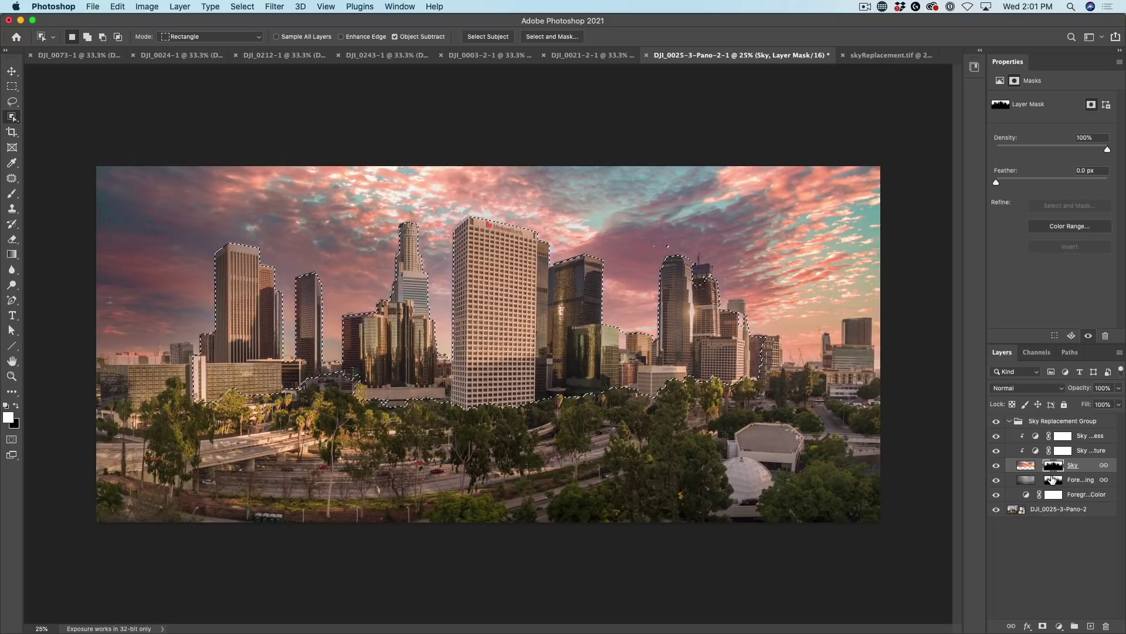
{"action": "key", "text": "b"}
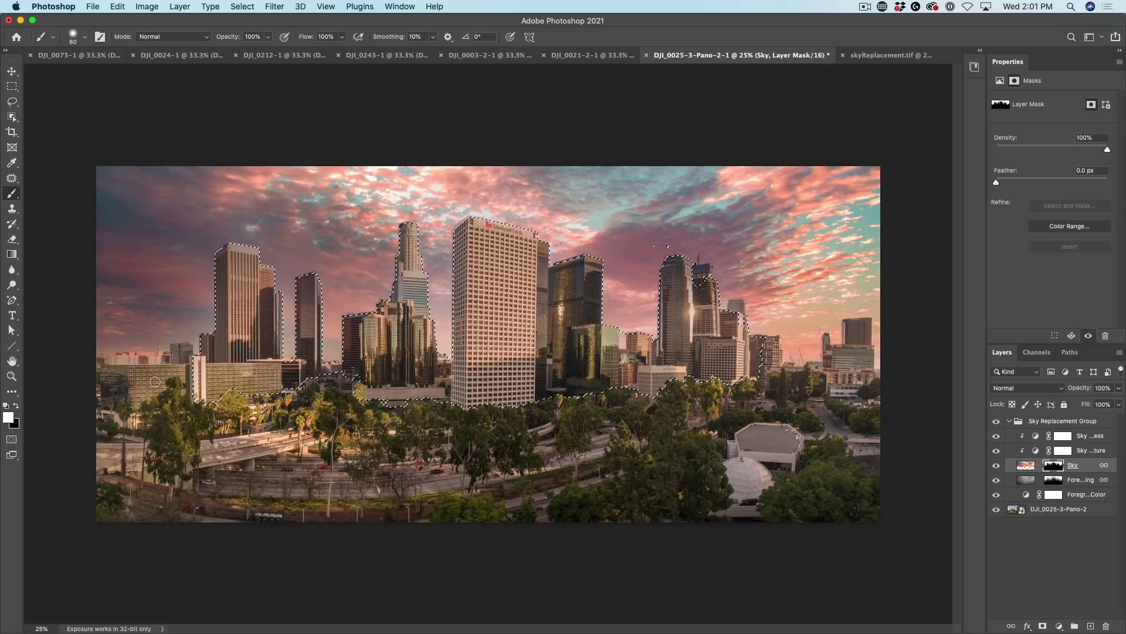
{"action": "key", "text": "x"}
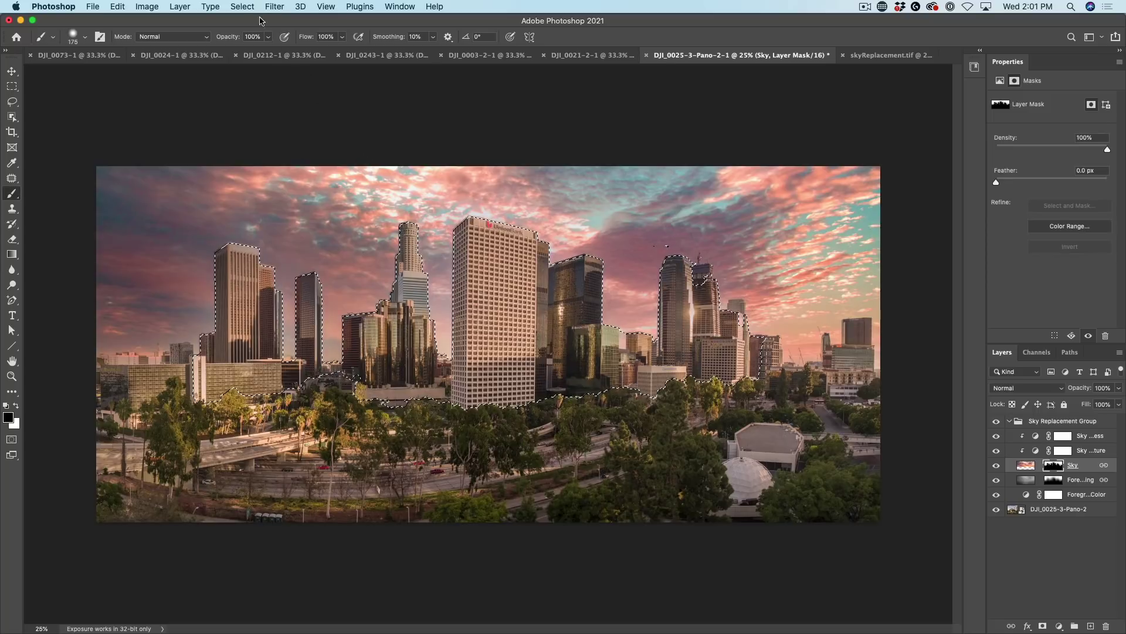
Invert the selection onto the sky, paint white at brush size 250 on the Sky mask, then deselect.
{"action": "left_click", "coordinate": [241, 6]}
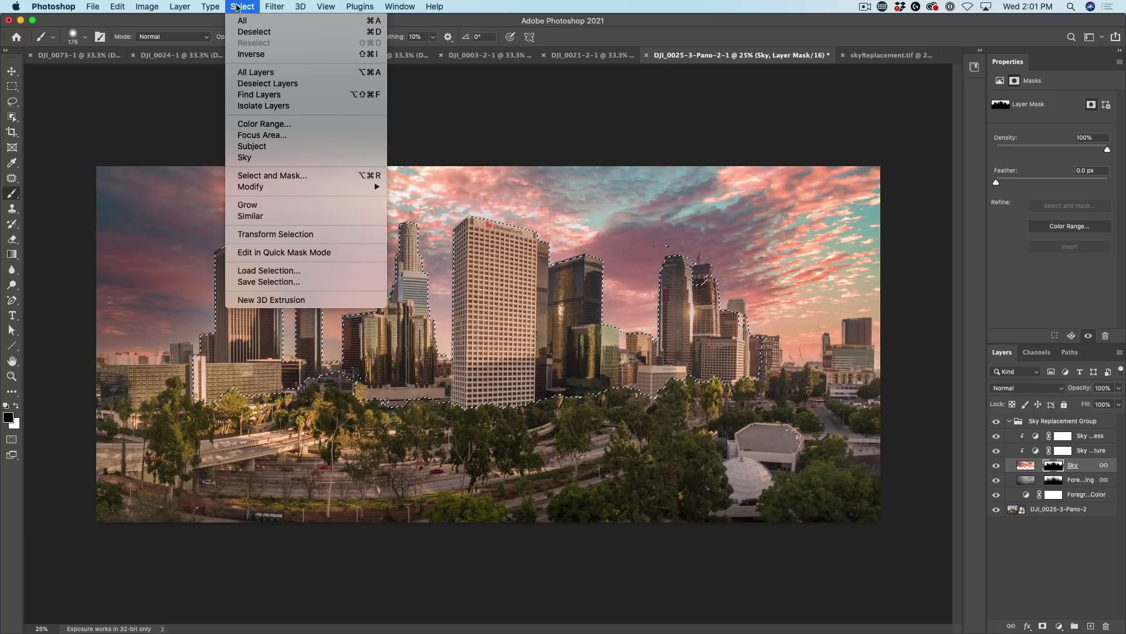
{"action": "left_click", "coordinate": [234, 56]}
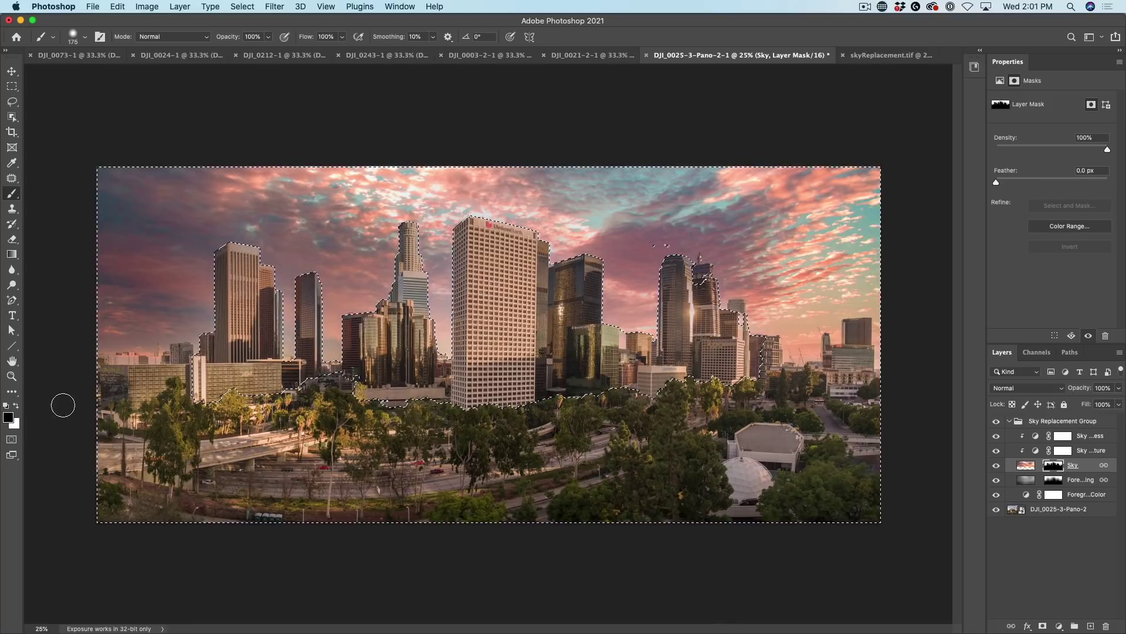
{"action": "key", "text": "x"}
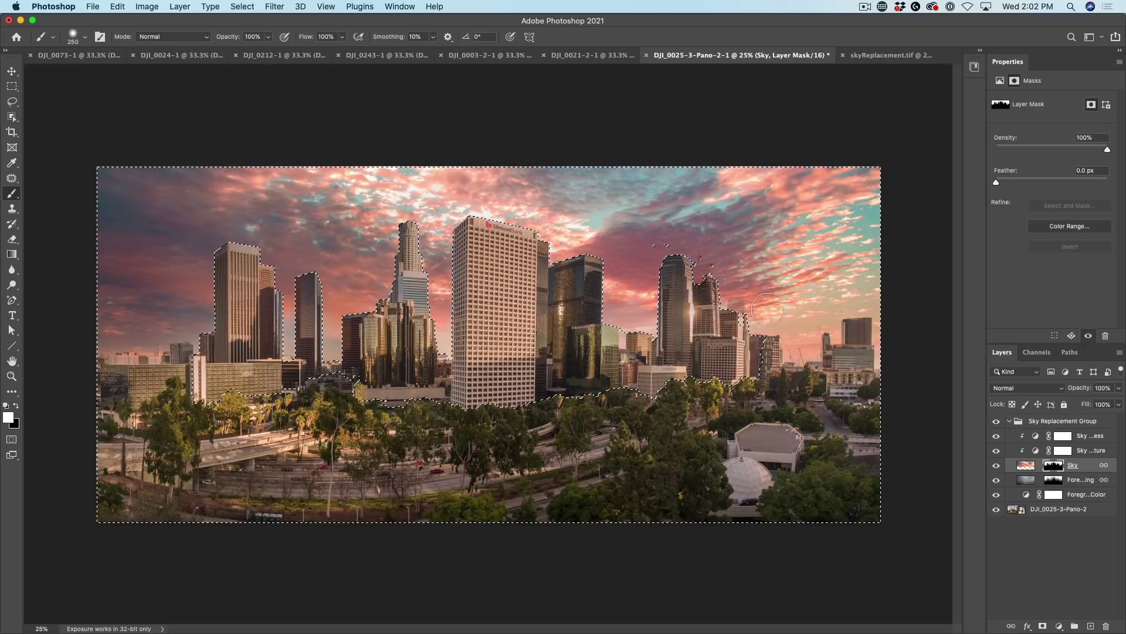
{"action": "key", "text": "super+d"}
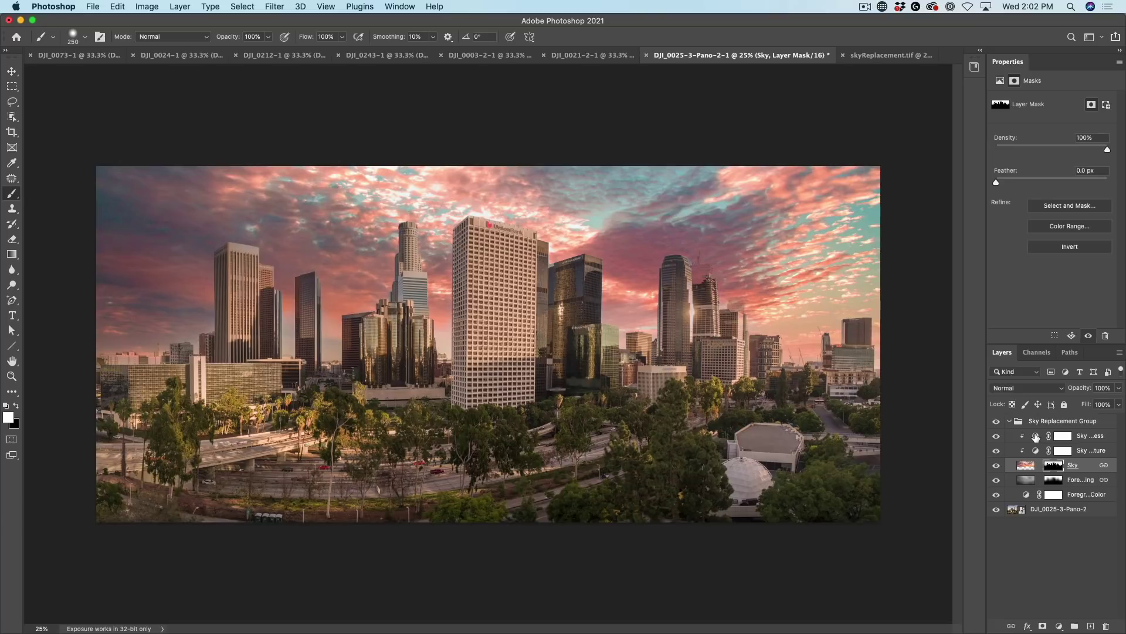
Try and undo Sky Temperature colour balance tweaks, then hide that adjustment layer.
{"action": "left_click", "coordinate": [1036, 436]}
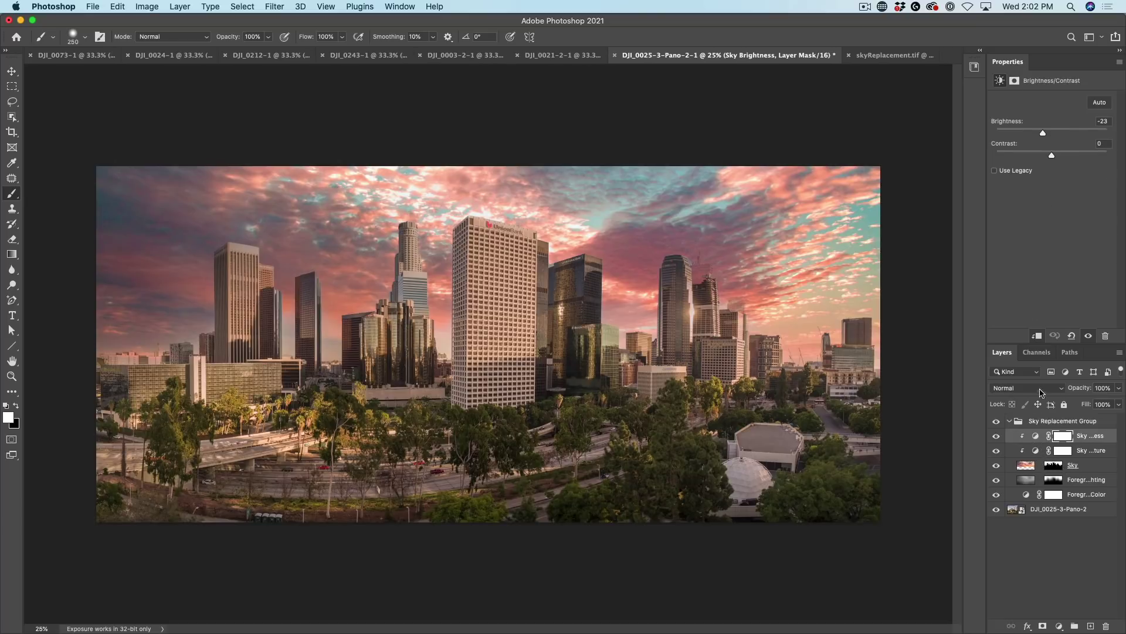
{"action": "left_click", "coordinate": [1036, 451]}
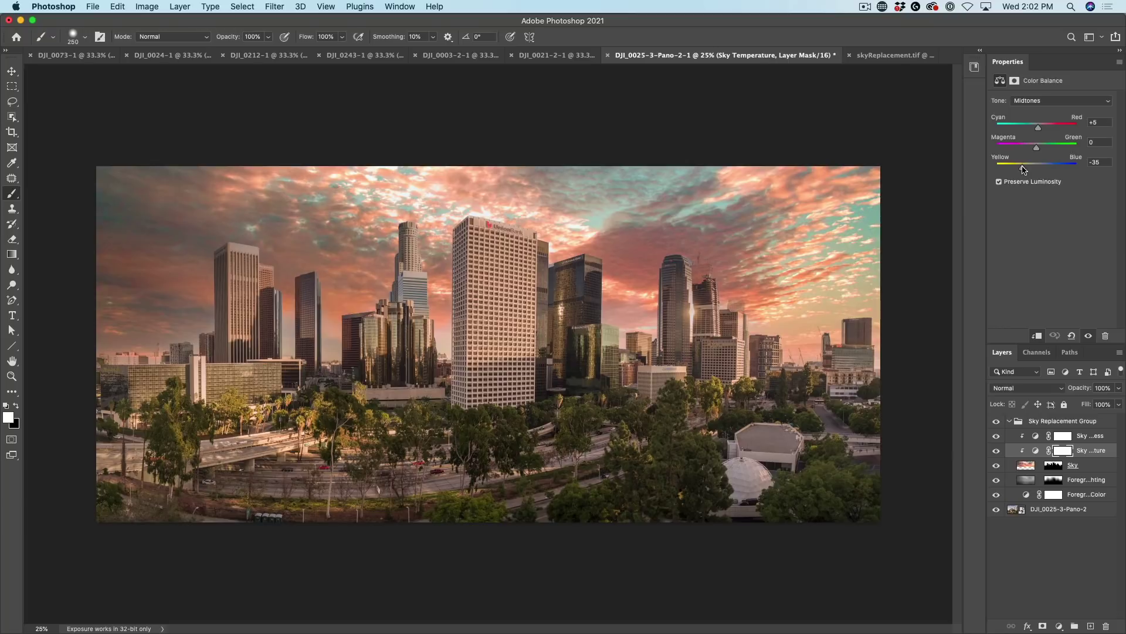
{"action": "left_click_drag", "start_coordinate": [1037, 150], "coordinate": [1028, 148]}
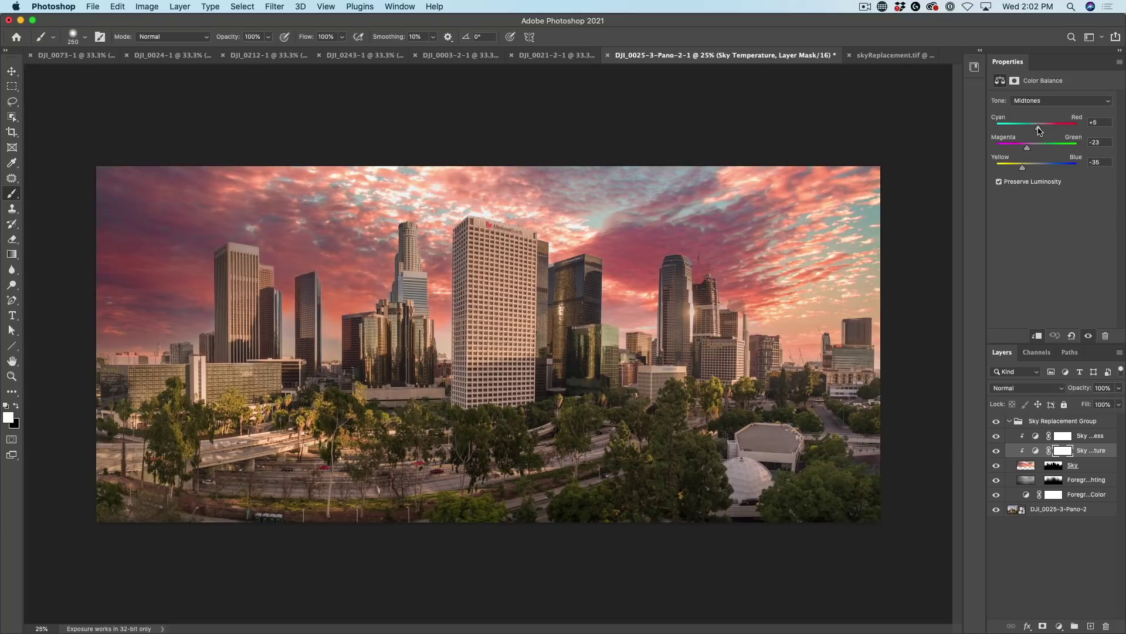
{"action": "left_click", "coordinate": [999, 181]}
{"action": "left_click", "coordinate": [1059, 100]}
{"action": "left_click", "coordinate": [1032, 109]}
{"action": "key", "text": "super+z"}
{"action": "key", "text": "super+z"}
{"action": "left_click", "coordinate": [996, 450]}
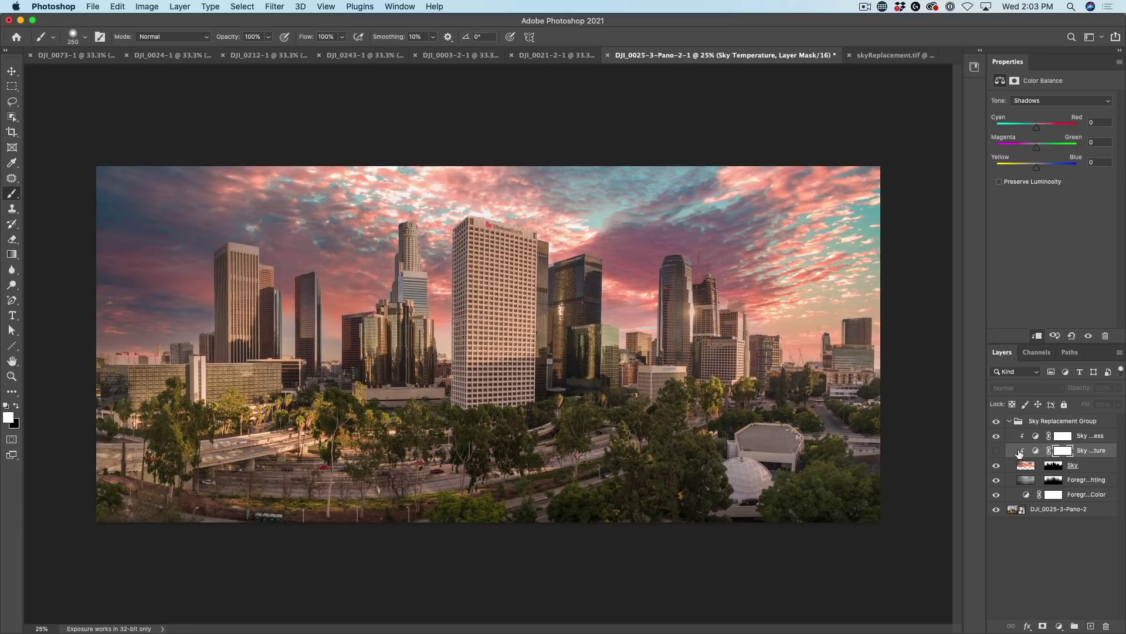
Add a Color Lookup adjustment using LateSunset.3DL and fade it to 30% opacity.
{"action": "left_click", "coordinate": [1059, 627]}
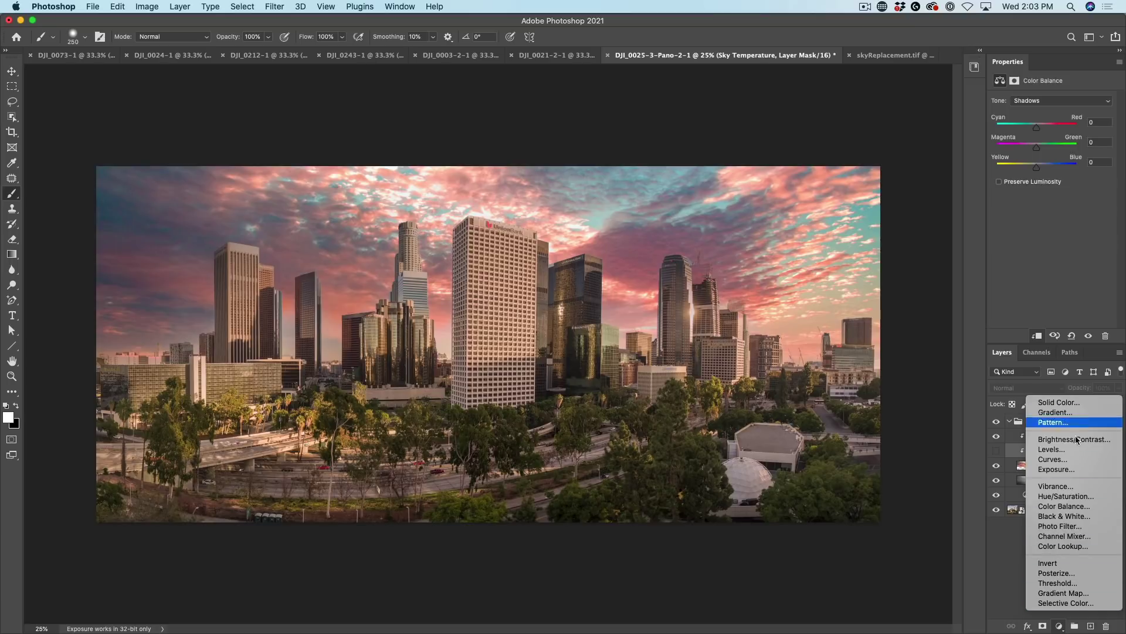
{"action": "left_click", "coordinate": [1071, 547]}
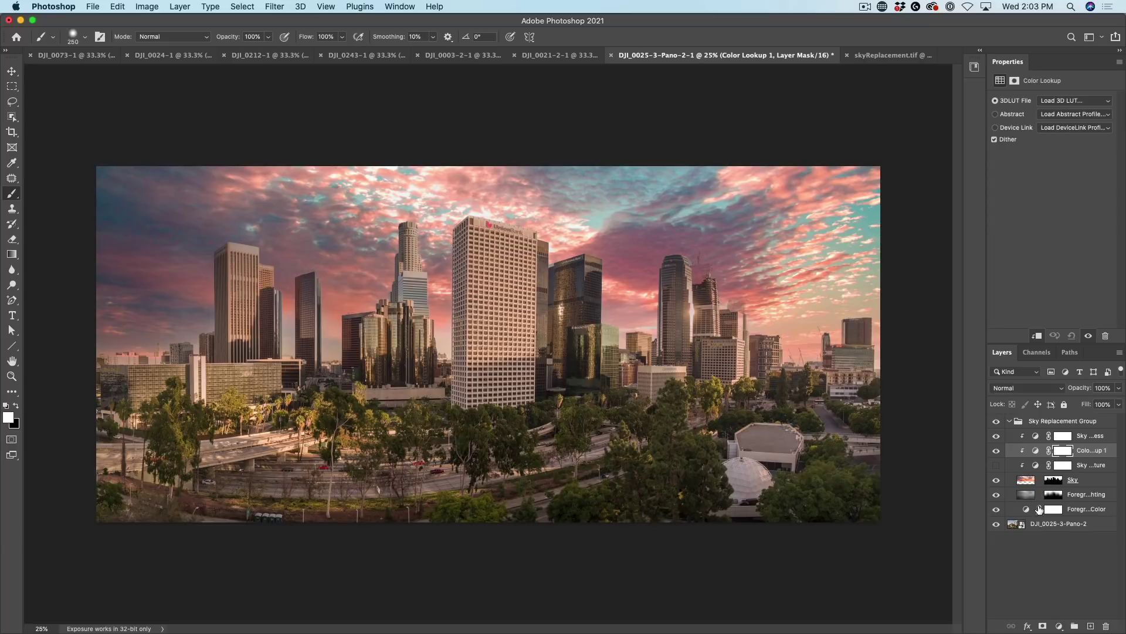
{"action": "left_click", "coordinate": [1057, 101]}
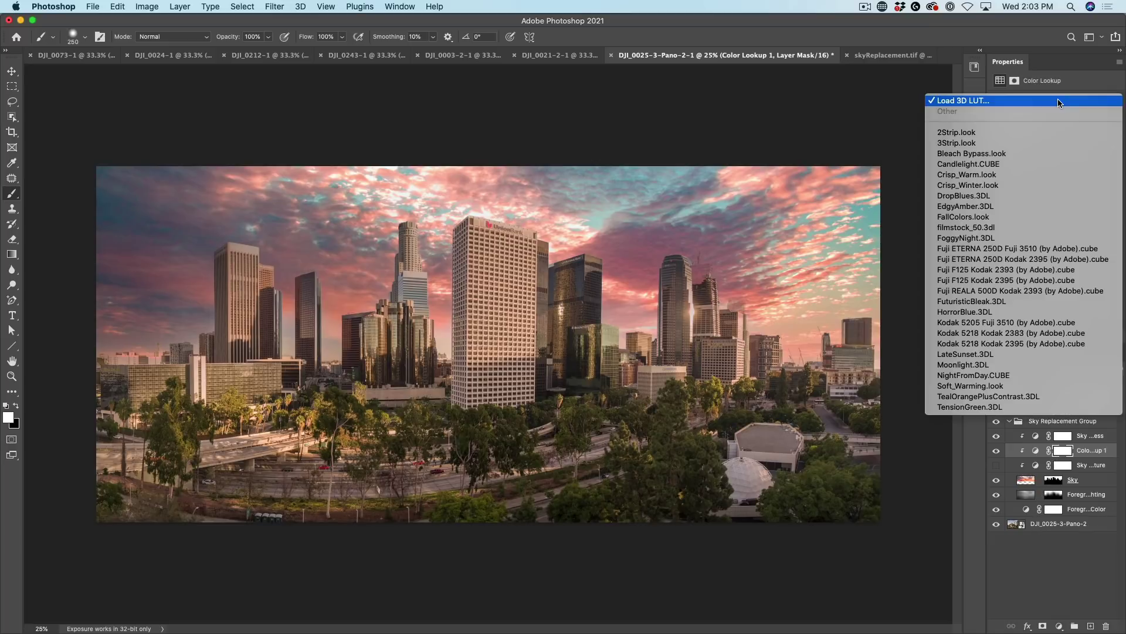
{"action": "left_click", "coordinate": [990, 355]}
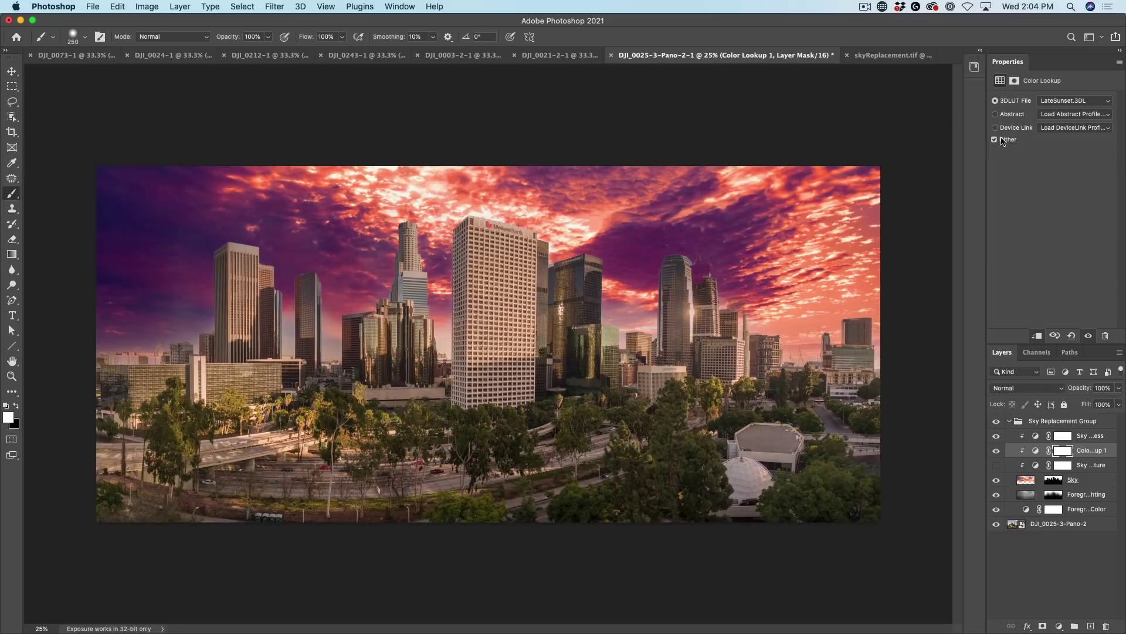
{"action": "left_click_drag", "start_coordinate": [1079, 392], "coordinate": [992, 394]}
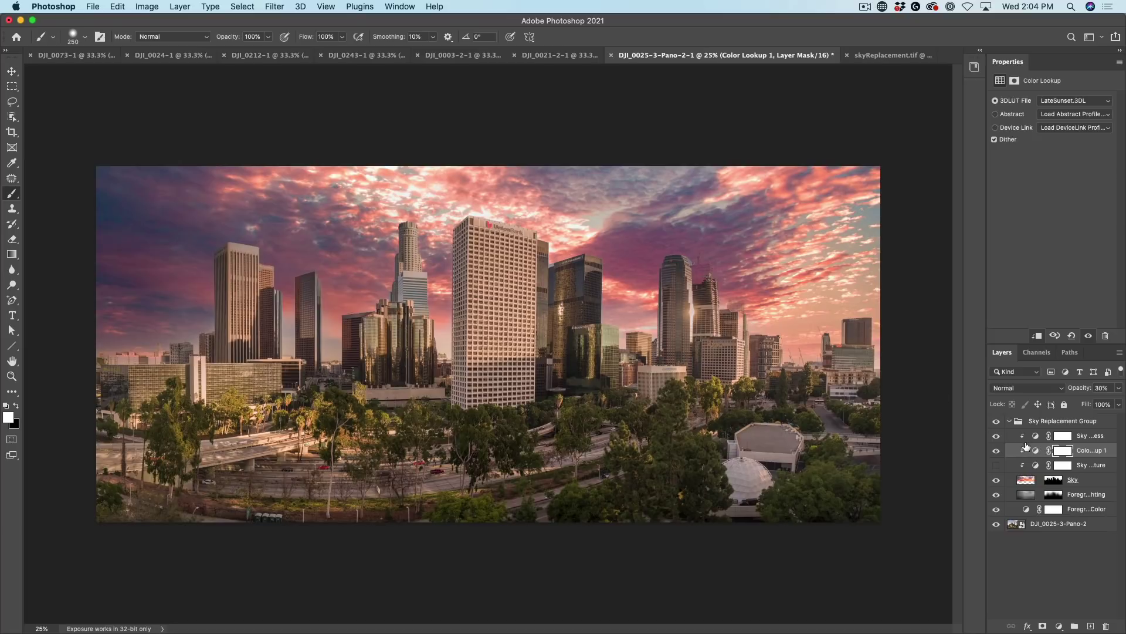
Move Color Lookup 1 above the Sky Replacement Group and set its opacity to 12%.
{"action": "left_click_drag", "start_coordinate": [1031, 449], "coordinate": [1029, 418]}
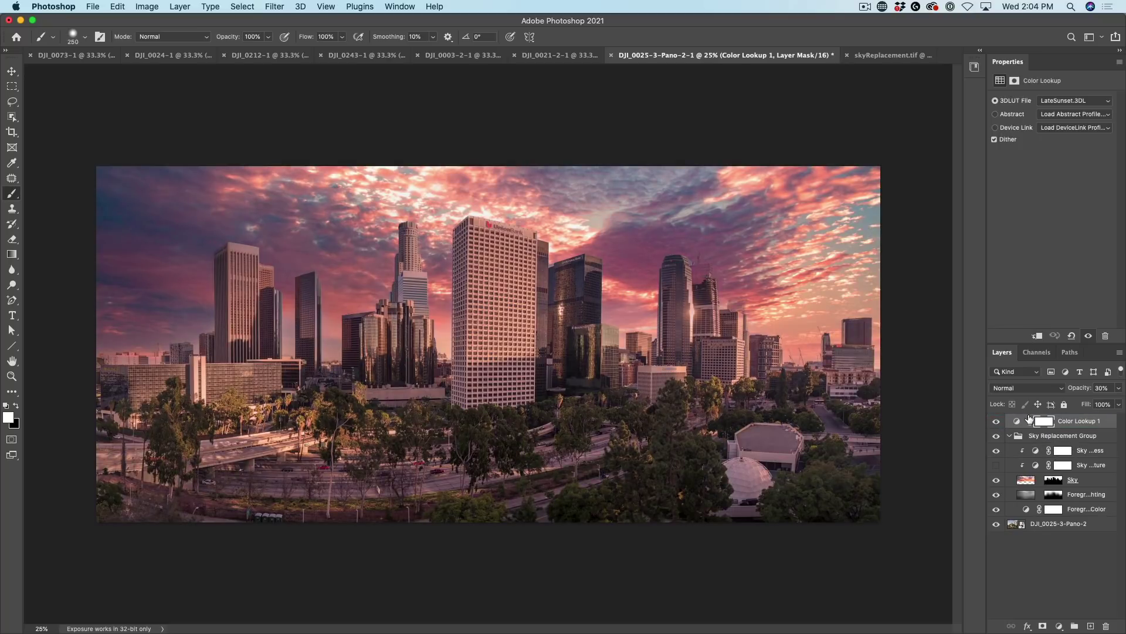
{"action": "left_click_drag", "start_coordinate": [1076, 391], "coordinate": [1011, 393]}
{"action": "left_click_drag", "start_coordinate": [885, 392], "coordinate": [890, 389]}
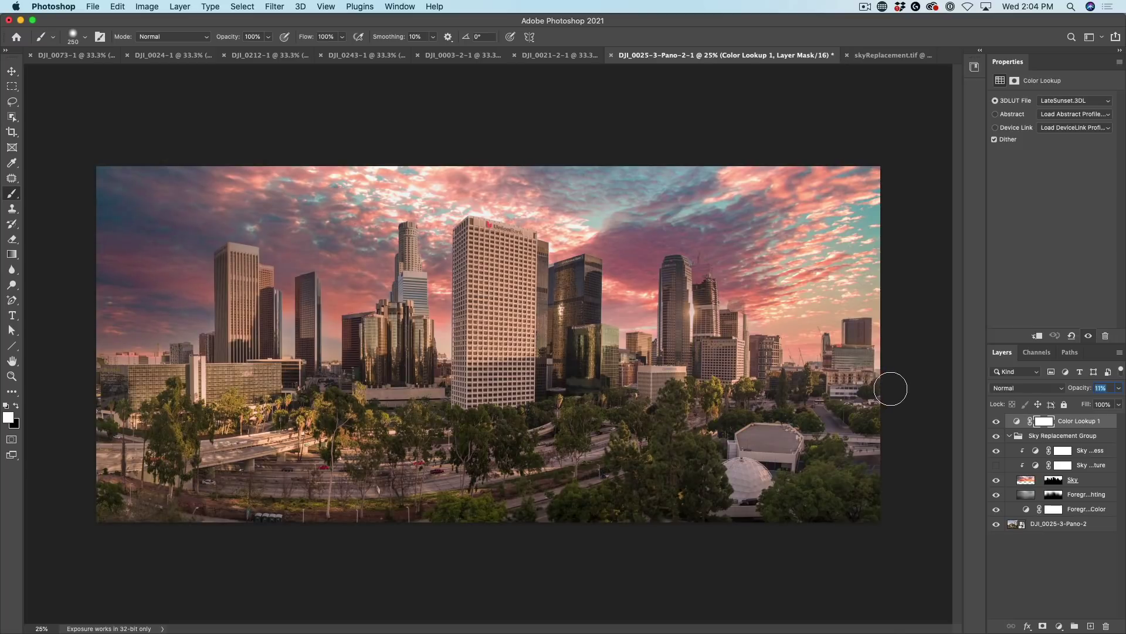
{"action": "key", "text": "Return"}
Select all layers from Color Lookup 1 down to the base photo and convert them to a smart object.
{"action": "left_click", "coordinate": [1073, 421]}
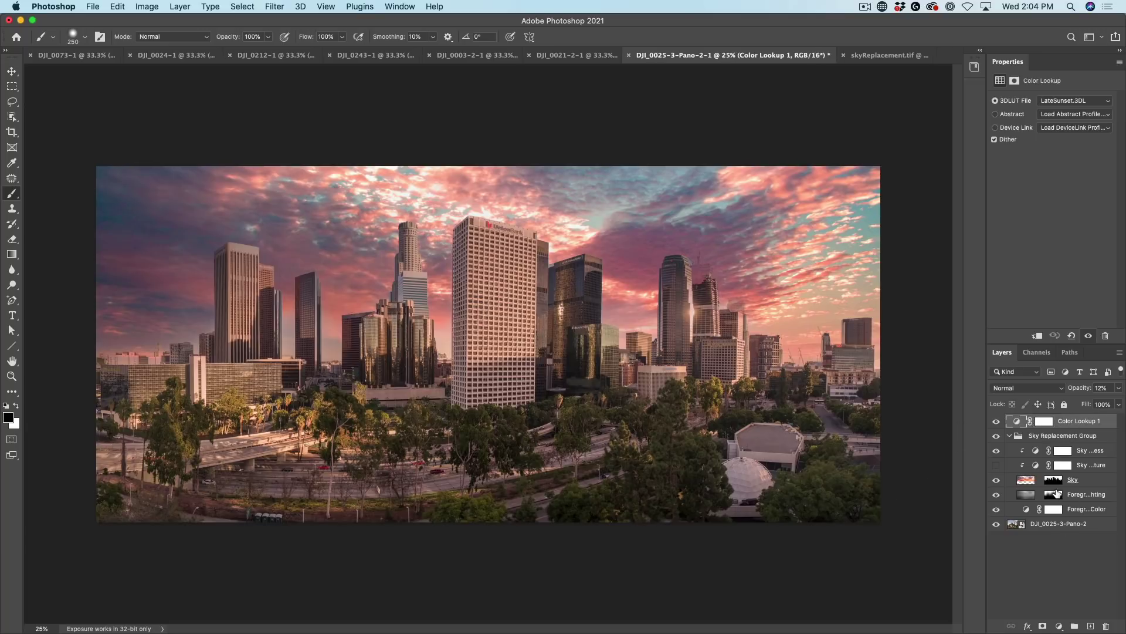
{"action": "left_click", "coordinate": [1051, 525], "text": "shift"}
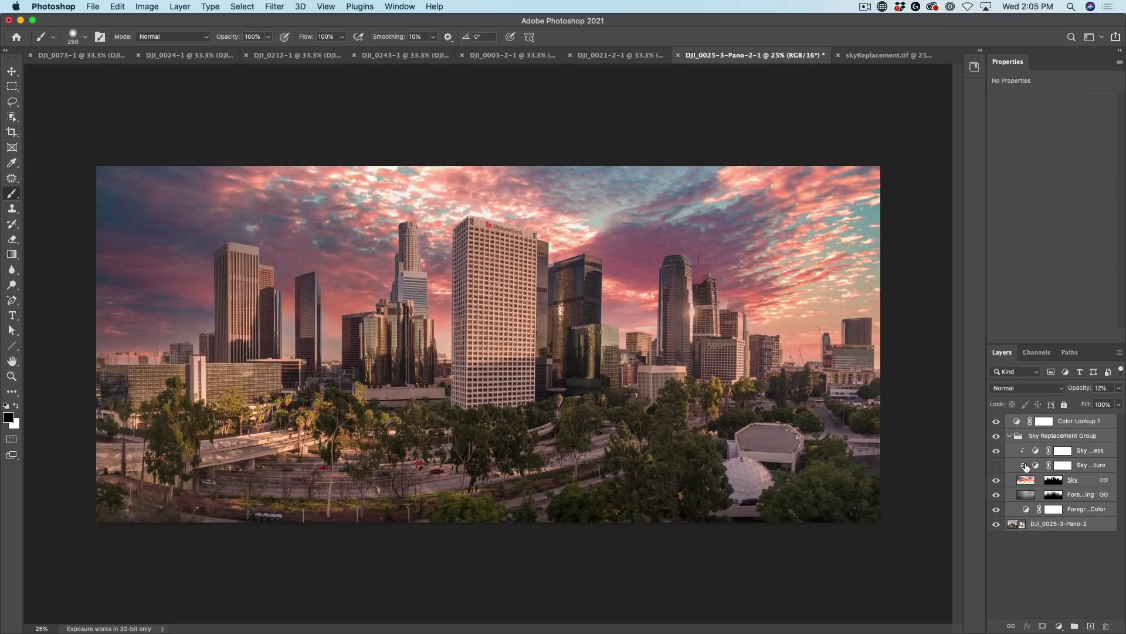
{"action": "right_click", "coordinate": [1070, 420]}
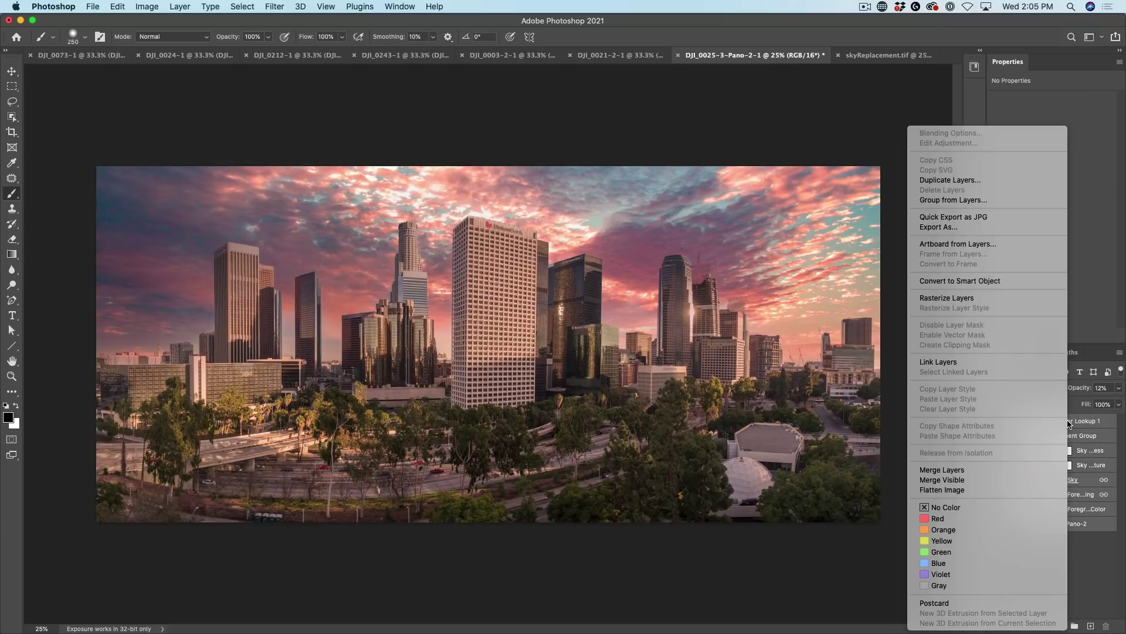
{"action": "left_click", "coordinate": [957, 280]}
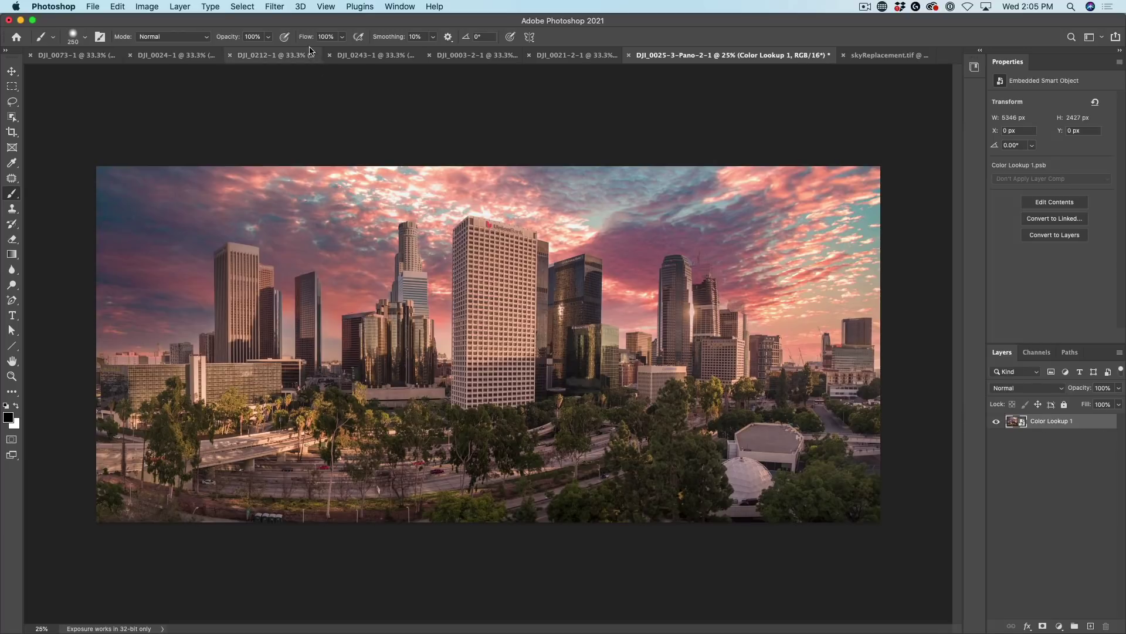
{"action": "left_click", "coordinate": [272, 7]}
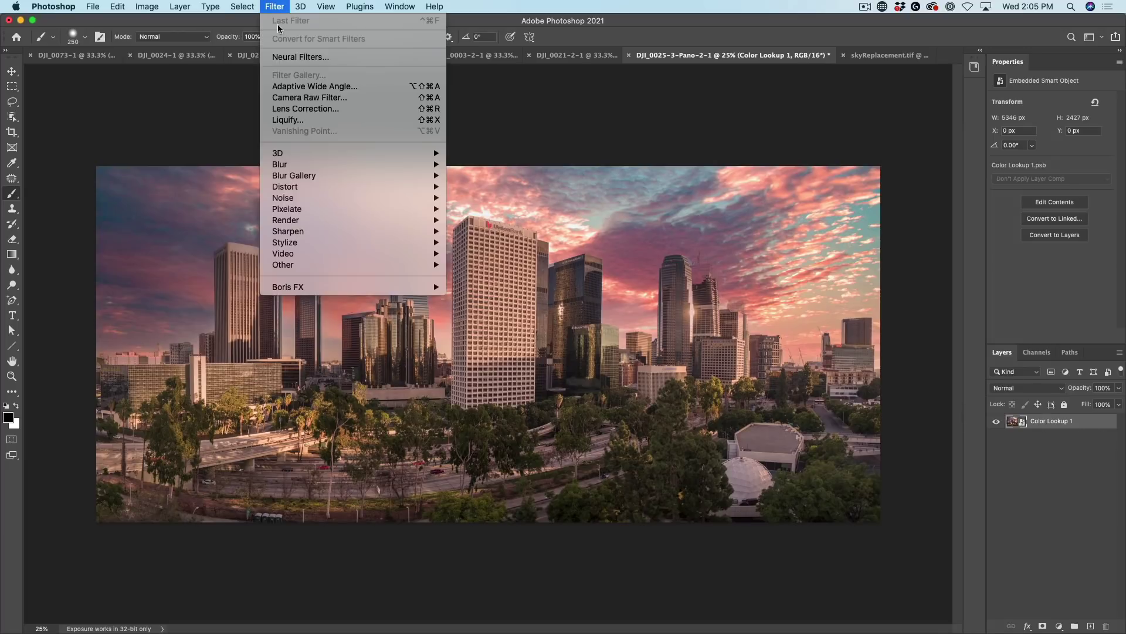
Apply a Camera Raw Filter with warmer Temperature (+24), Highlights -26, and Vibrance +46.
{"action": "left_click", "coordinate": [291, 97]}
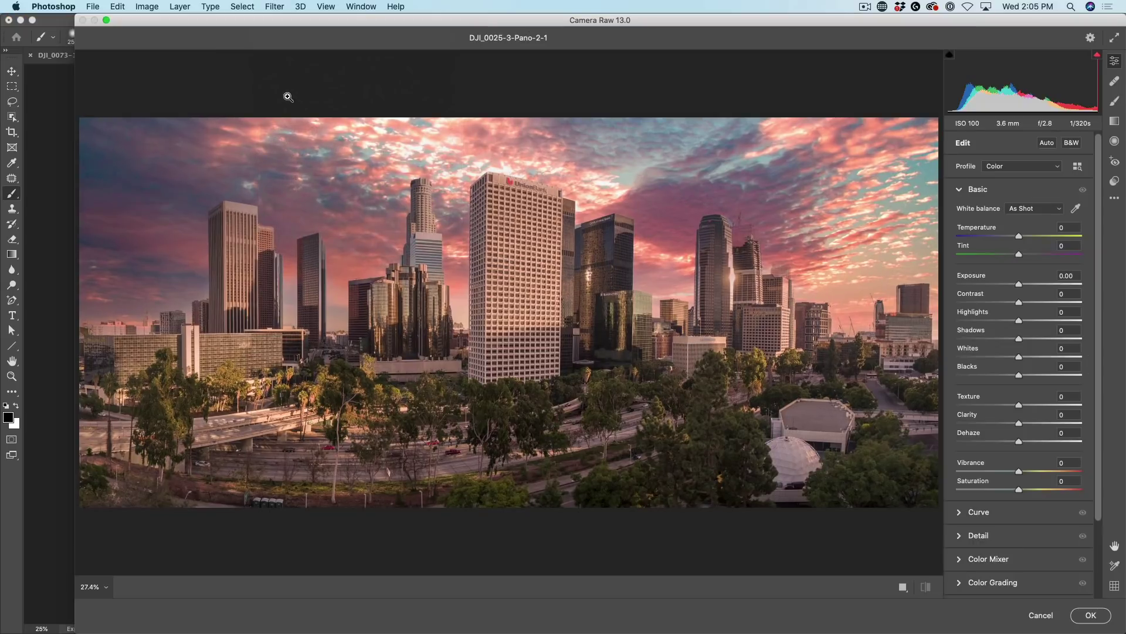
{"action": "left_click_drag", "start_coordinate": [278, 16], "coordinate": [256, 16]}
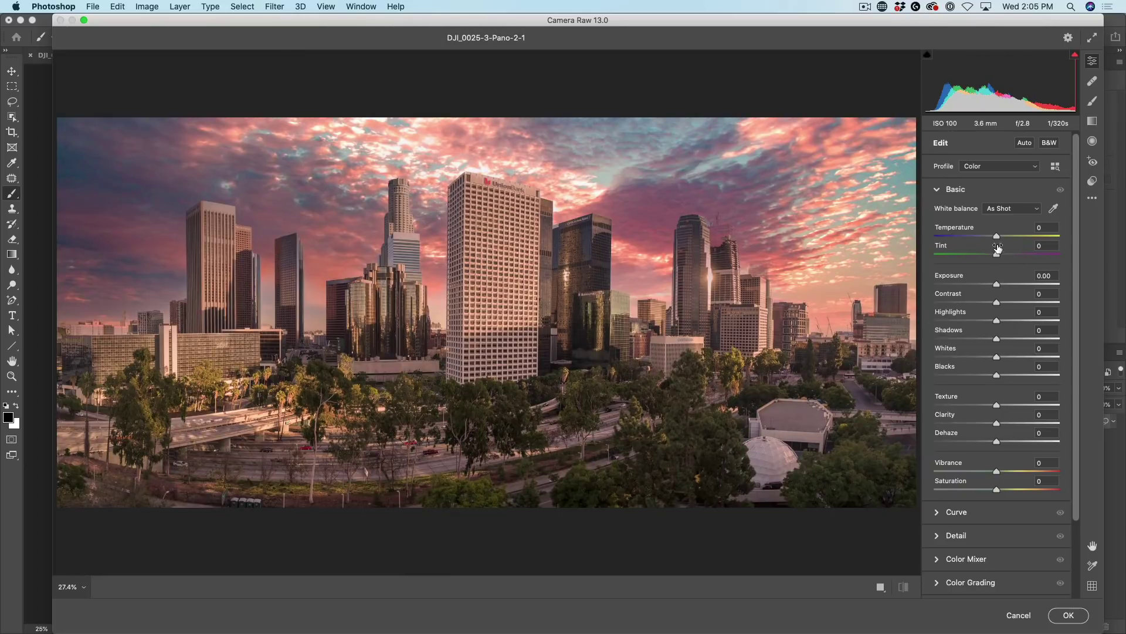
{"action": "left_click_drag", "start_coordinate": [996, 237], "coordinate": [1004, 237]}
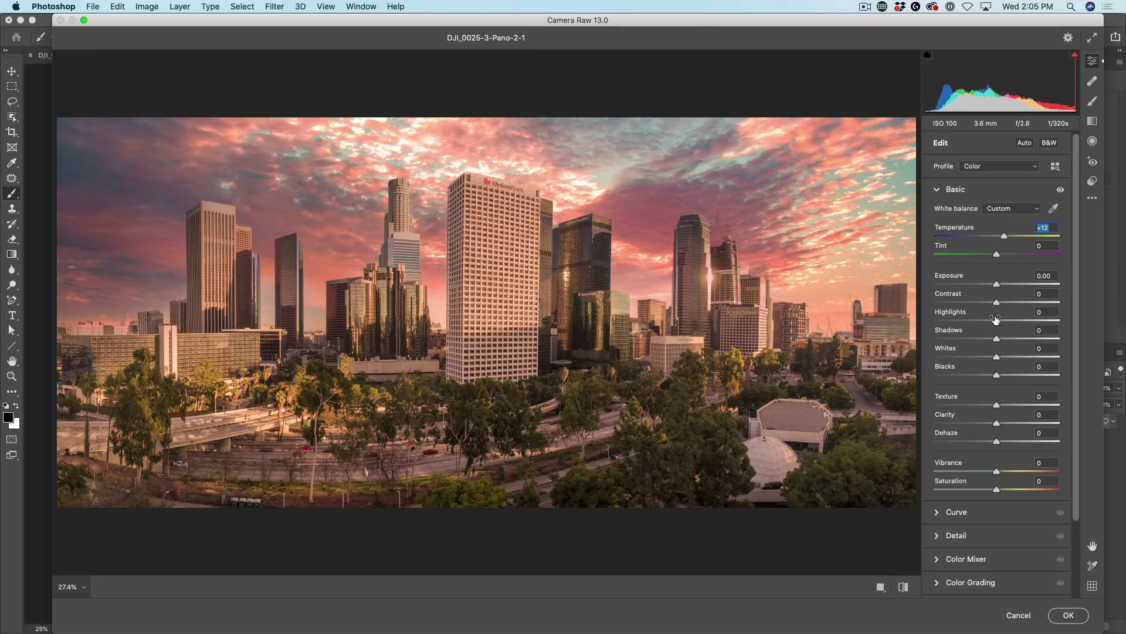
{"action": "left_click_drag", "start_coordinate": [997, 322], "coordinate": [1004, 426]}
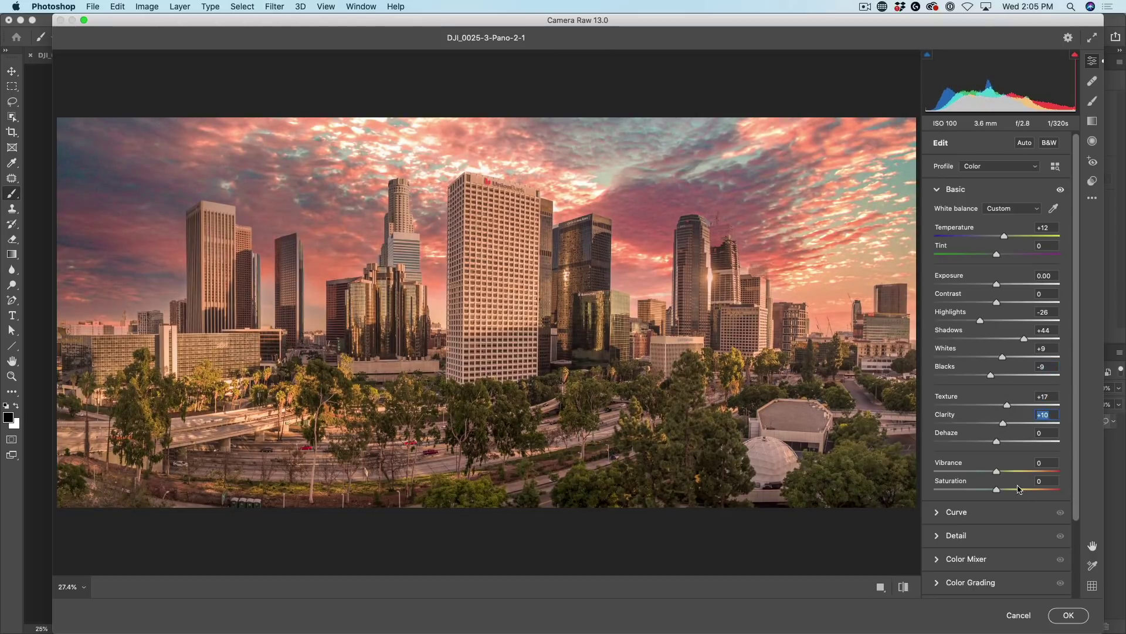
{"action": "mouse_move", "coordinate": [998, 470]}
{"action": "left_mouse_down"}
{"action": "mouse_move", "coordinate": [1025, 474]}
{"action": "mouse_move", "coordinate": [990, 490]}
{"action": "left_mouse_up"}
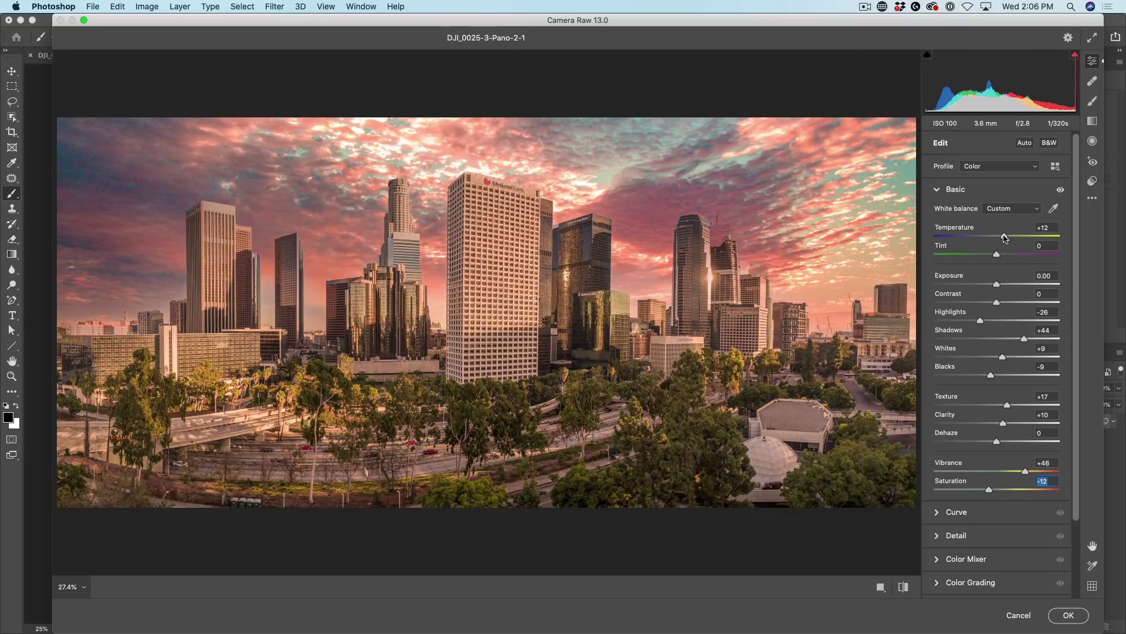
{"action": "left_click_drag", "start_coordinate": [1004, 237], "coordinate": [1011, 236]}
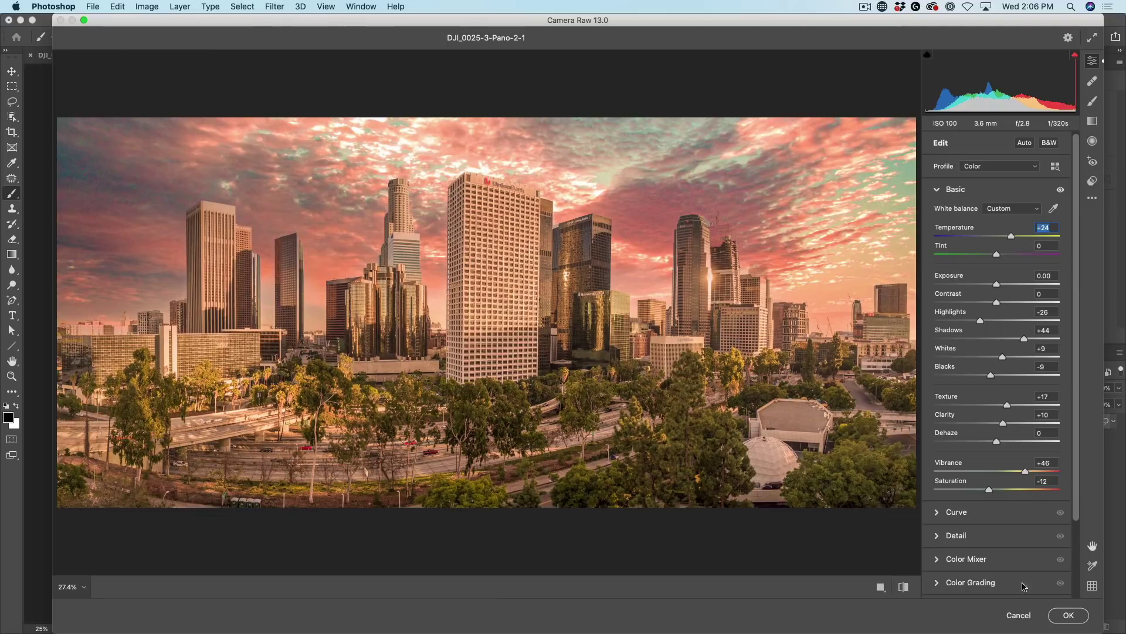
{"action": "left_click", "coordinate": [1067, 614]}
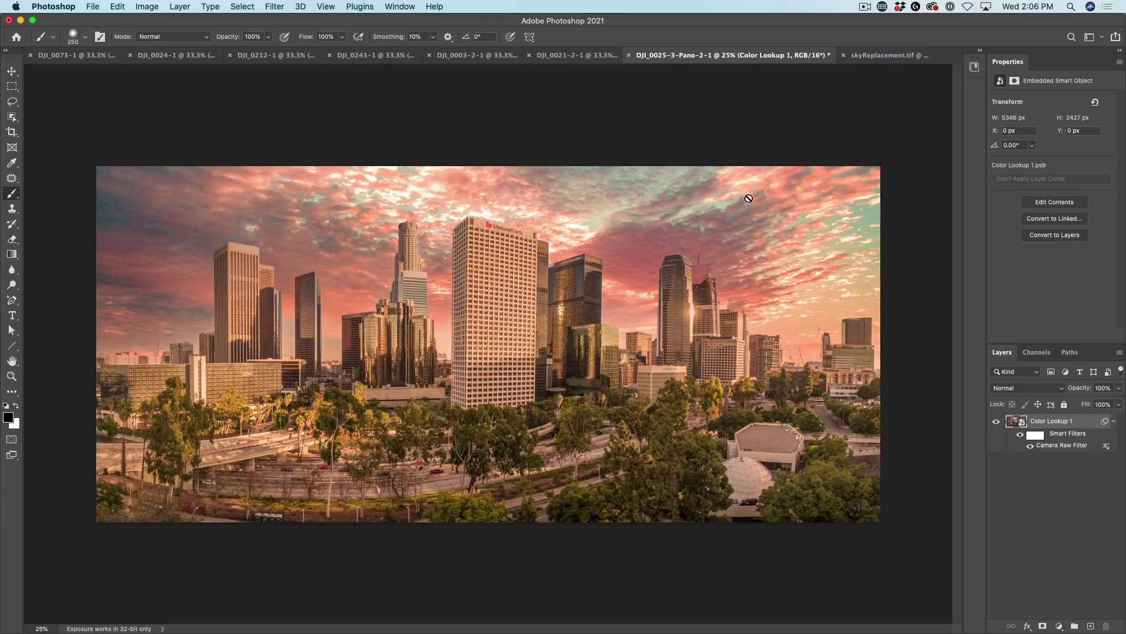